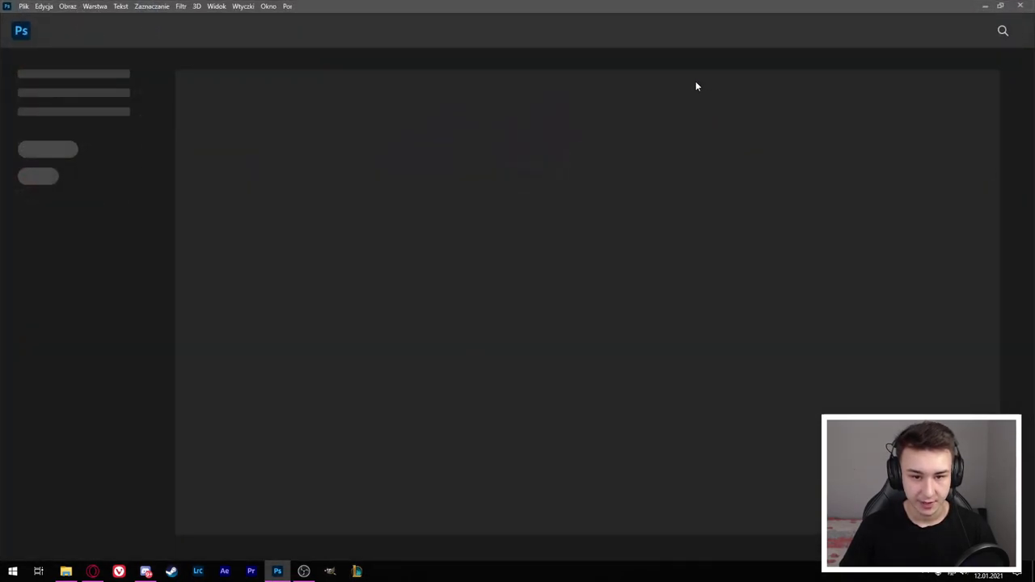
# - Create a blank white 1920×1080 px document named 'Instagram'
pyautogui.hotkey('ctrl', 'n')
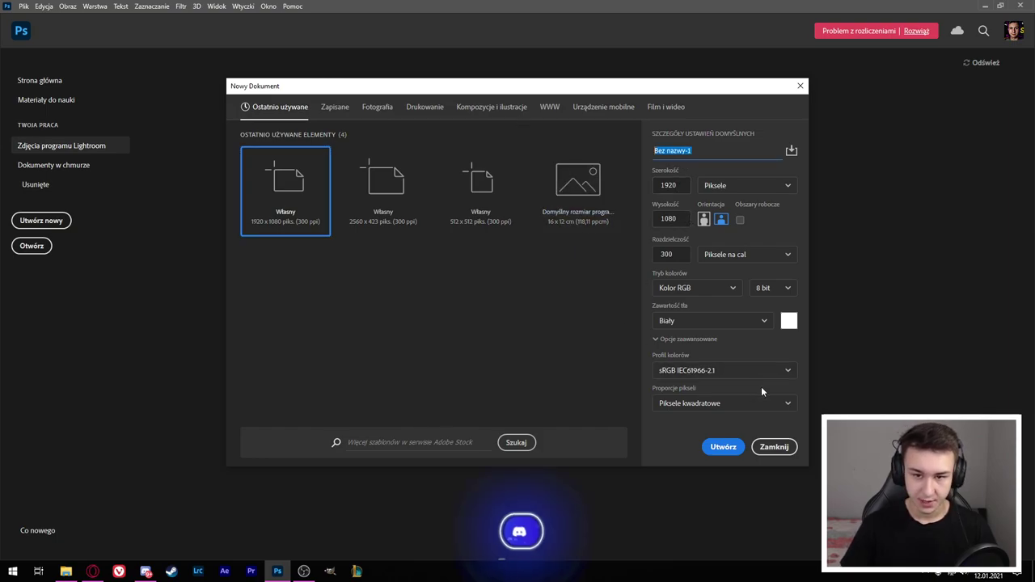
pyautogui.write('In')
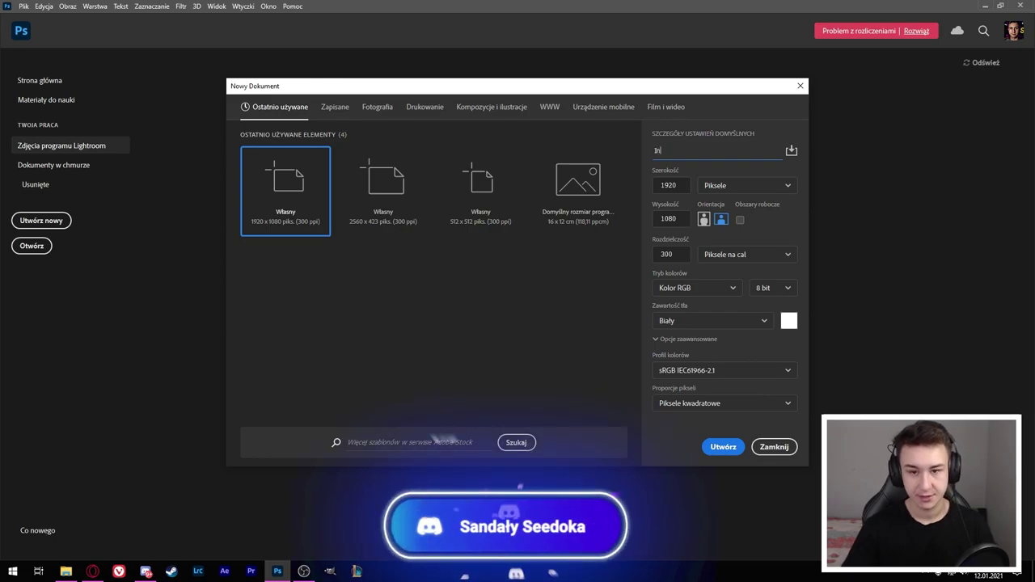
pyautogui.write('stagram')
pyautogui.press('Escape')
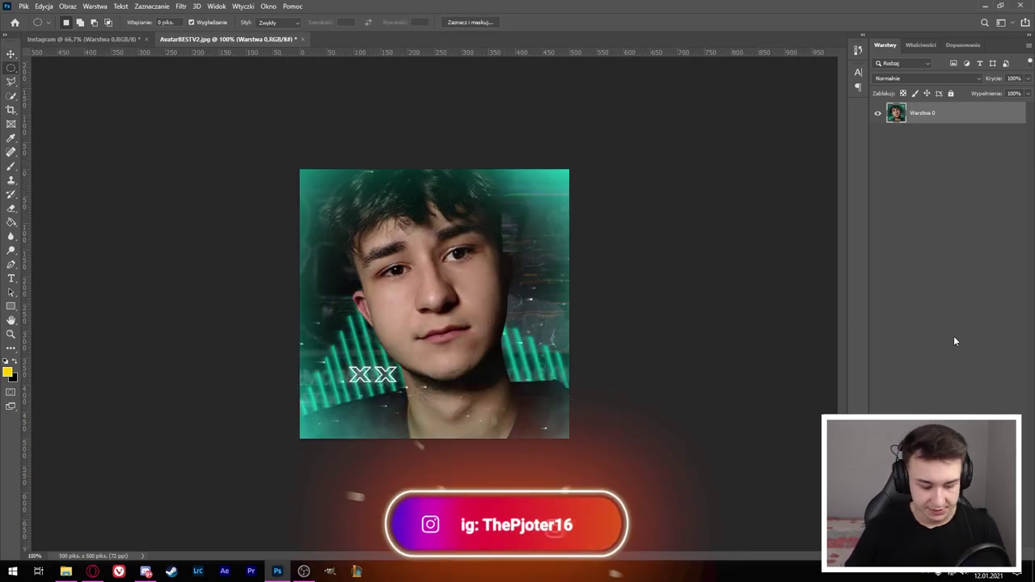
# - Duplicate the avatar layer, hide the original, and draw an elliptical selection around the face
pyautogui.hotkey('ctrl', 'j')
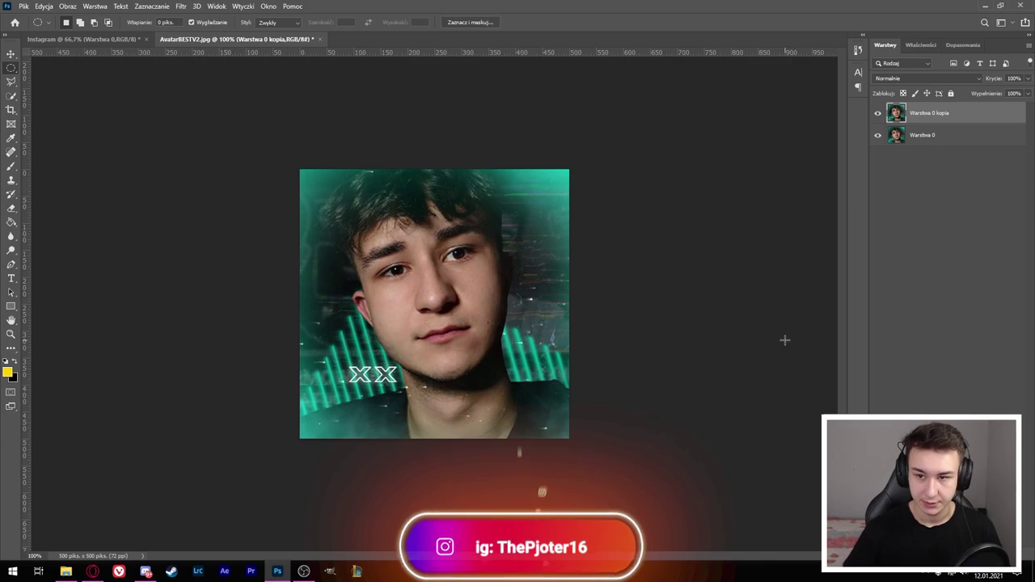
pyautogui.click(878, 135)
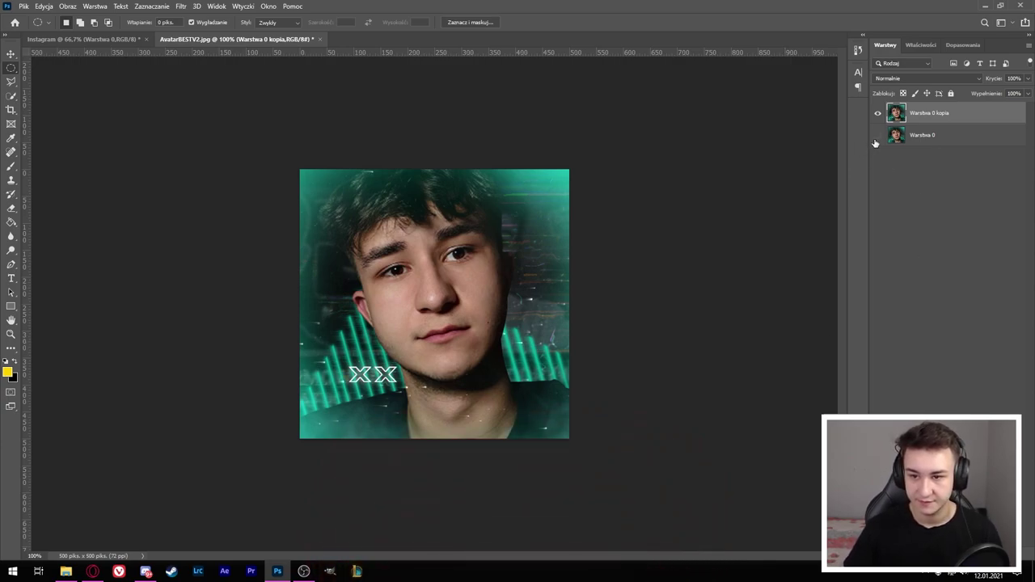
pyautogui.rightClick(12, 69)
pyautogui.click(71, 68)
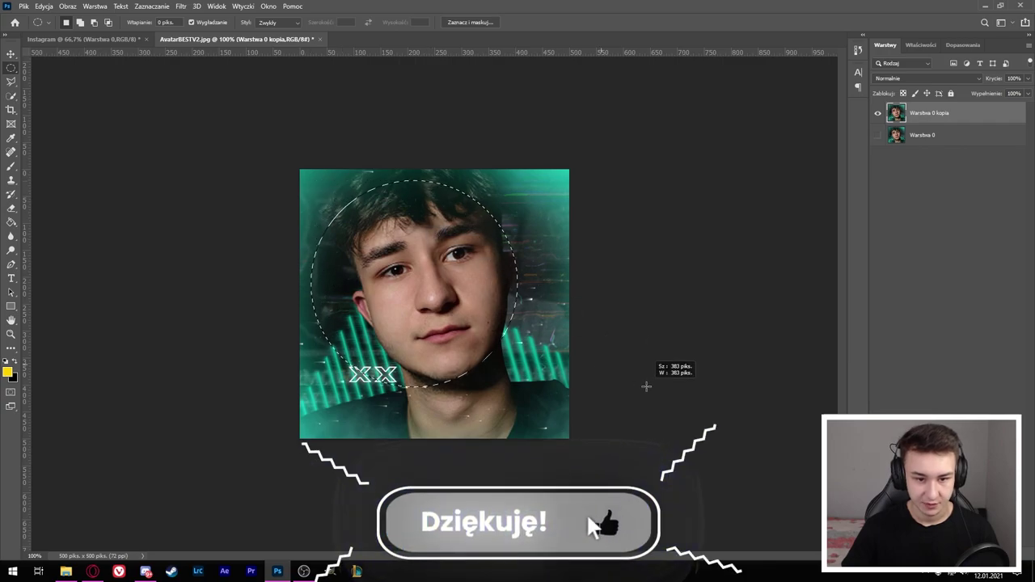
pyautogui.moveTo(347, 208); pyautogui.dragTo(643, 380)
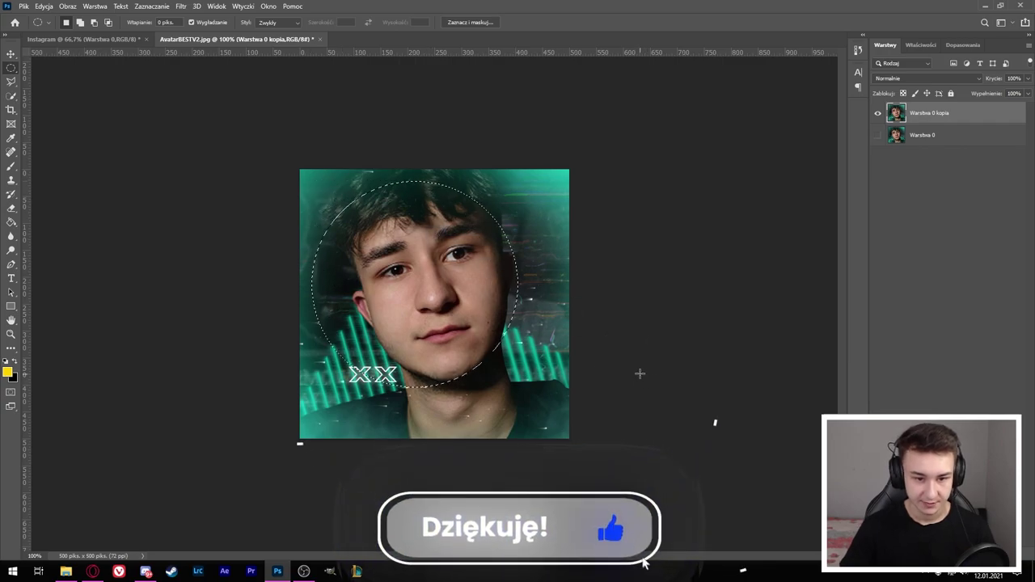
# - Transform the circular selection, moving and enlarging it to fill the photo
pyautogui.rightClick(438, 262)
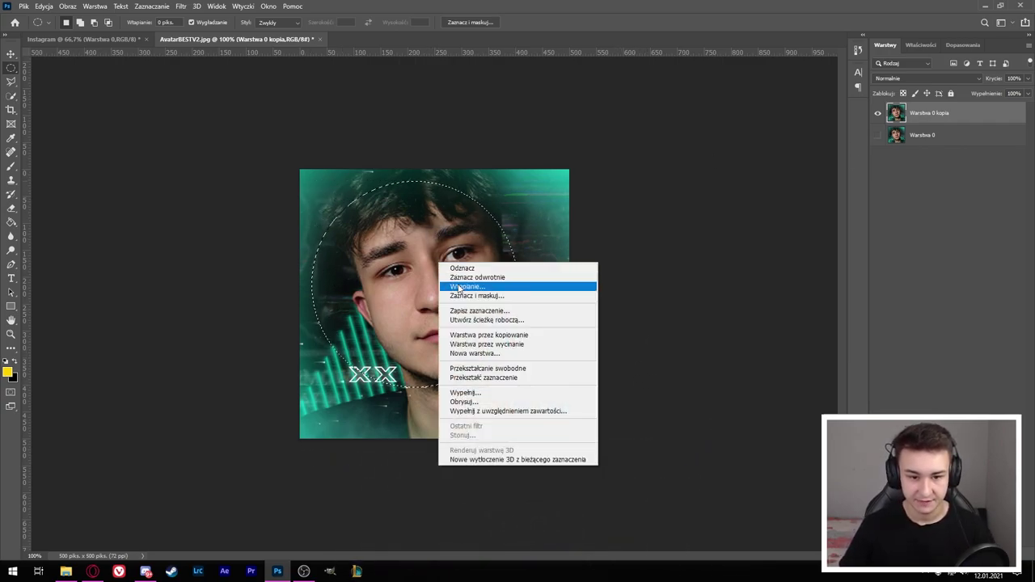
pyautogui.click(493, 377)
pyautogui.moveTo(517, 180); pyautogui.dragTo(525, 170)
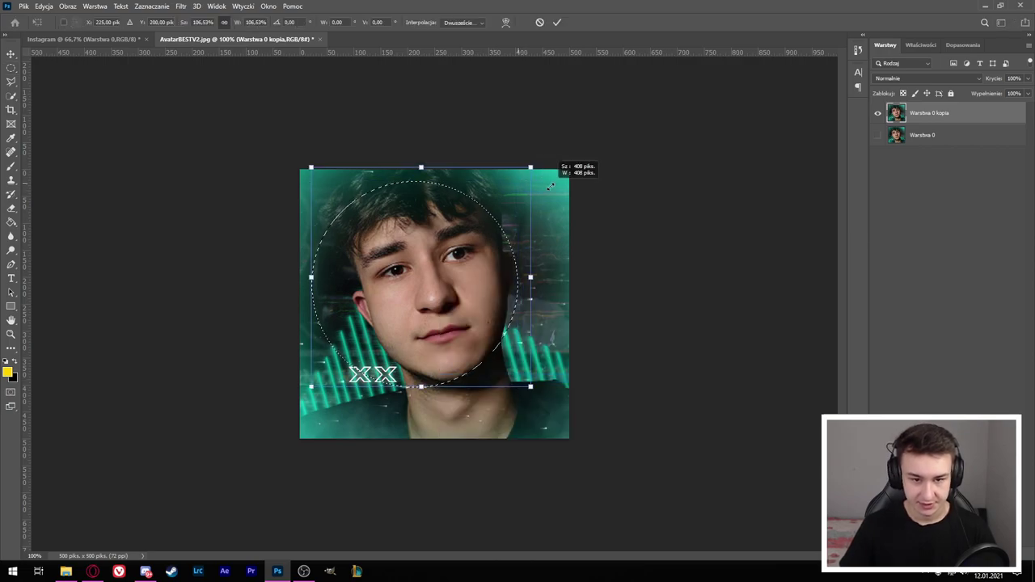
pyautogui.moveTo(449, 229); pyautogui.dragTo(466, 243)
pyautogui.moveTo(526, 396); pyautogui.dragTo(562, 433)
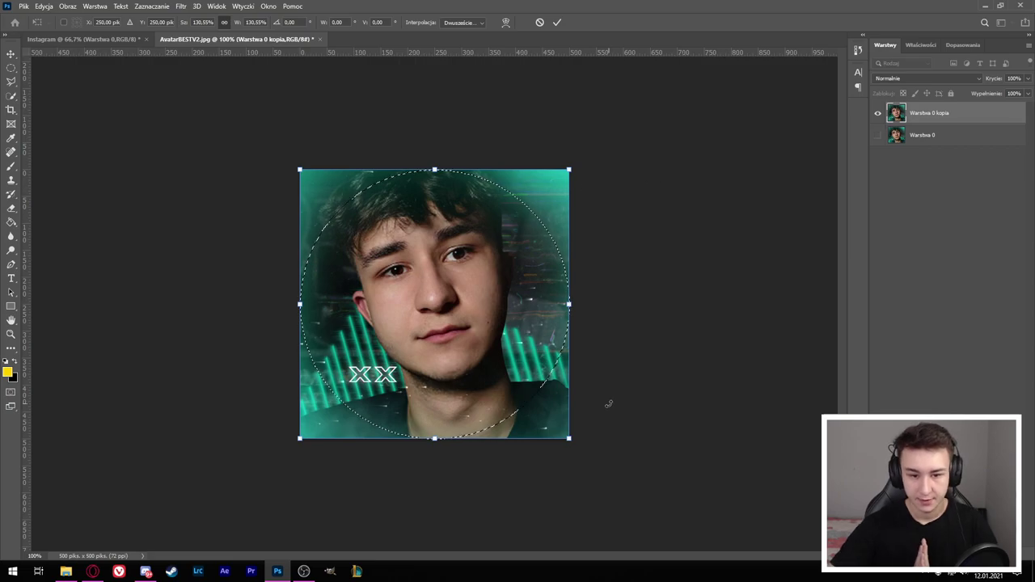
pyautogui.press('Return')
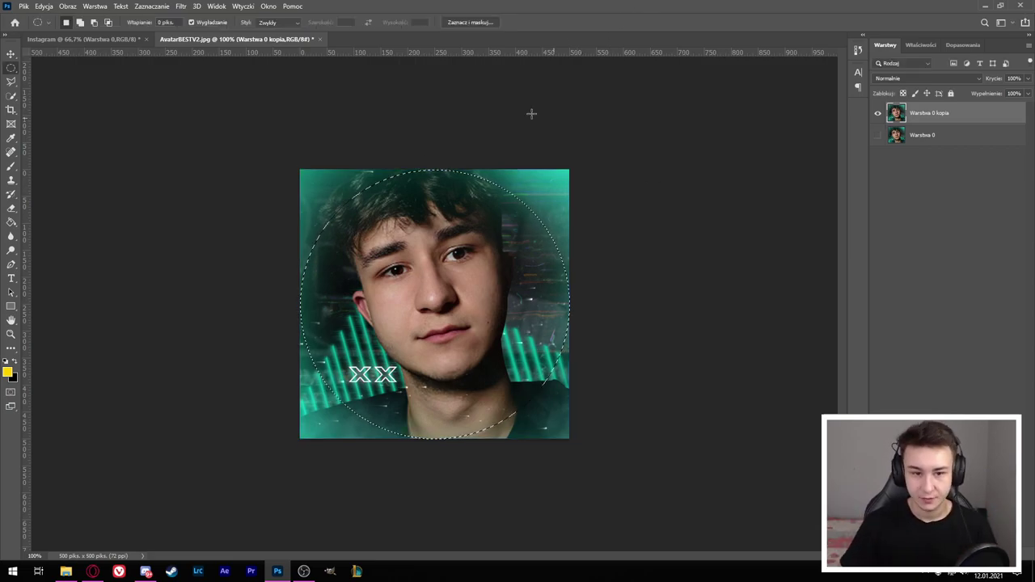
# - Invert the selection, delete the corners to transparency, and drag the circle toward the Instagram document
pyautogui.click(138, 6)
pyautogui.click(157, 44)
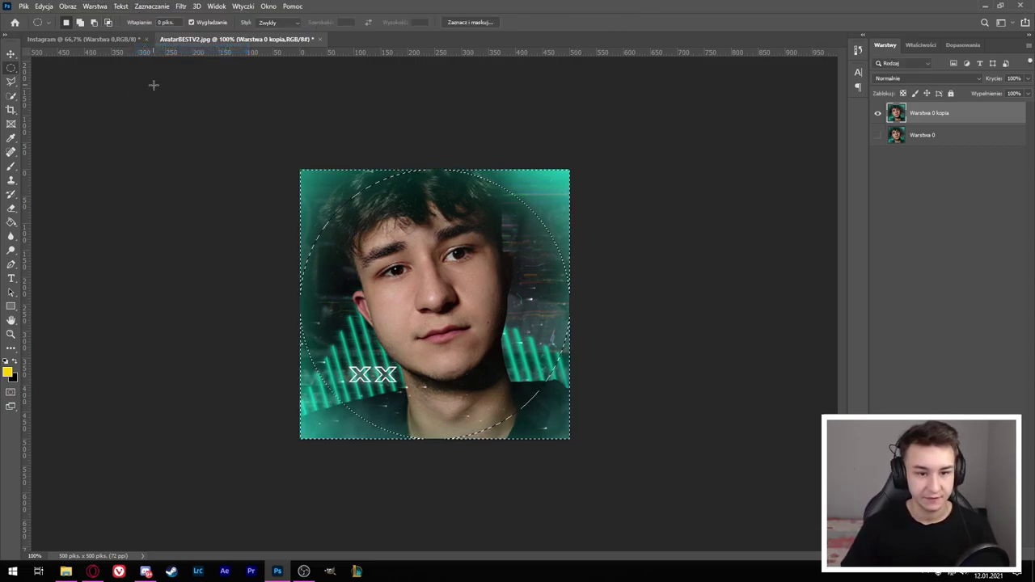
pyautogui.press('Delete')
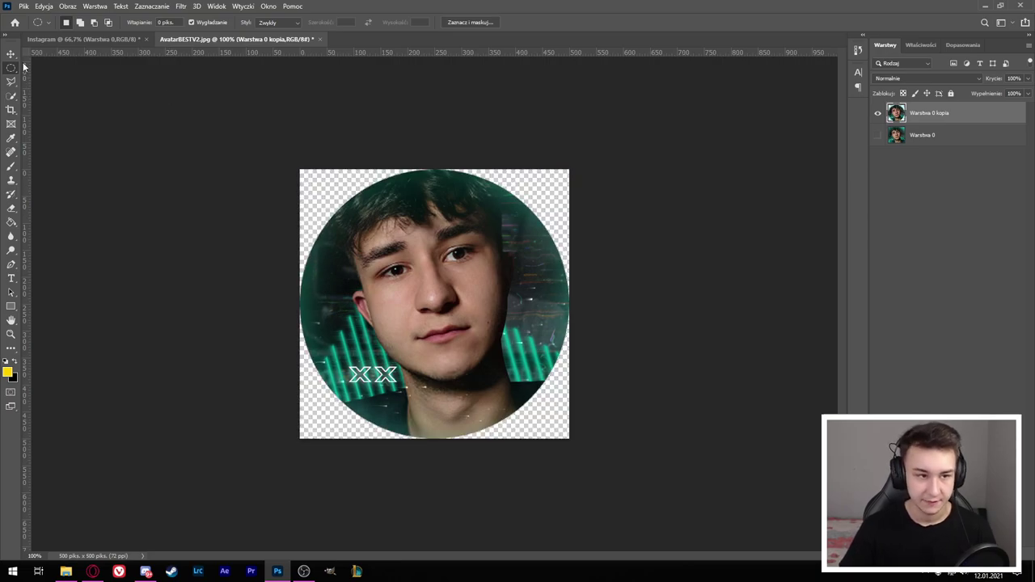
pyautogui.click(11, 53)
pyautogui.moveTo(446, 287)
pyautogui.mouseDown()
pyautogui.moveTo(504, 228)
pyautogui.moveTo(86, 41)
pyautogui.mouseUp()
# - Drop the circular avatar into the Instagram document, scale it to about 64%, and centre it
pyautogui.moveTo(438, 296); pyautogui.dragTo(439, 296)
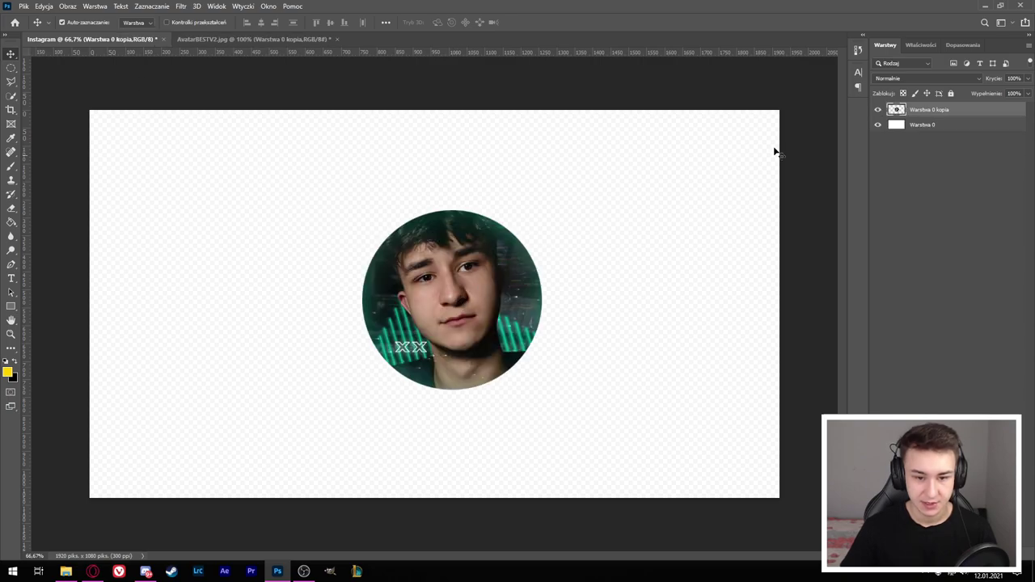
pyautogui.hotkey('ctrl', 't')
pyautogui.moveTo(542, 211); pyautogui.dragTo(510, 241)
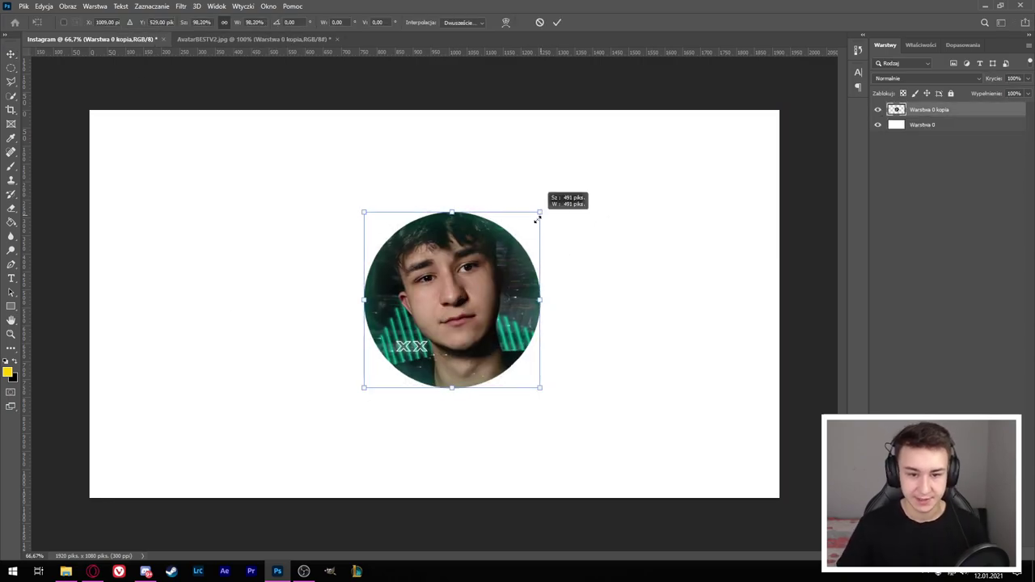
pyautogui.moveTo(493, 288)
pyautogui.mouseDown()
pyautogui.moveTo(454, 295)
pyautogui.moveTo(462, 296)
pyautogui.mouseUp()
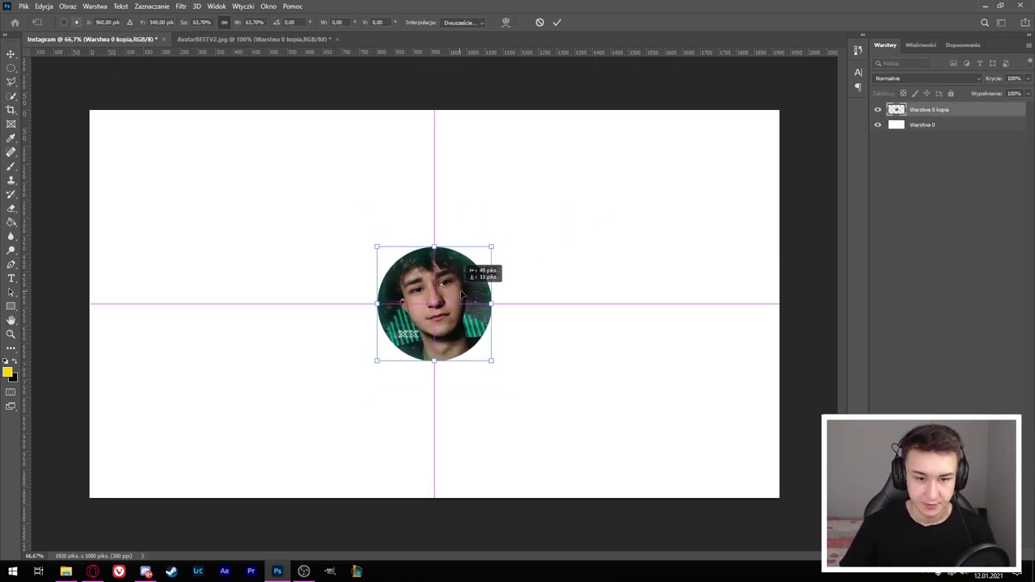
pyautogui.press('Return')
# - Give the background layer a grey Color Overlay layer style
pyautogui.click(921, 45)
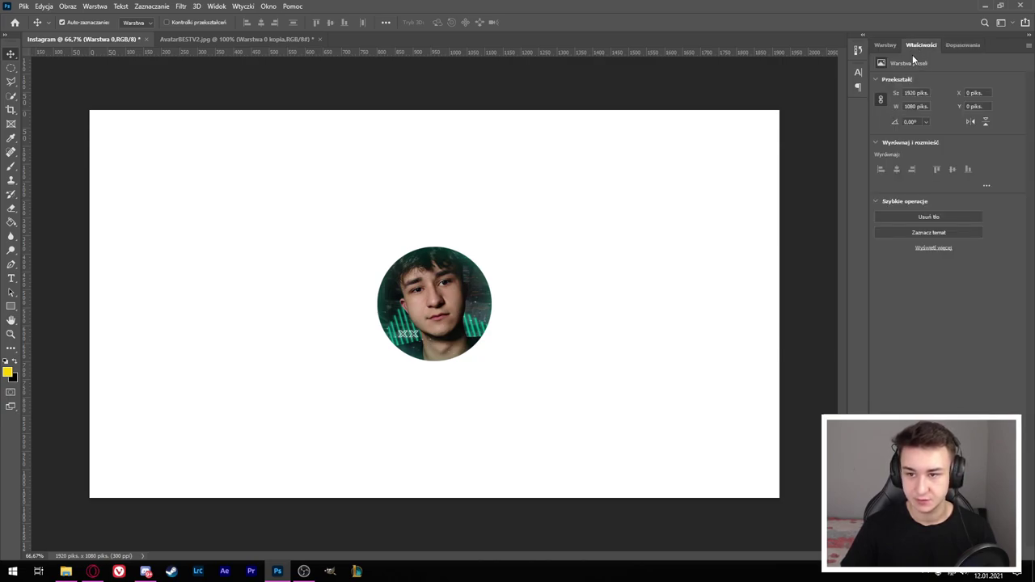
pyautogui.press('F7')
pyautogui.doubleClick(954, 124)
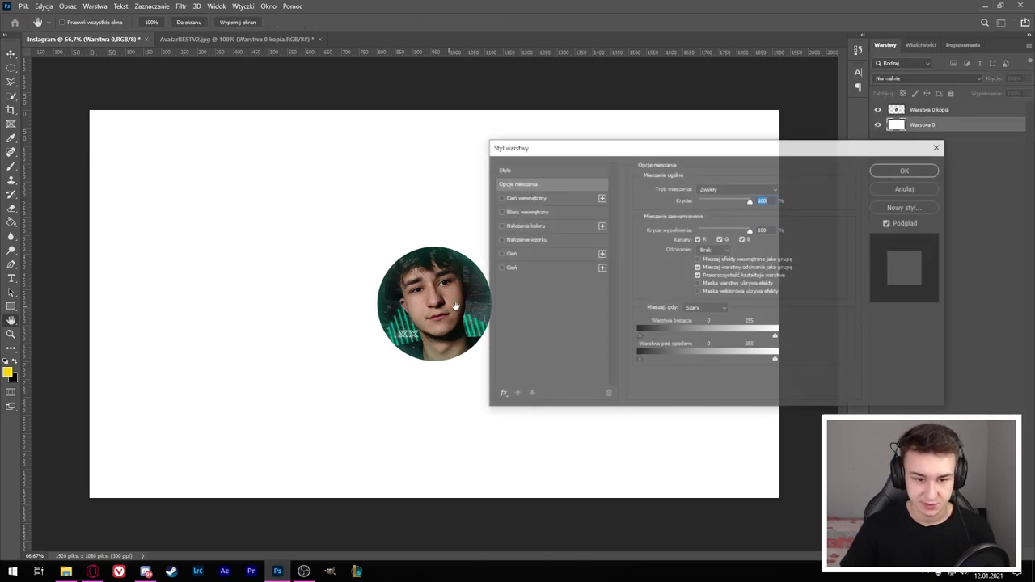
pyautogui.click(513, 247)
pyautogui.click(908, 169)
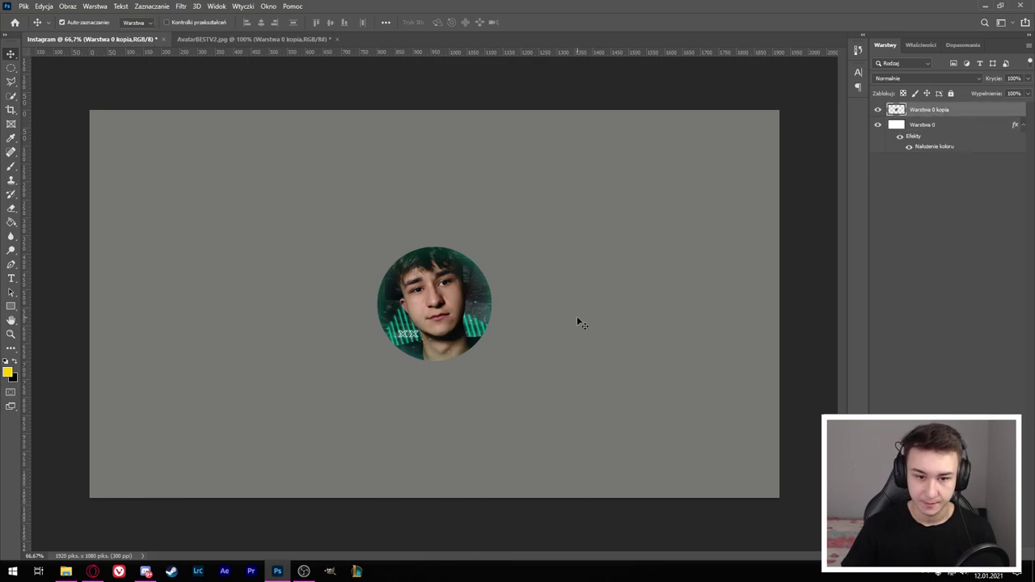
# - Switch to the Ellipse shape tool
pyautogui.press('u')
pyautogui.rightClick(12, 307)
pyautogui.click(36, 327)
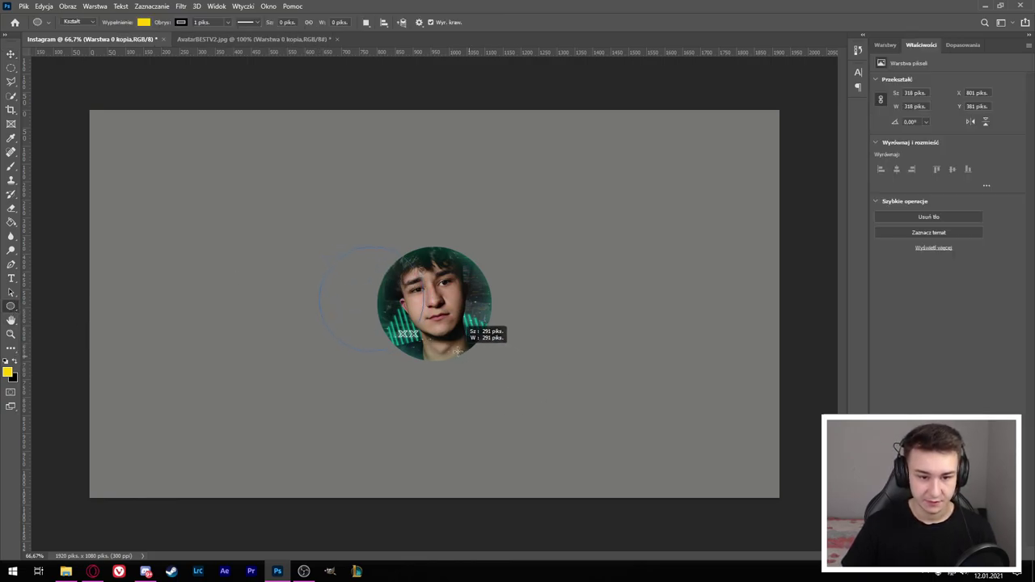
# - Draw a ring with no fill and a white 10 px stroke, sized to fit around the avatar
pyautogui.moveTo(458, 351); pyautogui.dragTo(460, 355)
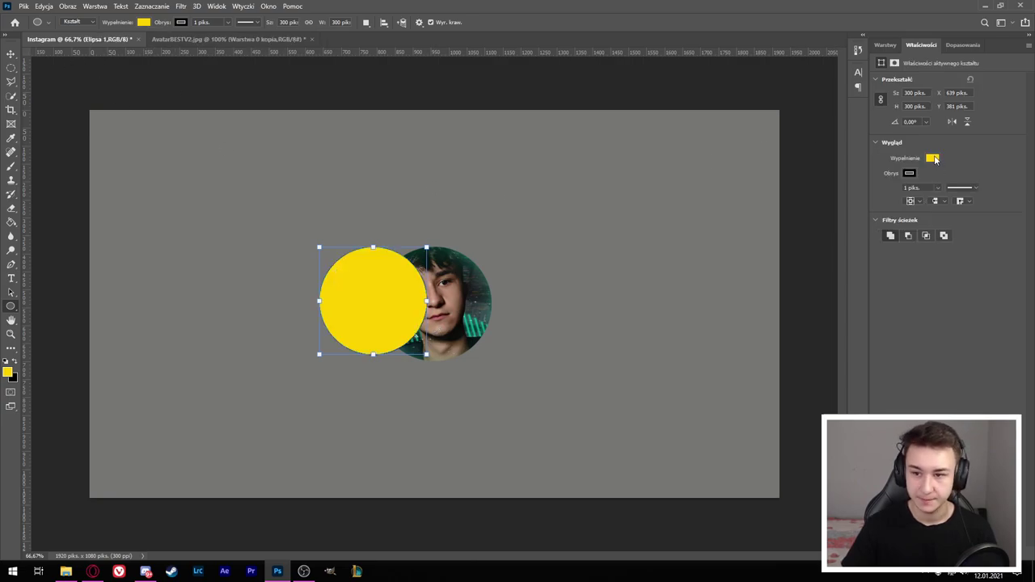
pyautogui.click(933, 158)
pyautogui.click(887, 179)
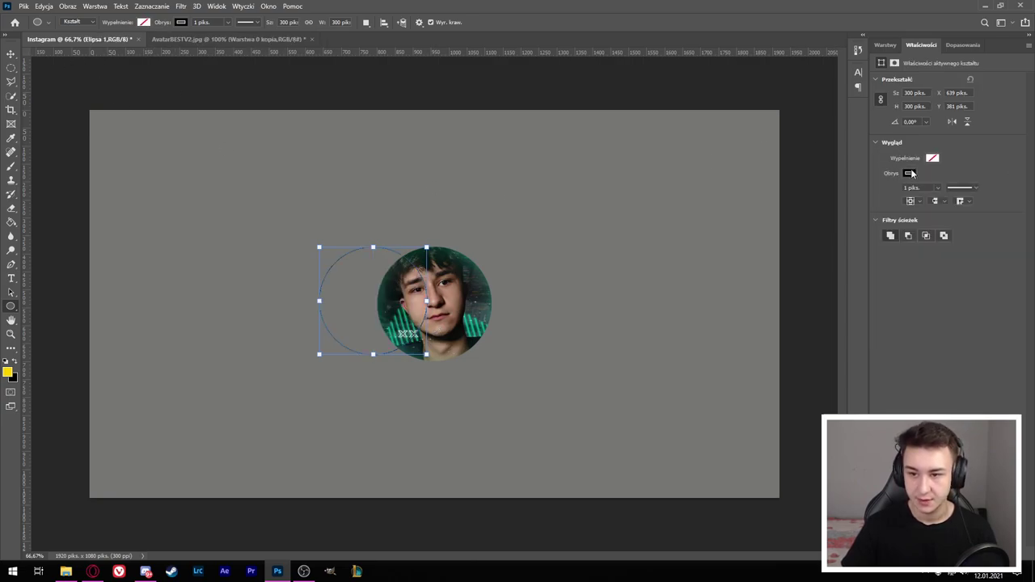
pyautogui.click(1016, 194)
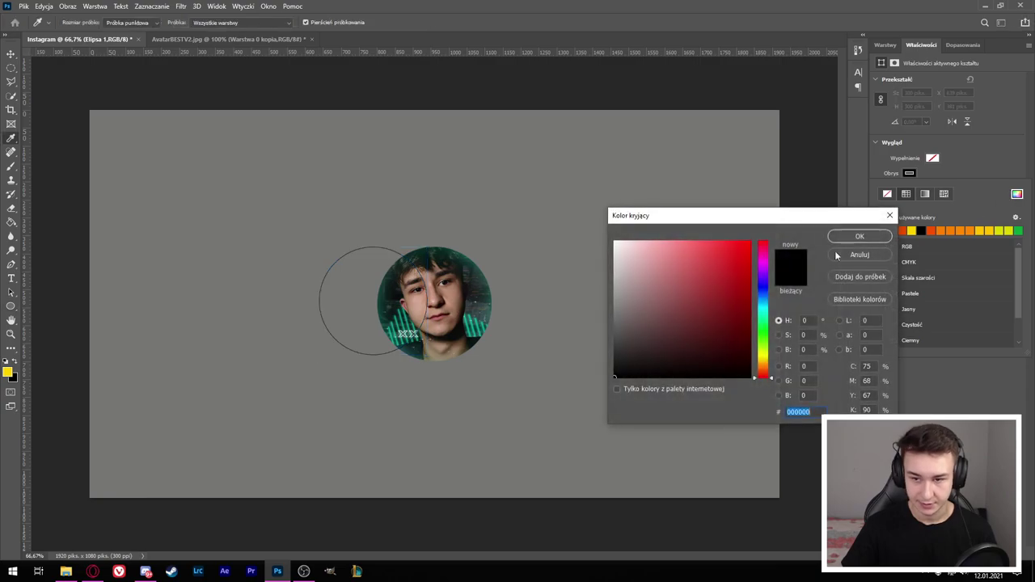
pyautogui.press('Return')
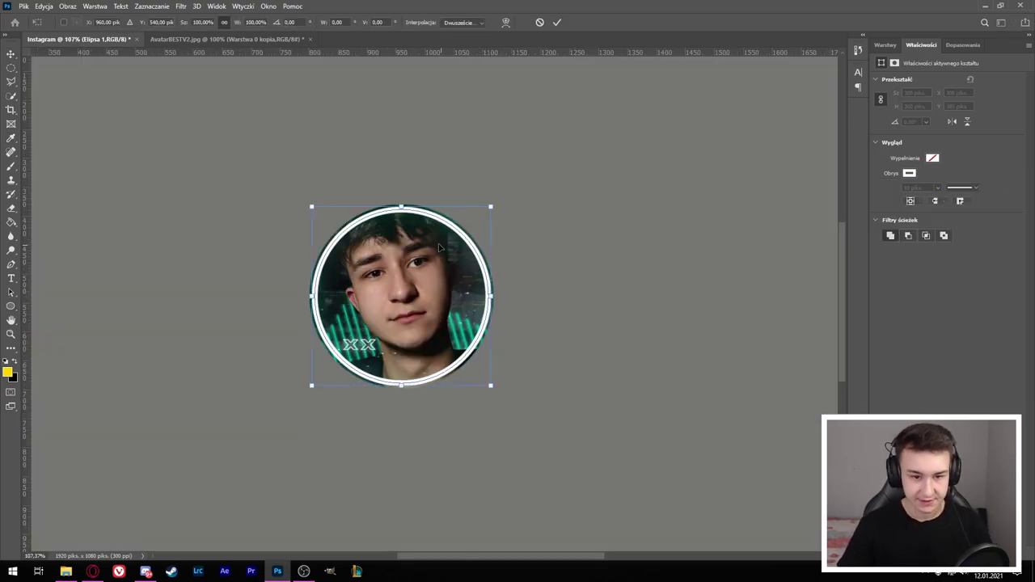
pyautogui.moveTo(491, 207); pyautogui.dragTo(497, 161)
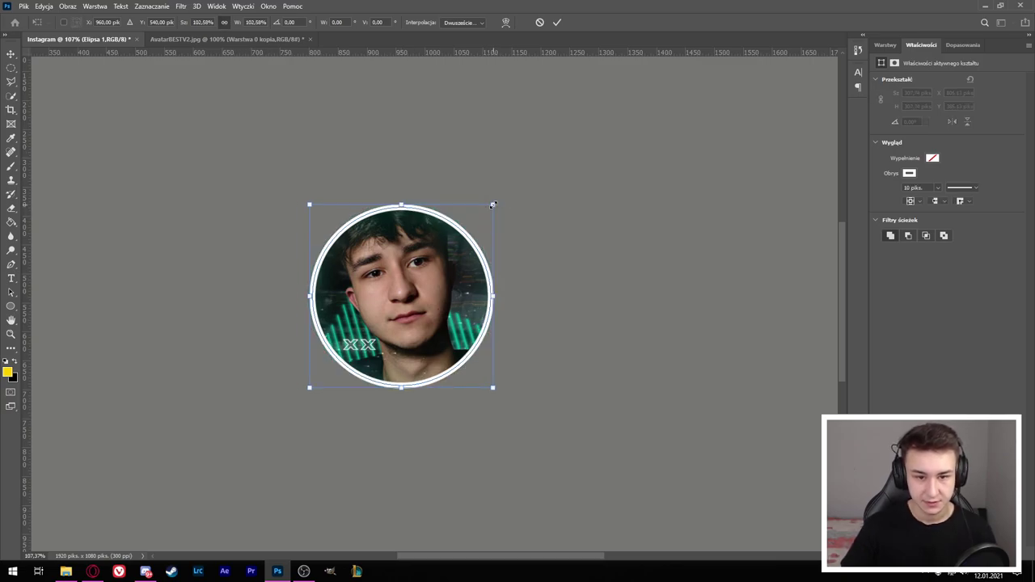
pyautogui.moveTo(492, 205); pyautogui.dragTo(502, 205)
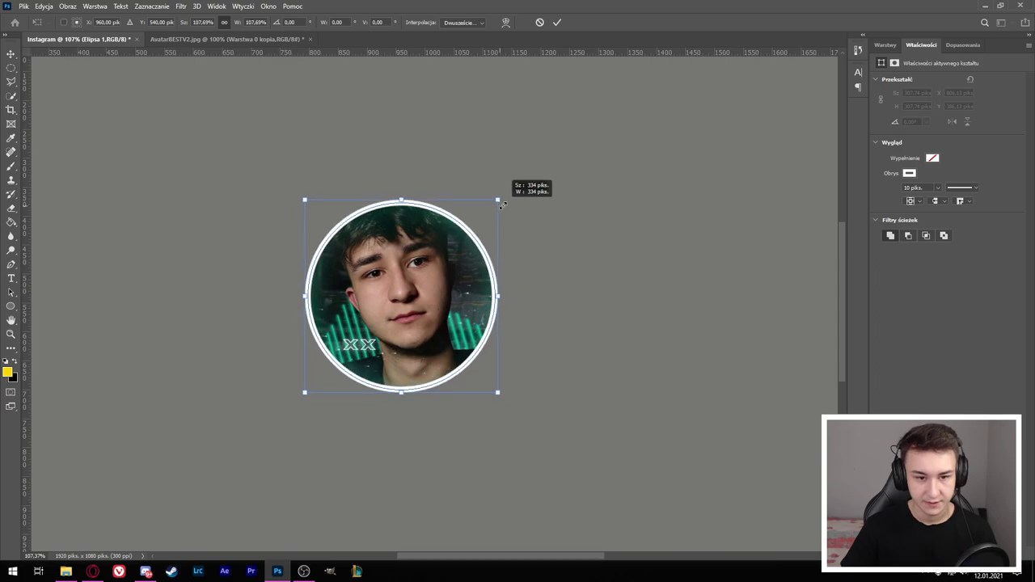
pyautogui.click(558, 22)
# - Scale the ring and avatar down slightly together
pyautogui.hotkey('ctrl', '-')
pyautogui.hotkey('ctrl', '-')
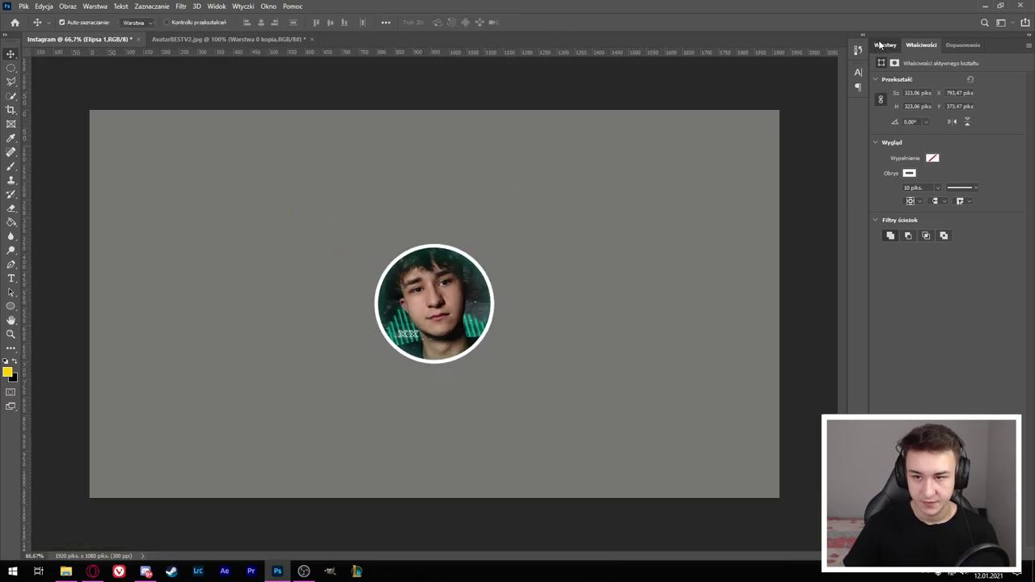
pyautogui.click(884, 44)
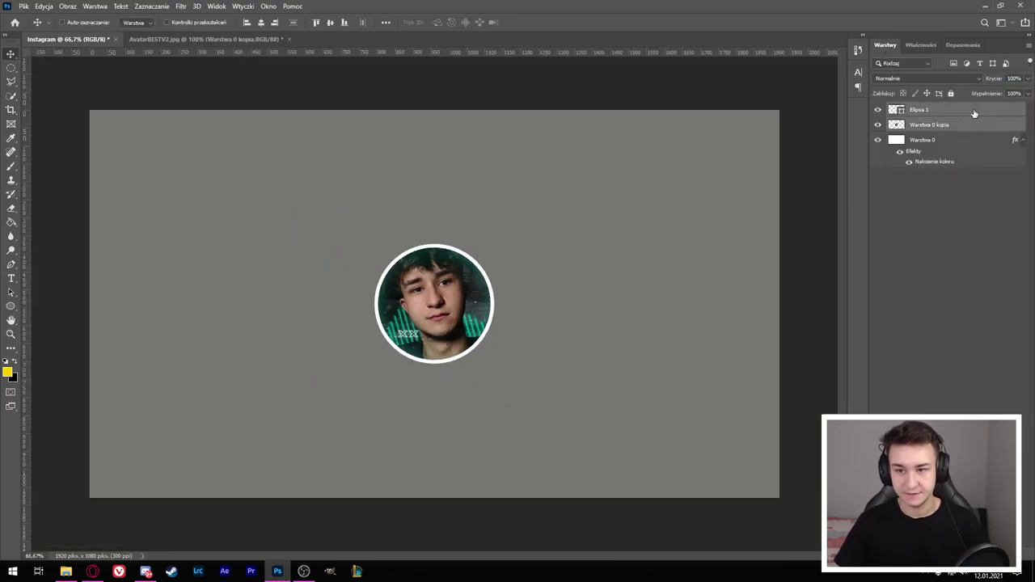
pyautogui.hotkey('ctrl', 't')
pyautogui.moveTo(493, 241); pyautogui.dragTo(497, 242)
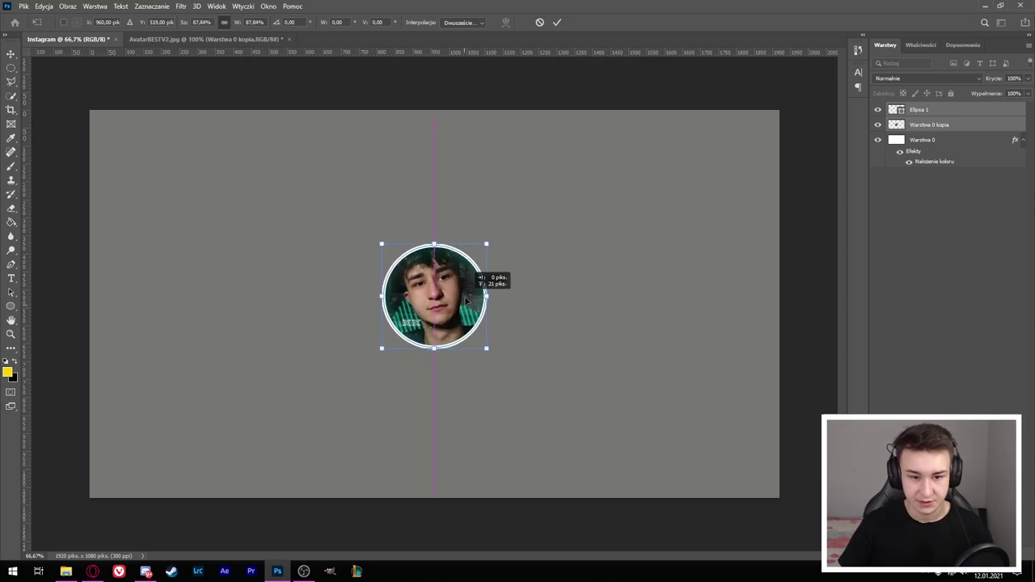
pyautogui.press('Return')
# - Switch to the Rectangle tool
pyautogui.scroll(3, 409, 408)
pyautogui.rightClick(11, 306)
pyautogui.click(37, 317)
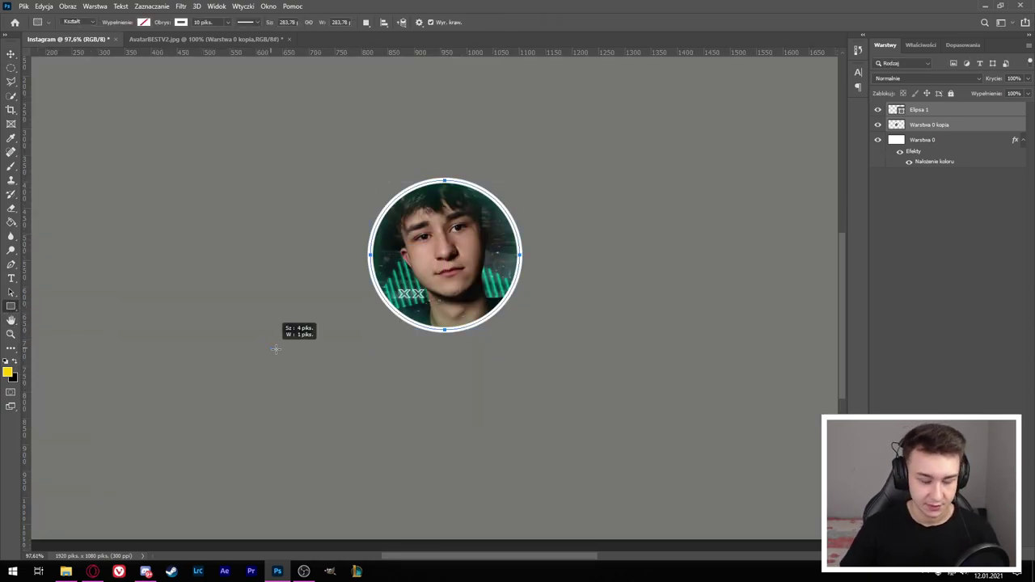
# - Draw a wide white rectangle below the avatar with 25 px rounded corners
pyautogui.moveTo(275, 348); pyautogui.dragTo(533, 393)
pyautogui.click(932, 158)
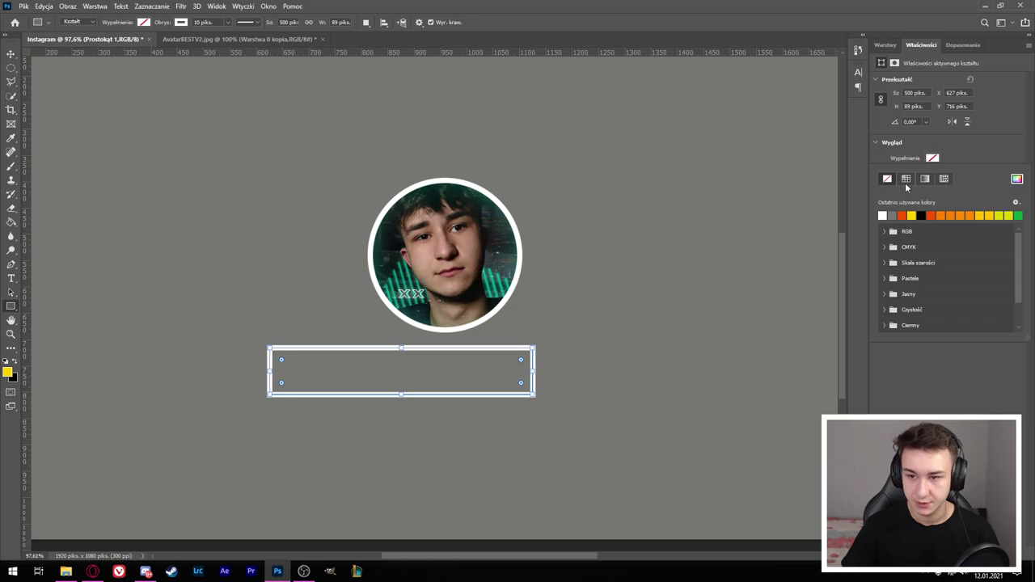
pyautogui.click(889, 213)
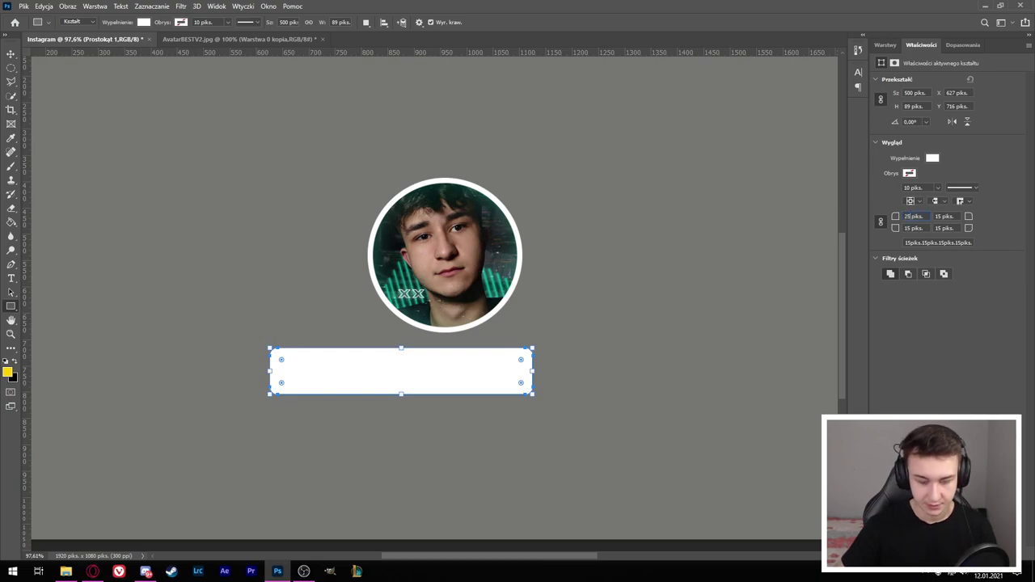
pyautogui.press('Return')
# - Scale the rounded bar down and position it just under the avatar
pyautogui.hotkey('ctrl', 't')
pyautogui.moveTo(447, 356); pyautogui.dragTo(491, 346)
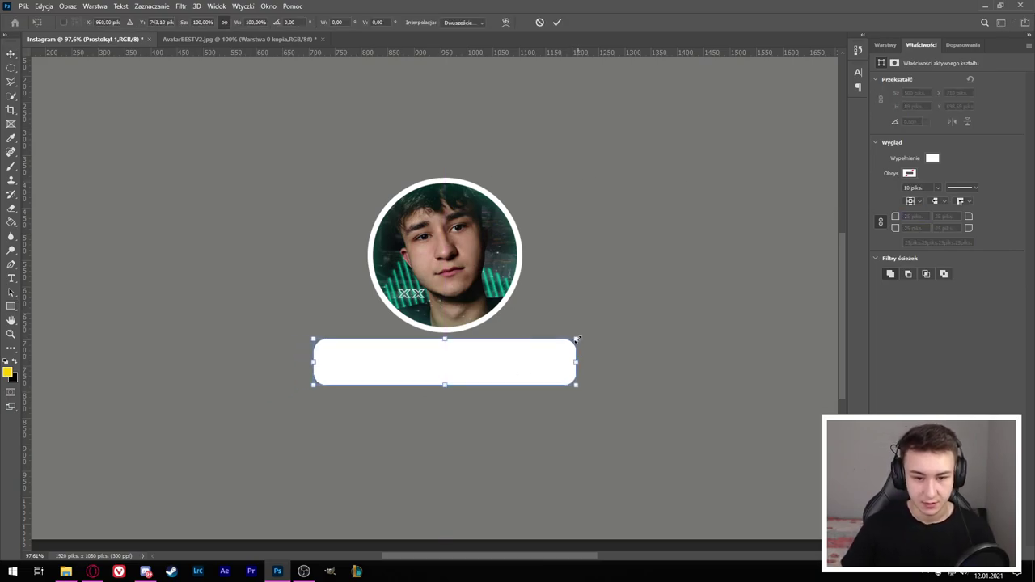
pyautogui.moveTo(576, 345); pyautogui.dragTo(562, 330)
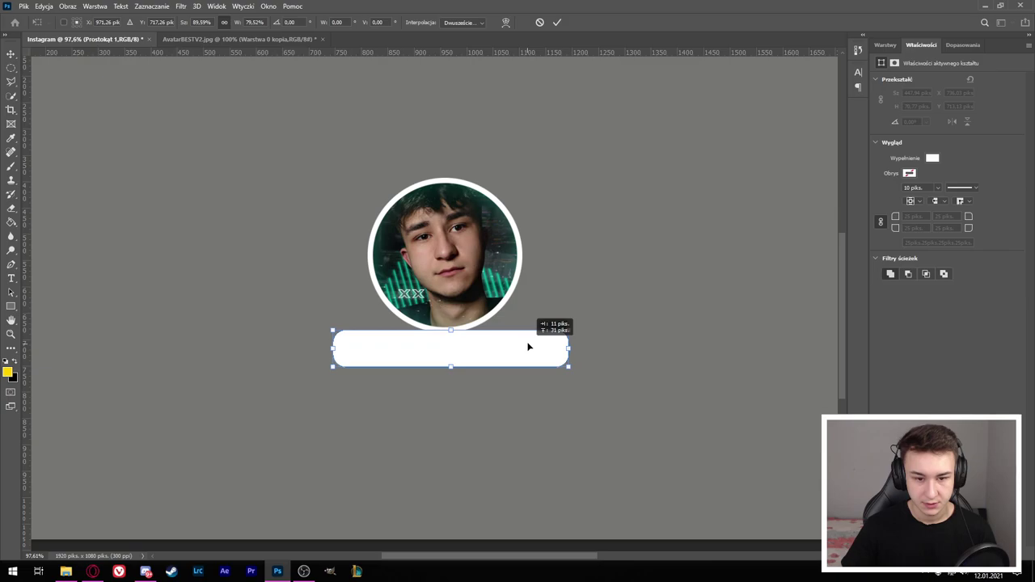
pyautogui.press('Return')
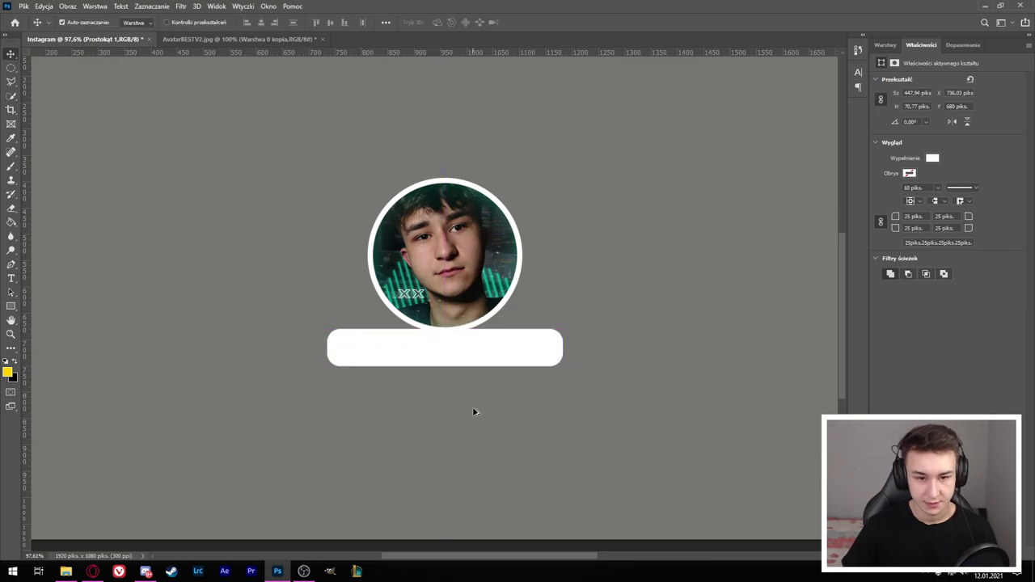
pyautogui.scroll(-3, 474, 412)
pyautogui.scroll(4, 450, 347)
pyautogui.hotkey('ctrl', 't')
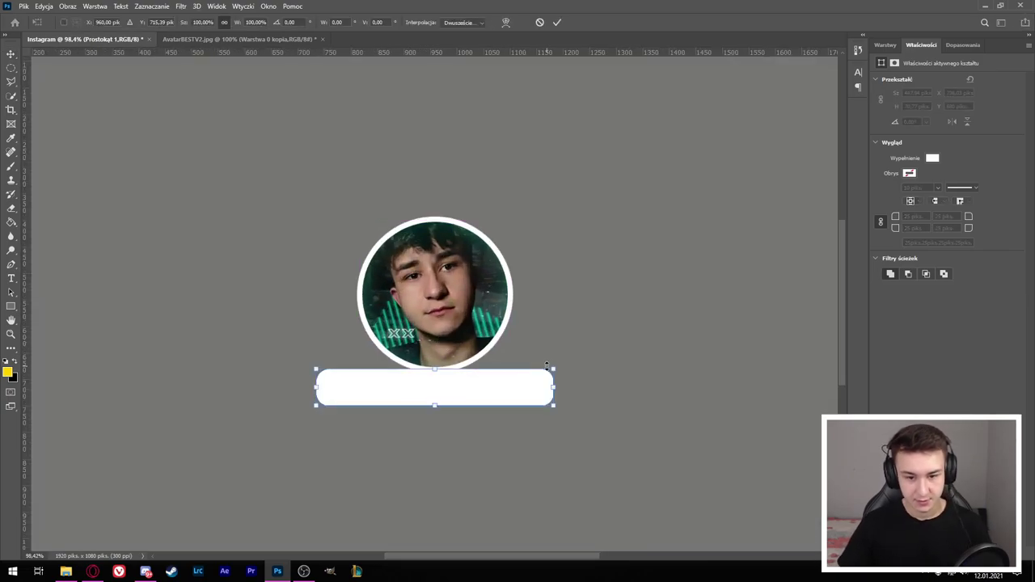
pyautogui.moveTo(553, 369); pyautogui.dragTo(542, 371)
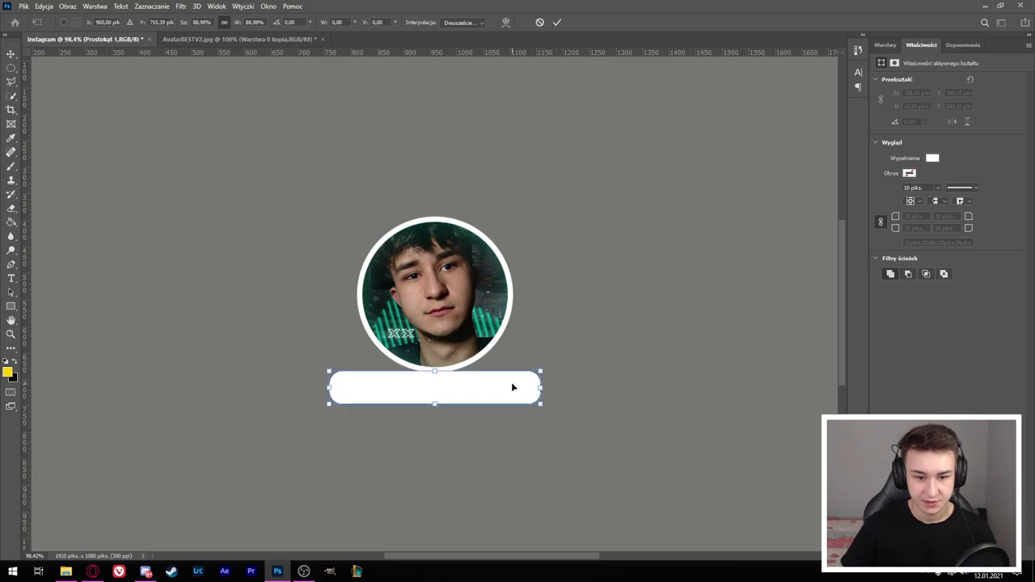
# - Rotate the bar by about 2 degrees
pyautogui.scroll(2, 478, 370)
pyautogui.rightClick(500, 393)
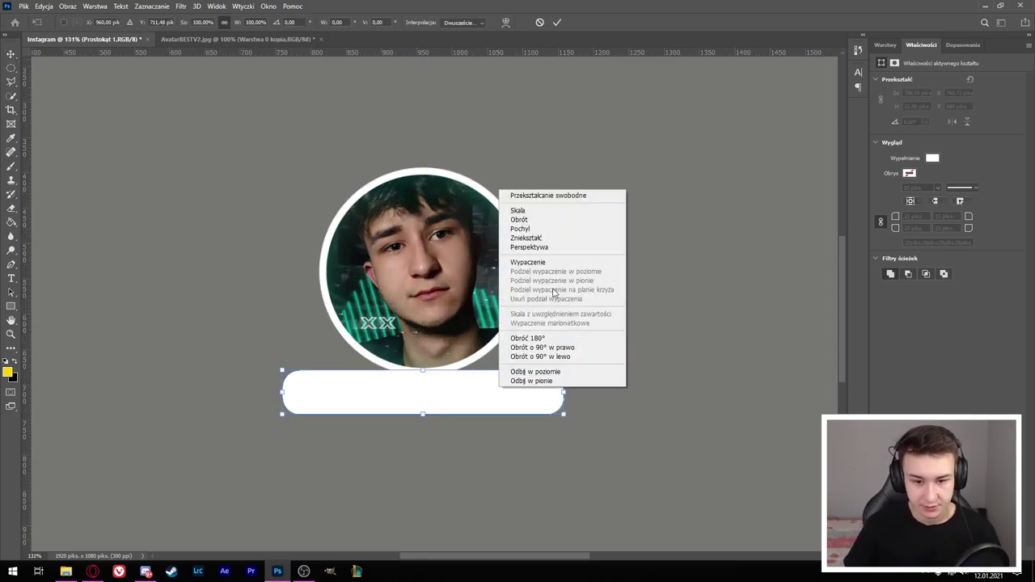
pyautogui.click(570, 417)
pyautogui.moveTo(572, 418); pyautogui.dragTo(576, 408)
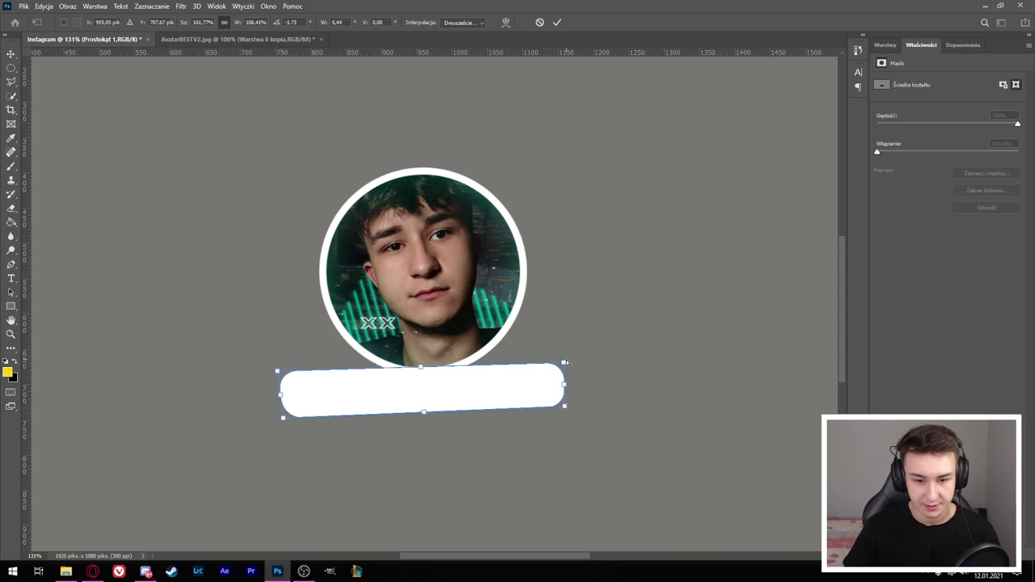
pyautogui.press('Return')
# - Paste the Instagram logo into the document
pyautogui.scroll(-2, 505, 378)
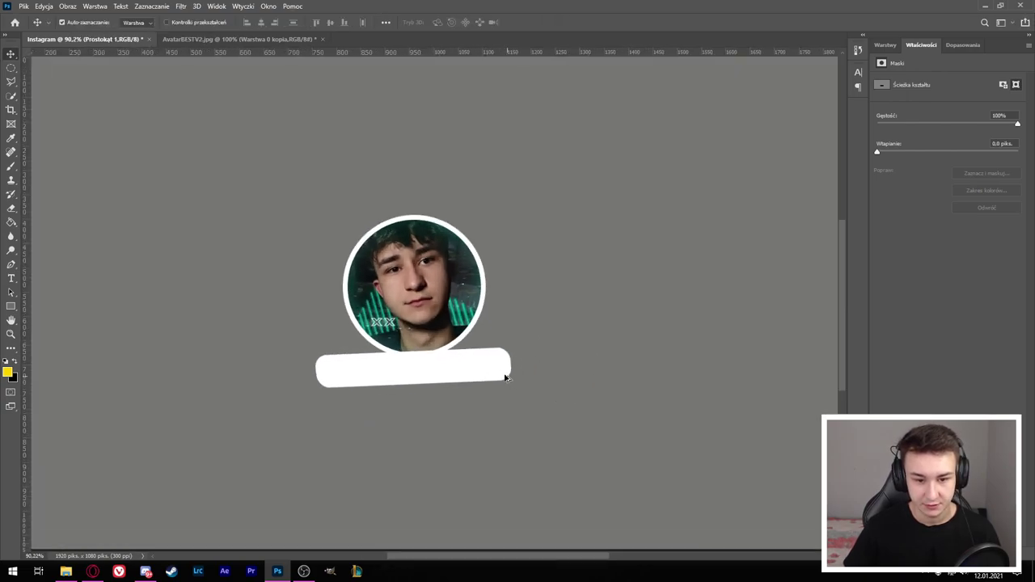
pyautogui.scroll(-2, 440, 379)
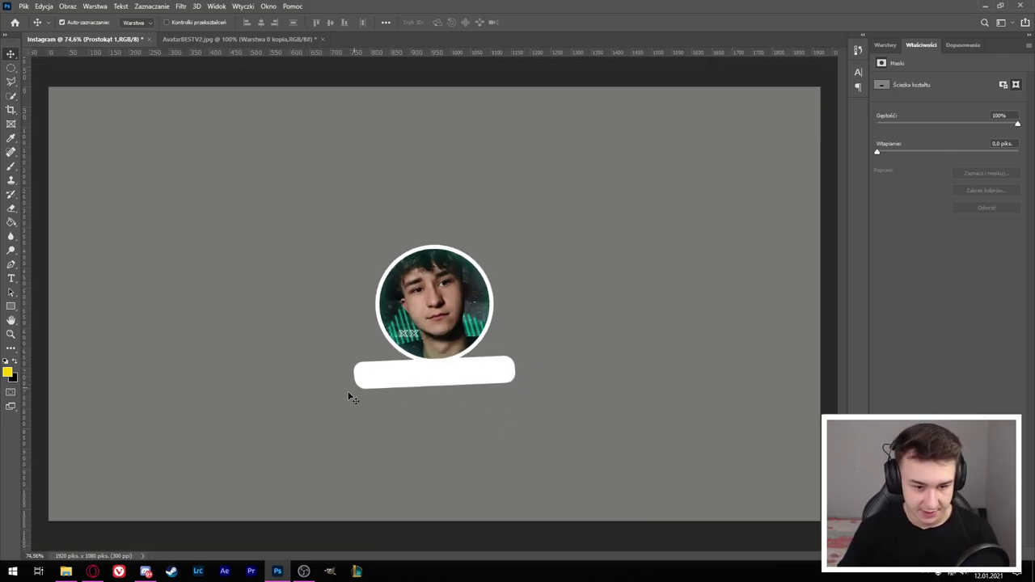
pyautogui.hotkey('ctrl', 'v')
pyautogui.rightClick(11, 207)
# - Use the Magic Eraser to remove the logo's background and white interior areas
pyautogui.click(48, 229)
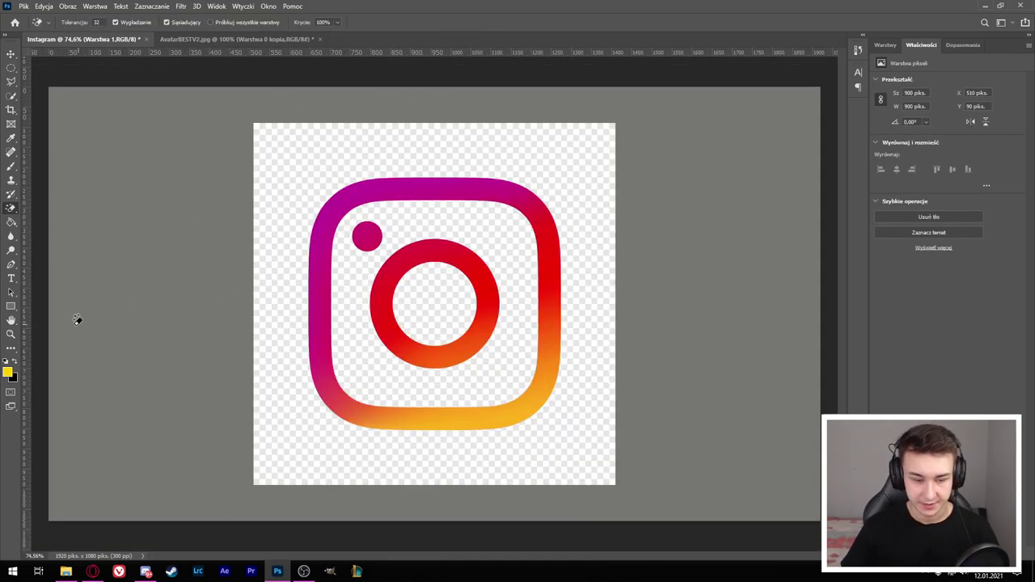
pyautogui.rightClick(11, 210)
pyautogui.click(48, 229)
pyautogui.click(317, 165)
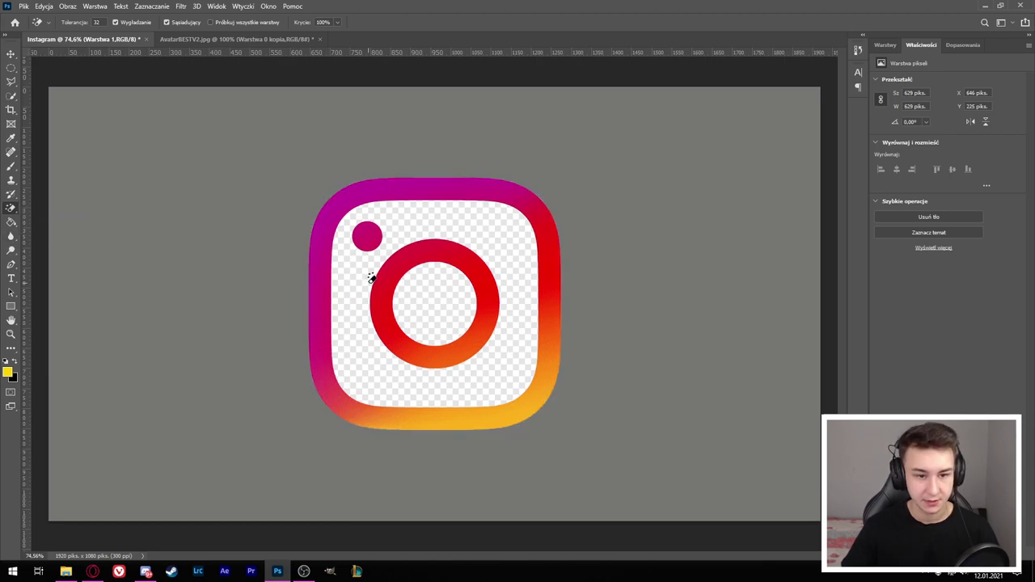
pyautogui.click(371, 278)
pyautogui.click(430, 304)
# - Shrink the logo into the bar's left end and start a text line beside it
pyautogui.hotkey('ctrl', 't')
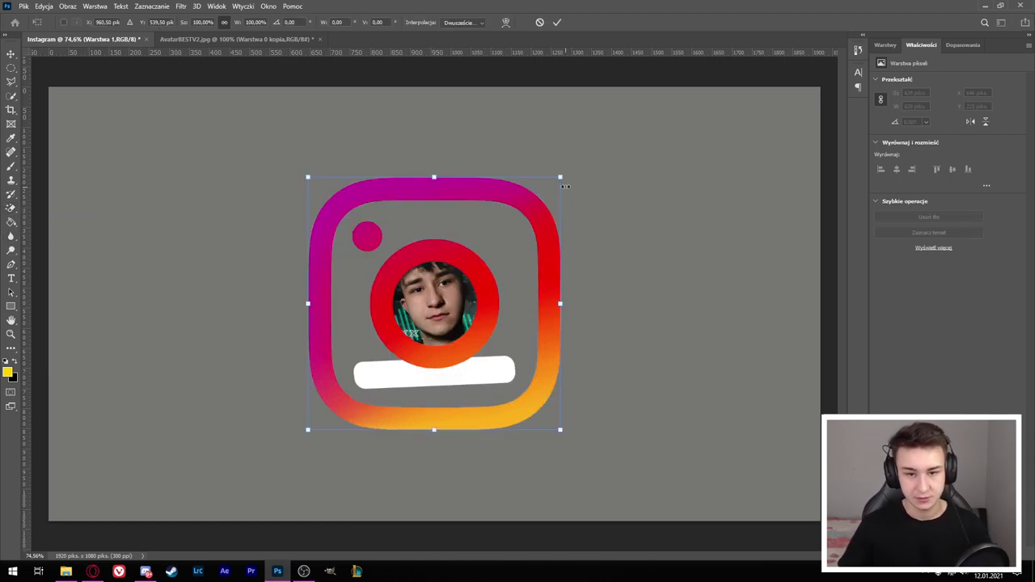
pyautogui.moveTo(561, 176); pyautogui.dragTo(464, 220)
pyautogui.moveTo(443, 295); pyautogui.dragTo(432, 336)
pyautogui.scroll(3, 387, 443)
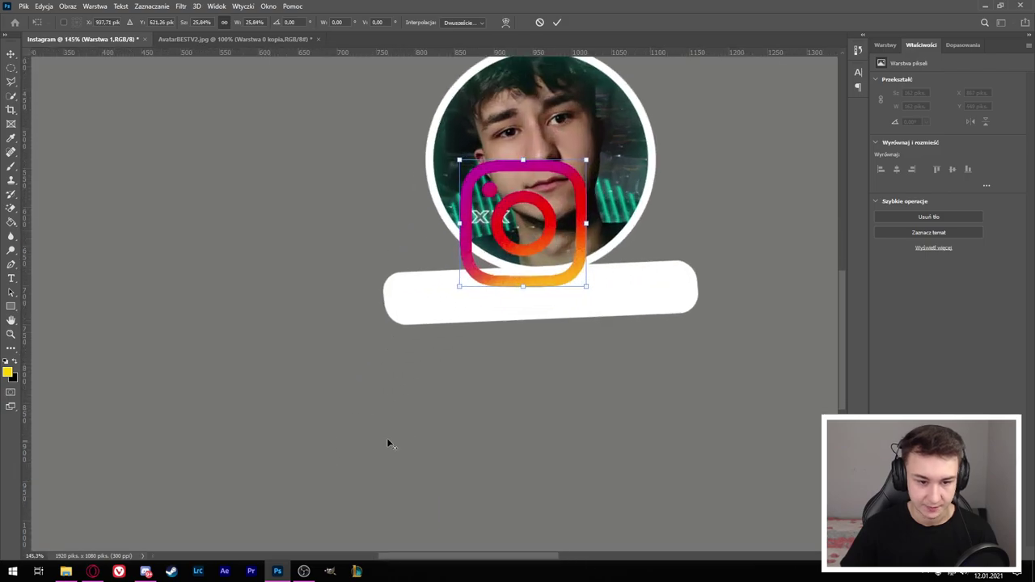
pyautogui.scroll(2, 504, 284)
pyautogui.scroll(-2, 504, 284)
pyautogui.moveTo(548, 157); pyautogui.dragTo(439, 261)
pyautogui.press('Return')
pyautogui.scroll(3, 628, 235)
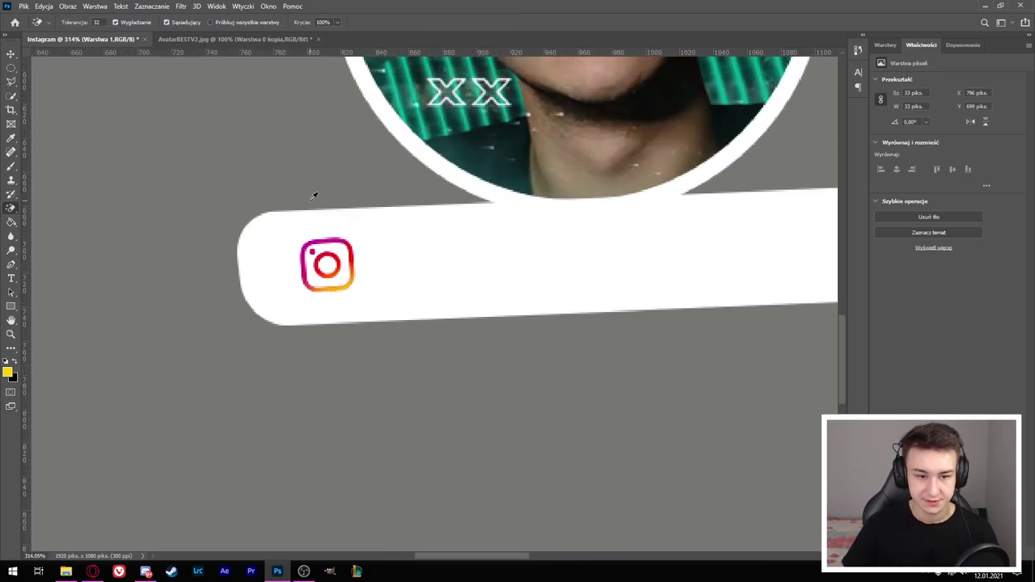
pyautogui.click(13, 278)
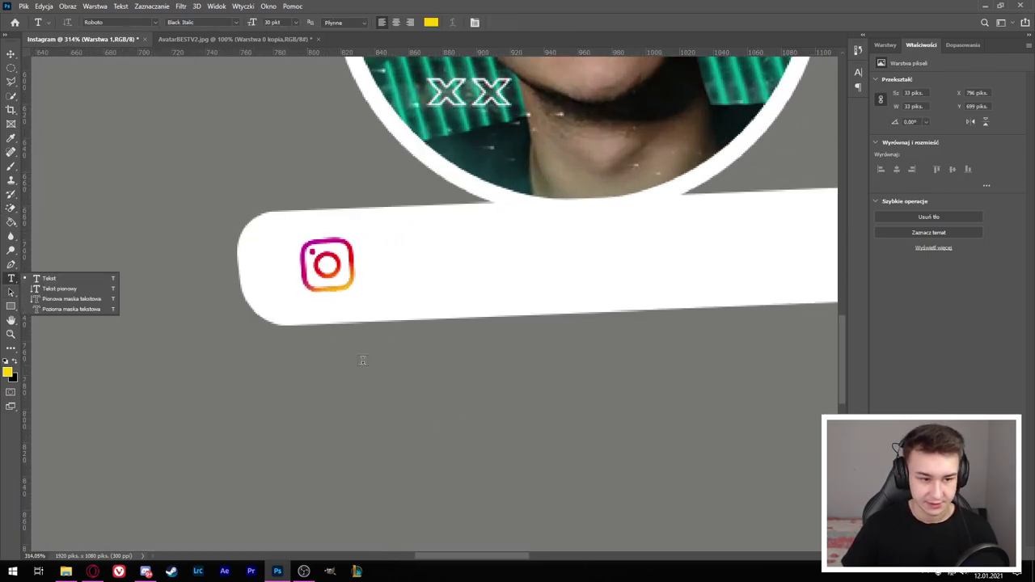
pyautogui.click(356, 386)
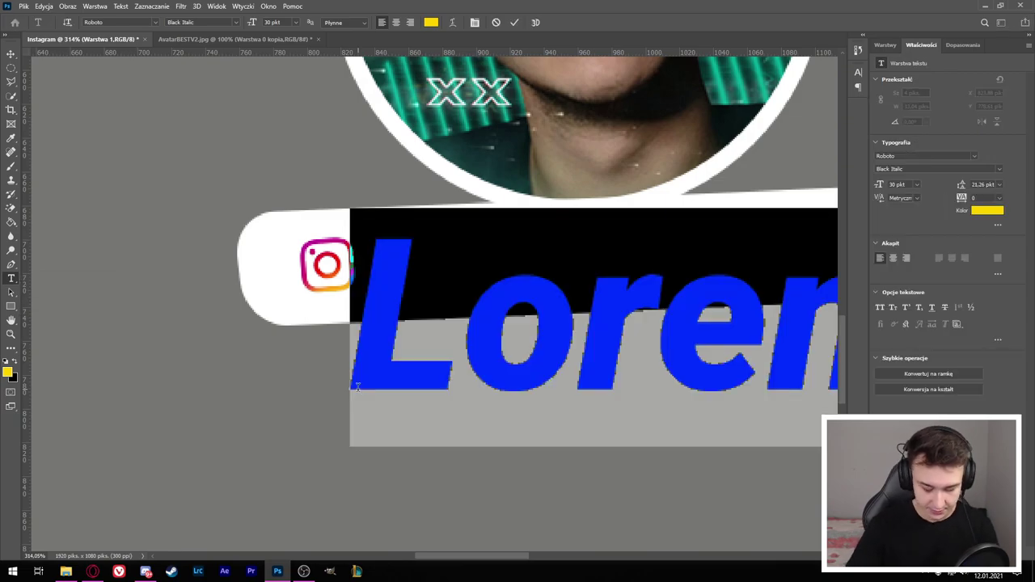
# - Type the Instagram username in capitals and colour it black (000000)
pyautogui.write('the')
pyautogui.hotkey('ctrl', 'shift', 'k')
pyautogui.write('p')
pyautogui.hotkey('ctrl', 'a')
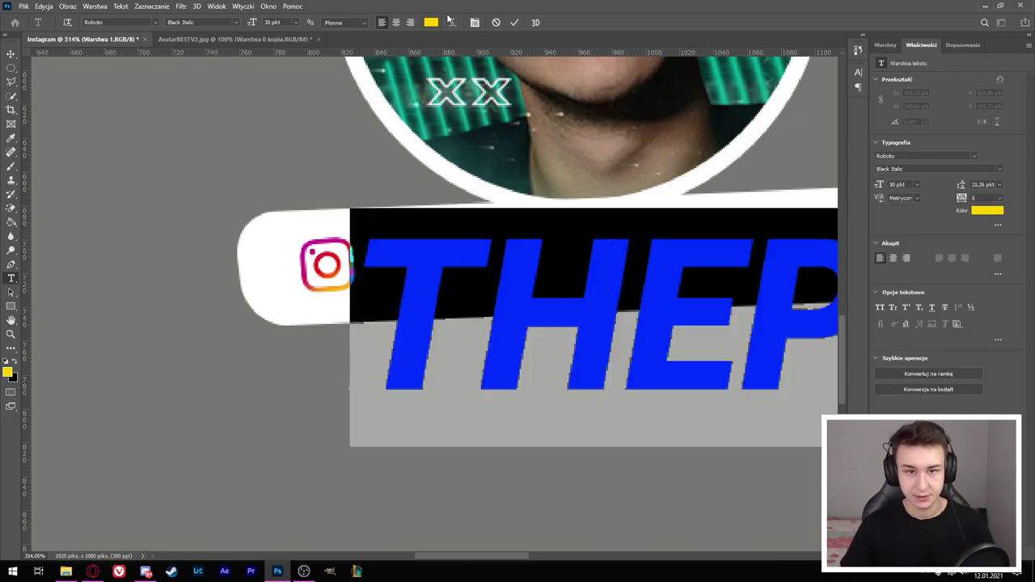
pyautogui.click(431, 22)
pyautogui.write('000000')
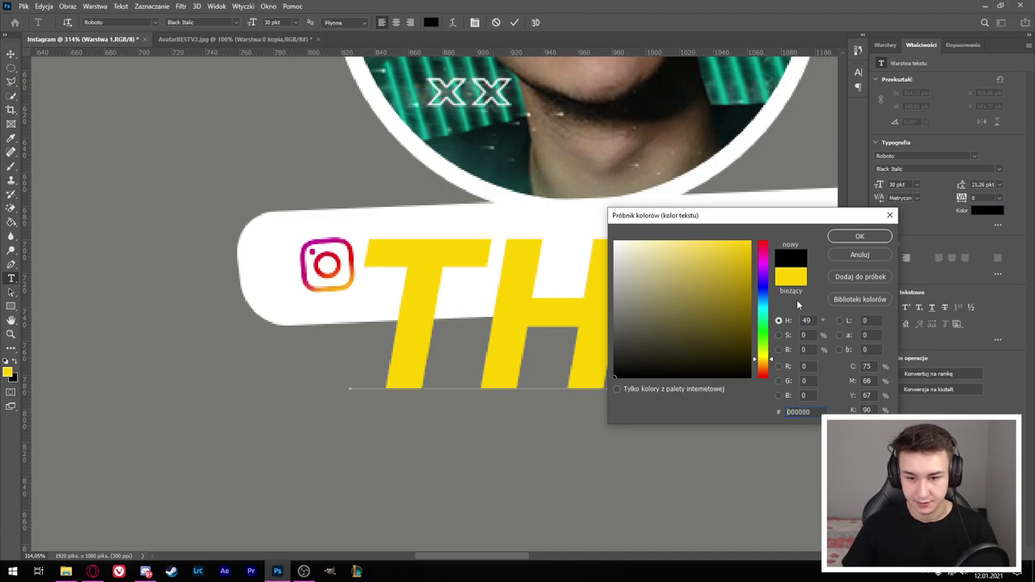
pyautogui.press('Return')
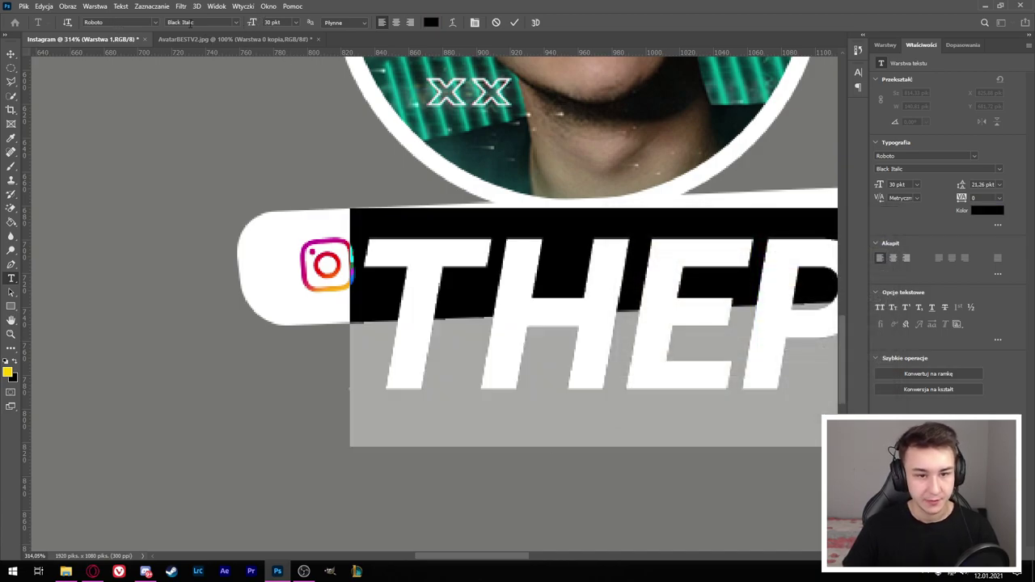
pyautogui.click(238, 22)
pyautogui.hotkey('ctrl', 'Return')
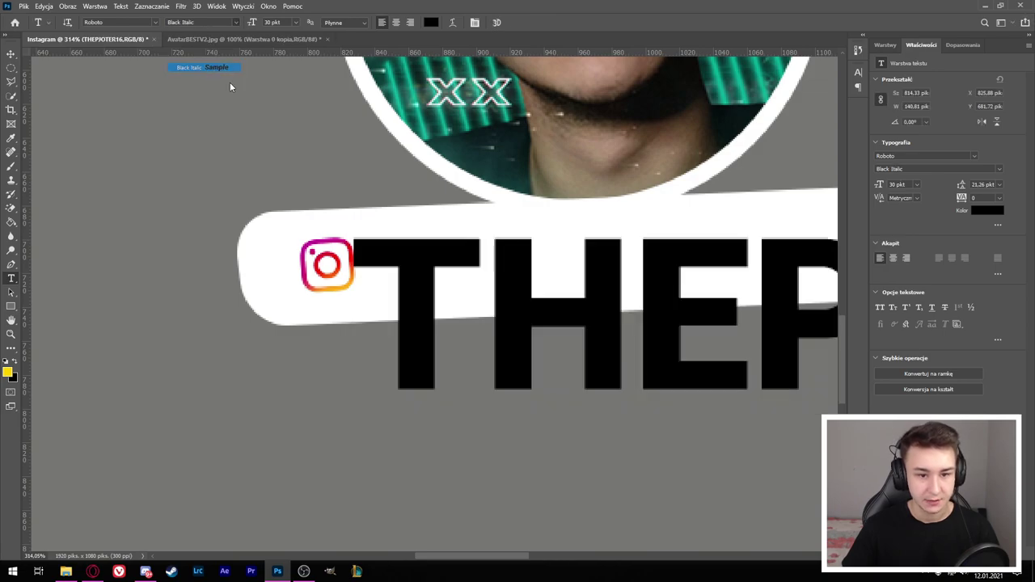
# - Set the username text to Roboto Black Italic at 10 pt
pyautogui.click(523, 293)
pyautogui.hotkey('ctrl', 'a')
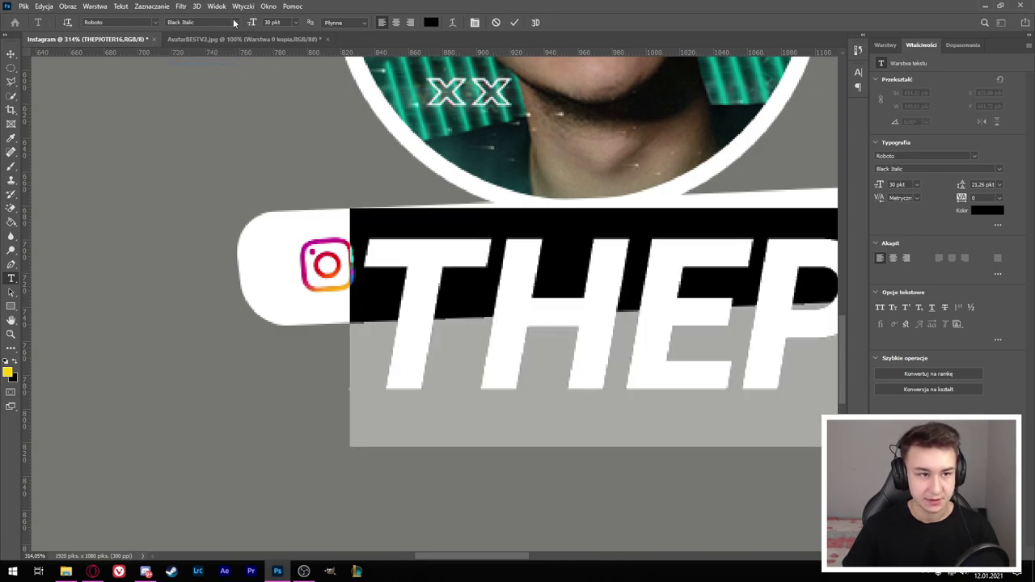
pyautogui.click(234, 22)
pyautogui.click(218, 71)
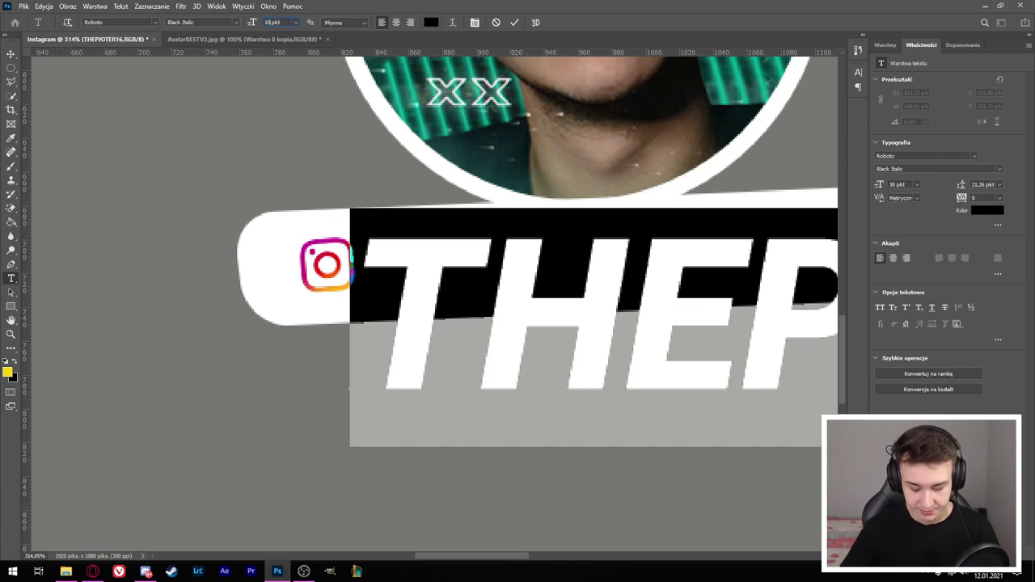
pyautogui.press('Return')
pyautogui.hotkey('ctrl', 'Return')
pyautogui.scroll(-3, 707, 267)
# - Shrink the username text slightly
pyautogui.hotkey('ctrl', 't')
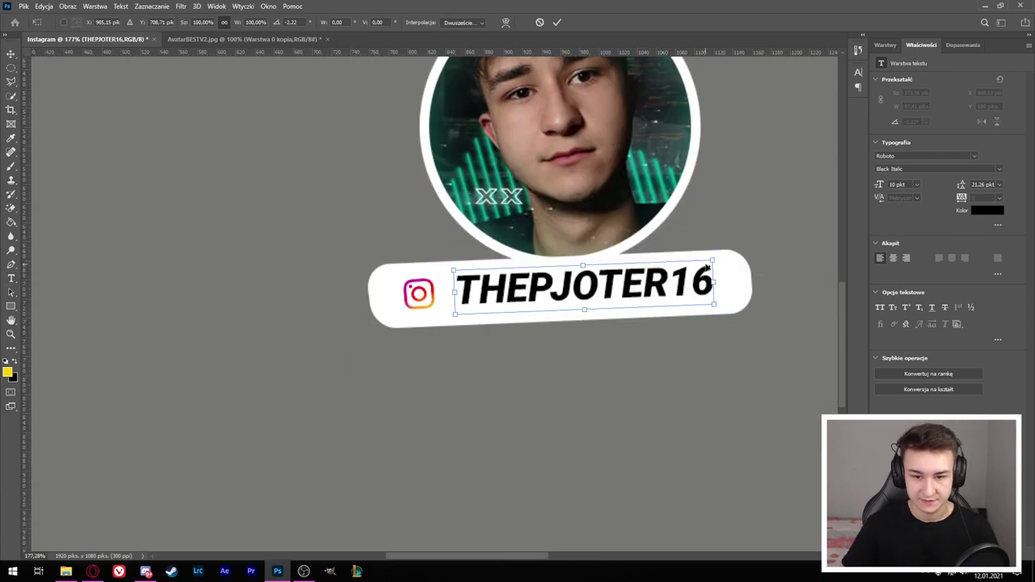
pyautogui.moveTo(707, 265); pyautogui.dragTo(663, 284)
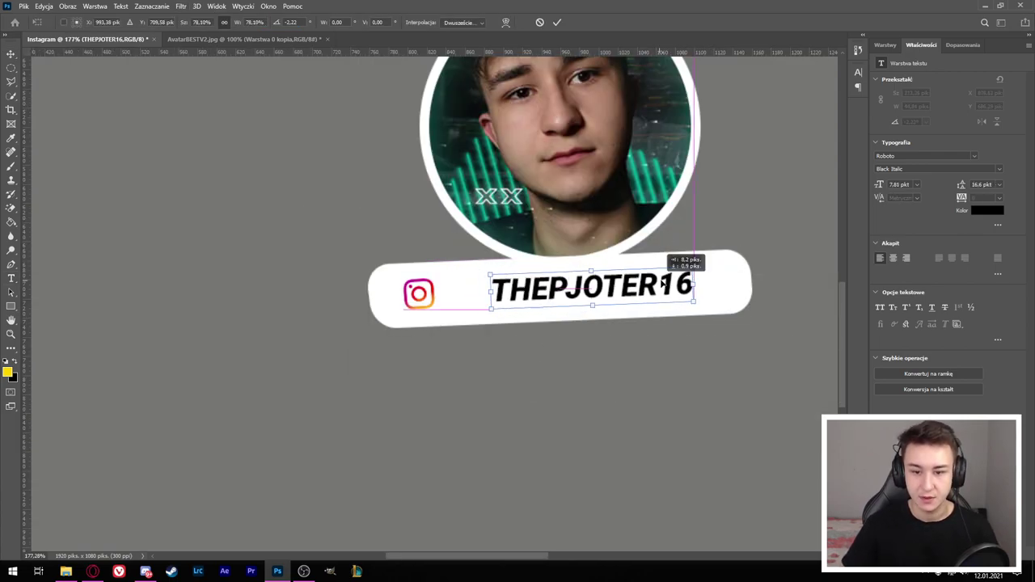
pyautogui.click(556, 22)
pyautogui.scroll(5, 453, 266)
# - Move the Instagram logo to the bar's left end and rotate it about 3.6°
pyautogui.click(402, 327)
pyautogui.hotkey('ctrl', 't')
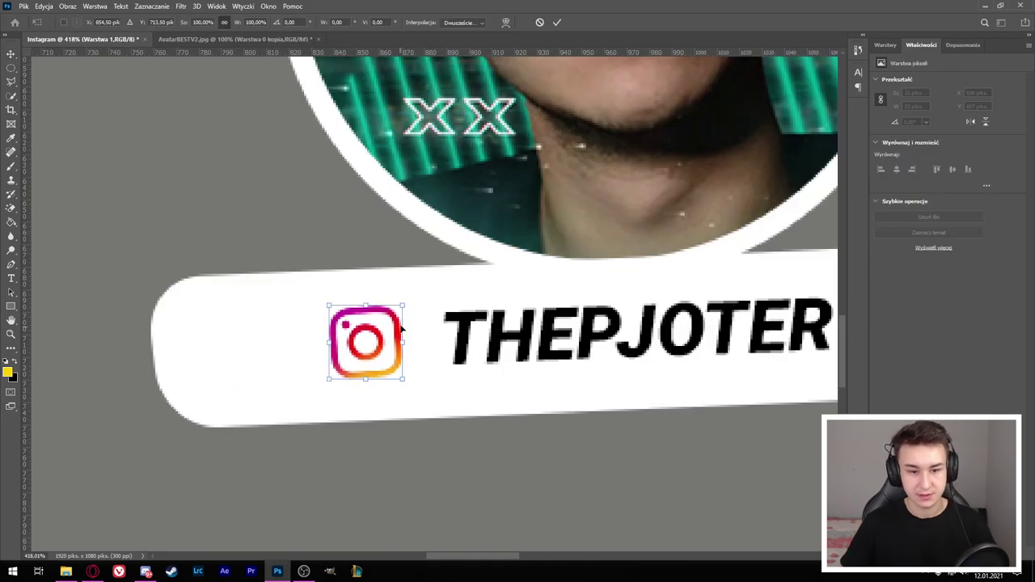
pyautogui.moveTo(405, 306); pyautogui.dragTo(400, 279)
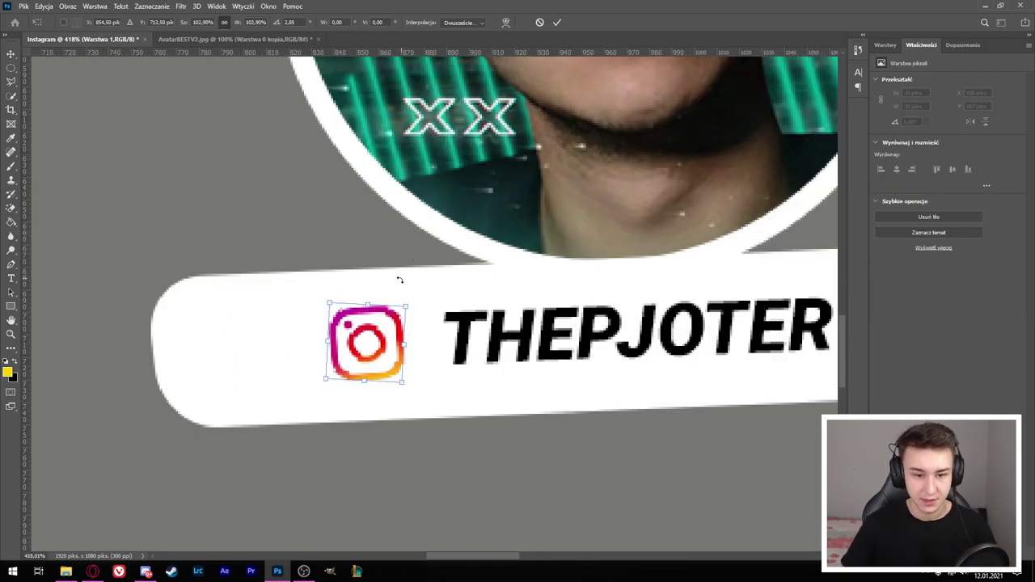
pyautogui.moveTo(367, 340); pyautogui.dragTo(260, 343)
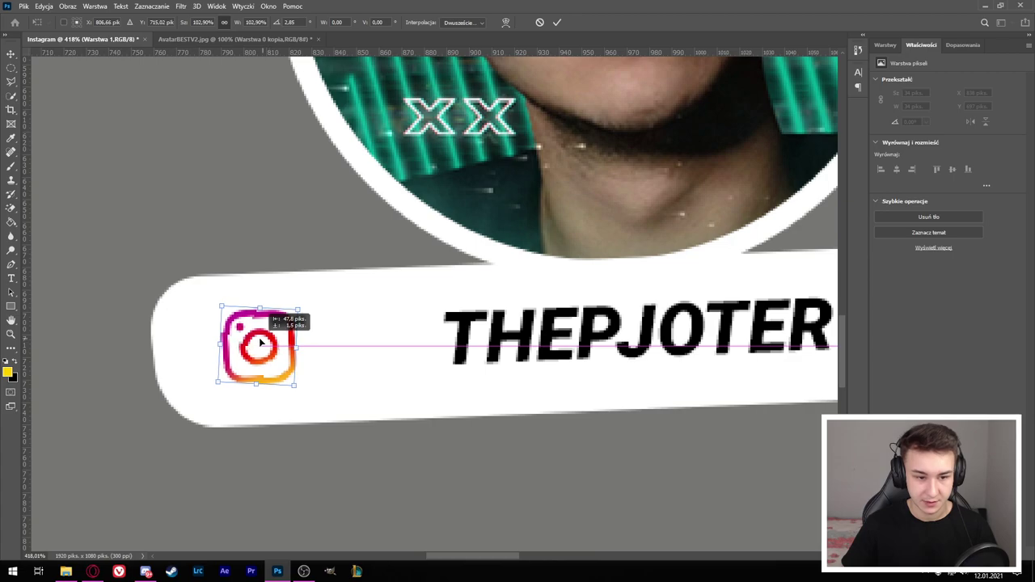
pyautogui.moveTo(289, 282); pyautogui.dragTo(417, 362)
pyautogui.scroll(-5, 300, 267)
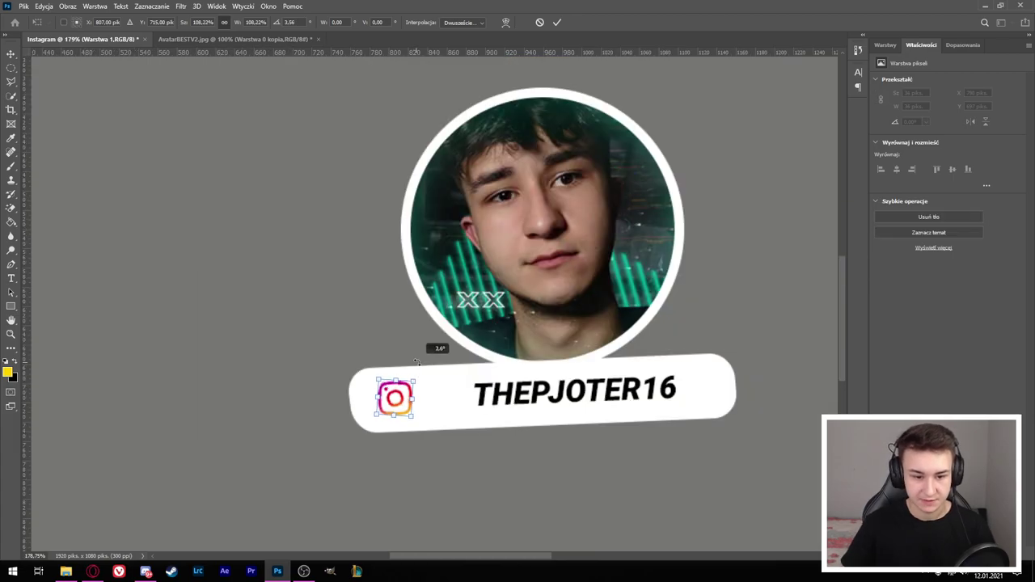
pyautogui.press('Return')
# - Skew the logo's perspective to match the angled banner
pyautogui.hotkey('ctrl', 't')
pyautogui.rightClick(390, 391)
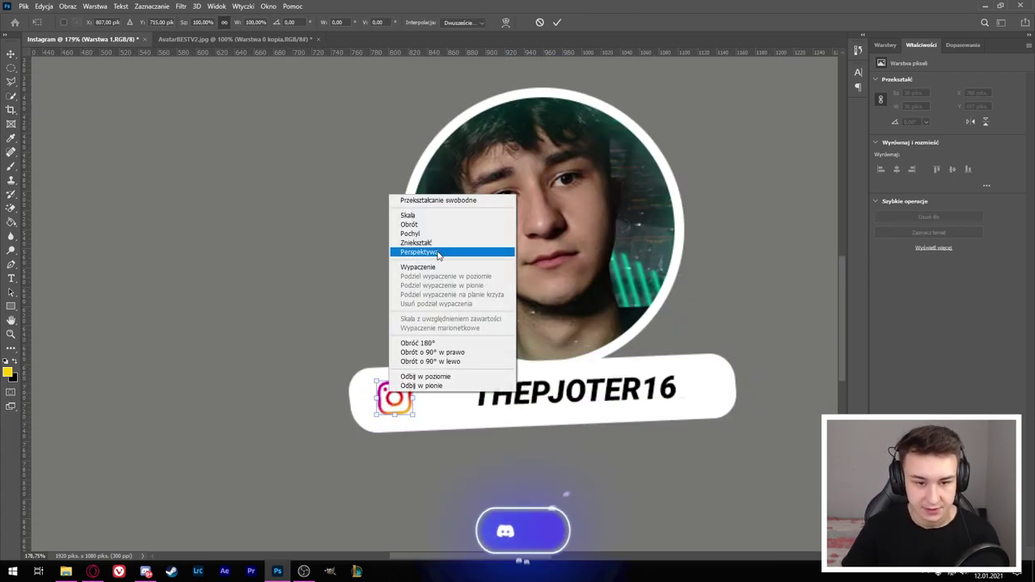
pyautogui.click(438, 253)
pyautogui.moveTo(413, 414); pyautogui.dragTo(417, 418)
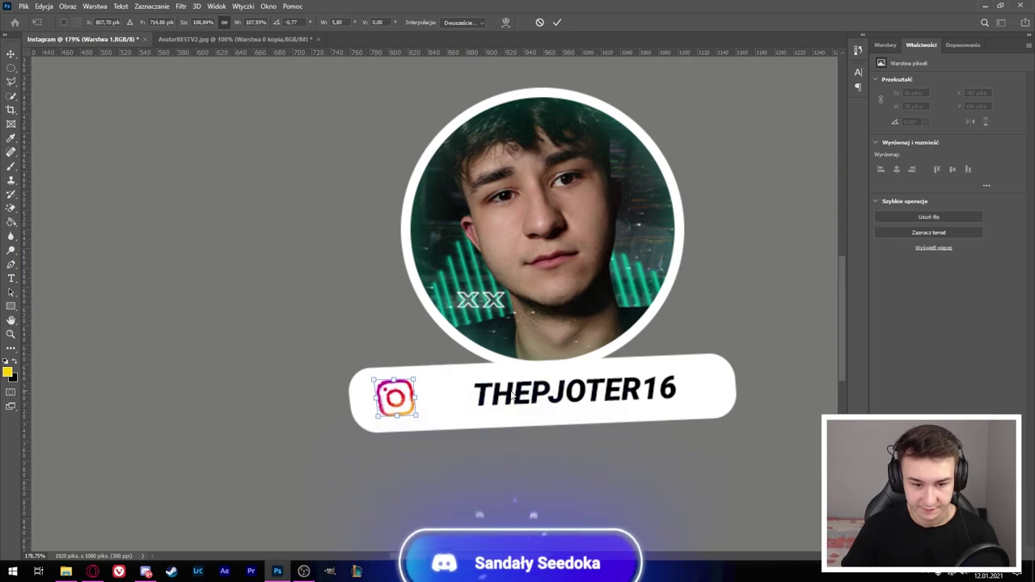
pyautogui.press('Return')
# - Select the username text for transforming and bring up the Layers panel
pyautogui.click(607, 393)
pyautogui.hotkey('ctrl', 't')
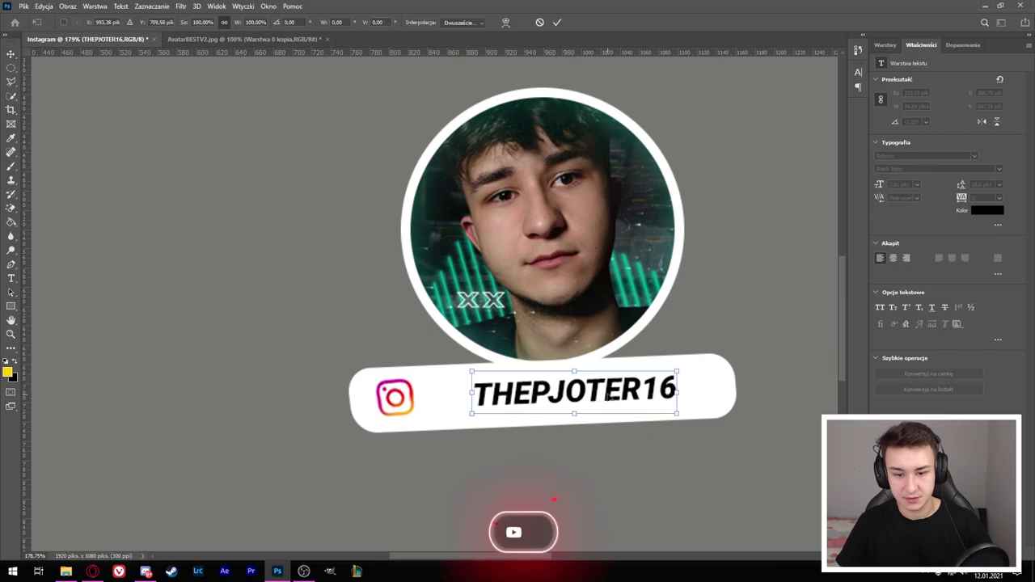
pyautogui.rightClick(606, 393)
pyautogui.click(884, 44)
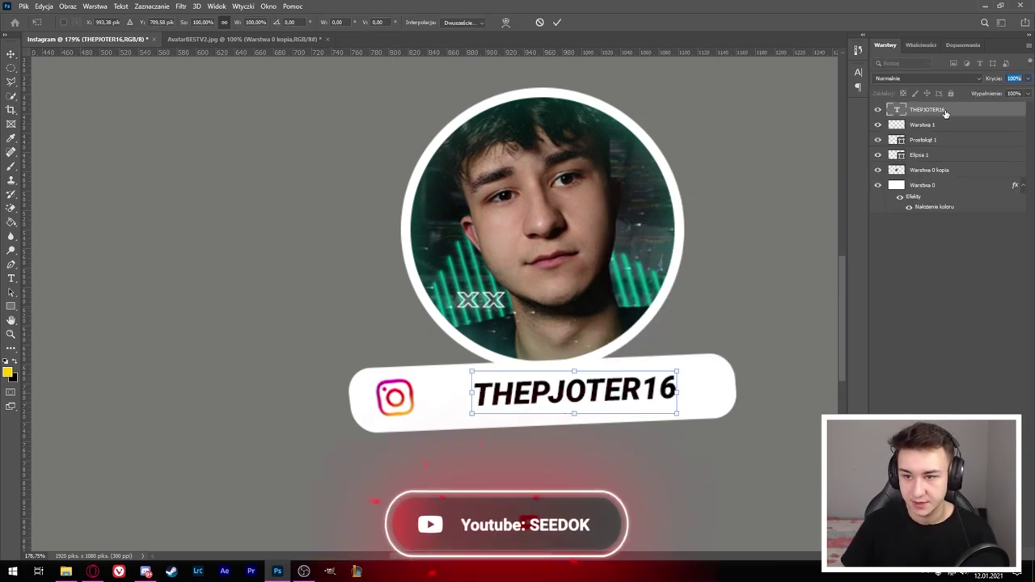
# - Rasterize the username text layer
pyautogui.rightClick(947, 108)
pyautogui.click(840, 242)
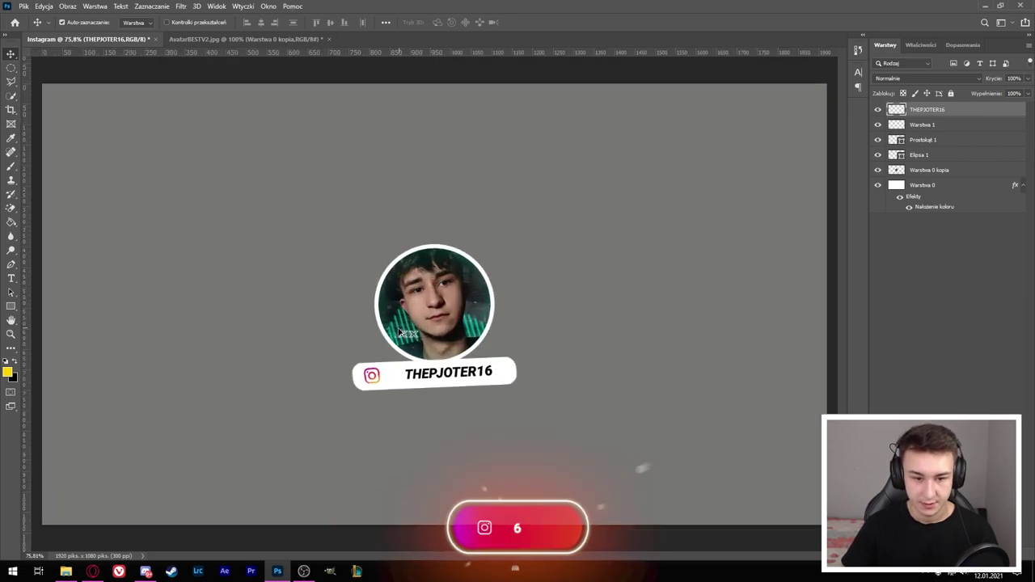
pyautogui.scroll(5, 401, 332)
# - Nudge the username text slightly into place on the white bar
pyautogui.moveTo(485, 390); pyautogui.dragTo(467, 395)
pyautogui.scroll(-4, 570, 407)
pyautogui.scroll(1, 575, 405)
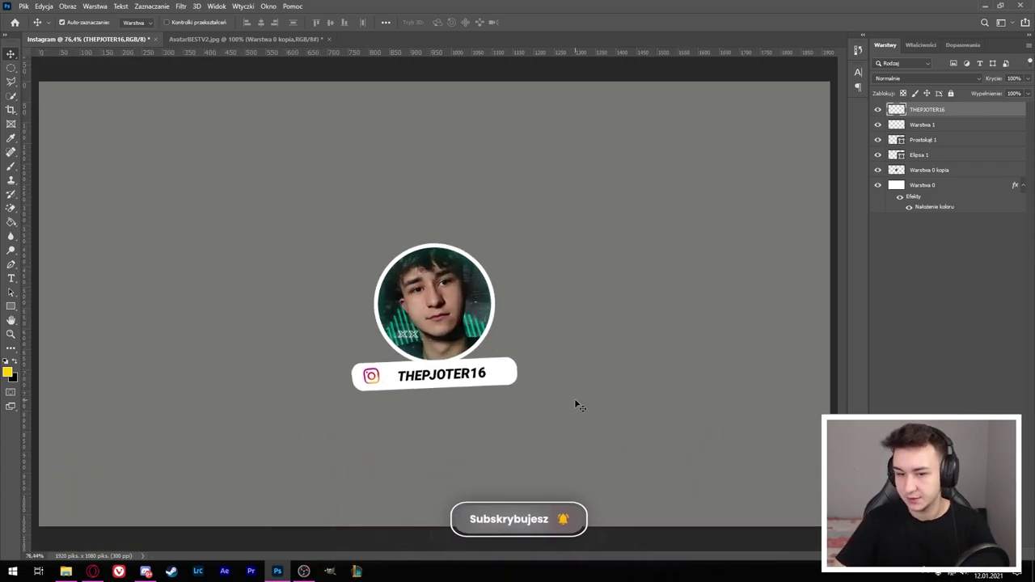
pyautogui.scroll(-1, 577, 404)
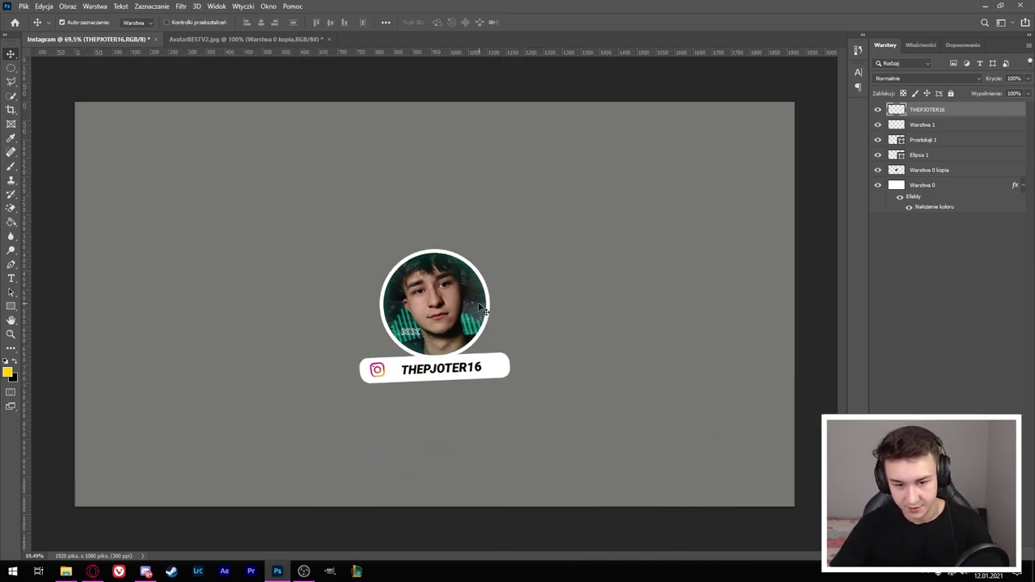
# - Hide the grey Warstwa 0 layer and save locally as InstagramPoradnik.psd
pyautogui.click(878, 185)
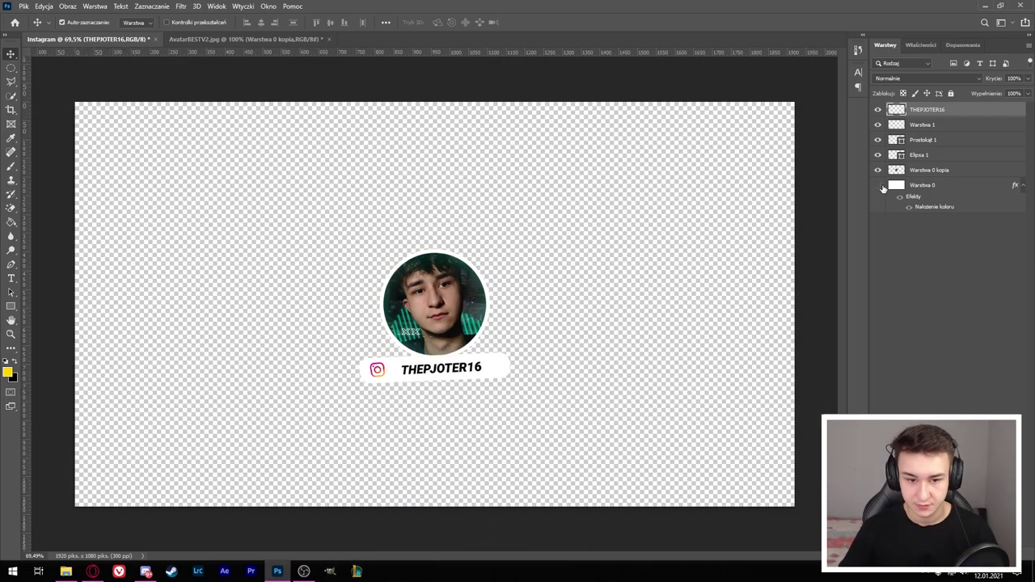
pyautogui.click(918, 185)
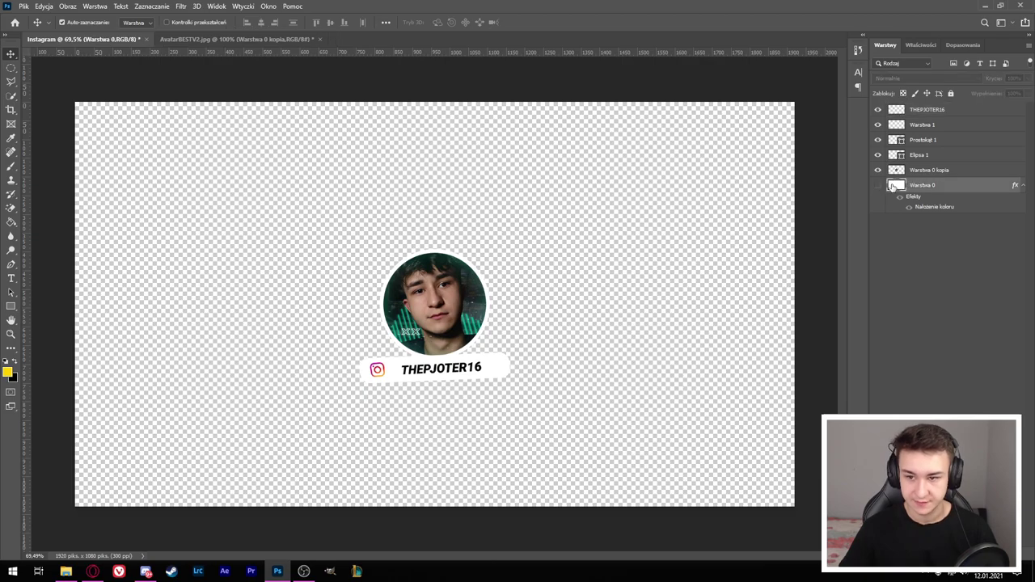
pyautogui.click(23, 6)
pyautogui.click(54, 137)
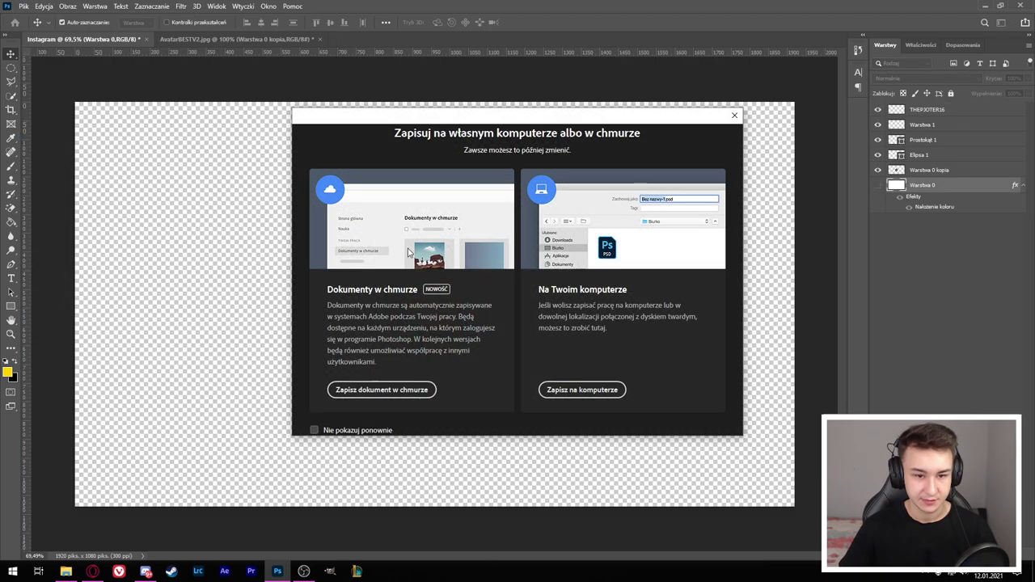
pyautogui.click(586, 389)
pyautogui.click(129, 236)
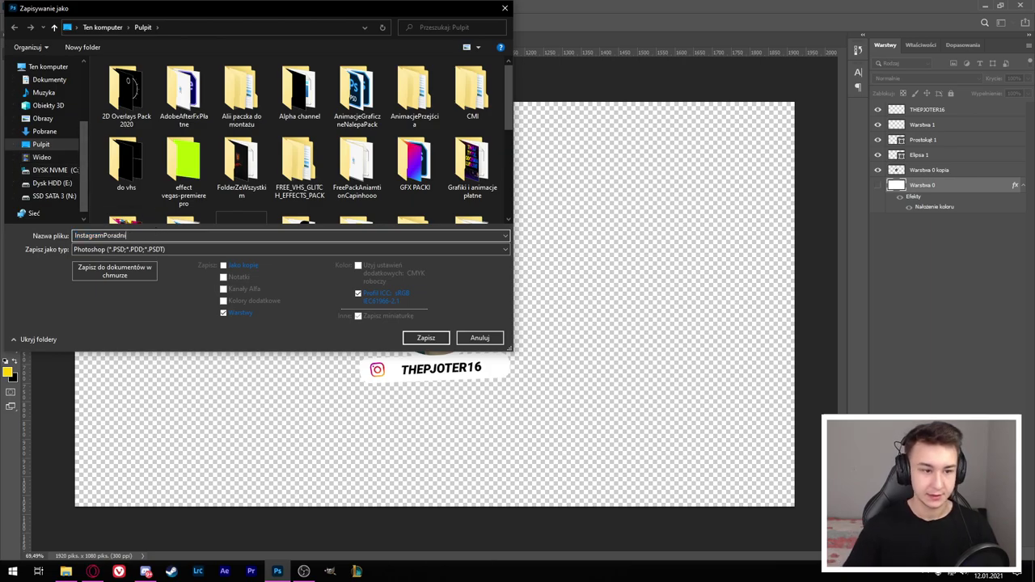
pyautogui.write('k')
pyautogui.click(426, 338)
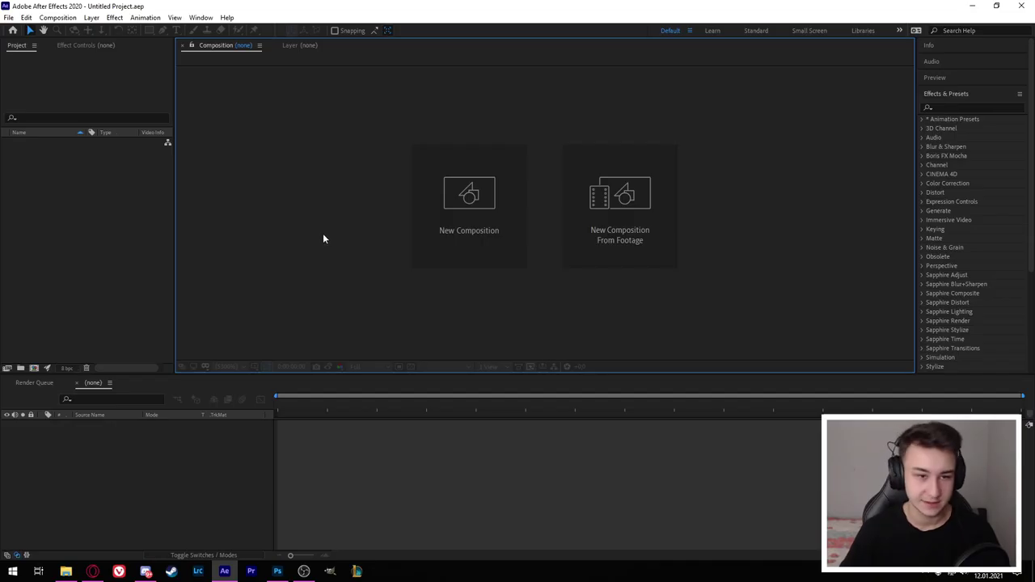
# - Create a 1920×1080, 60 fps composition named InstagramAnimacja, then minimize After Effects
pyautogui.click(442, 202)
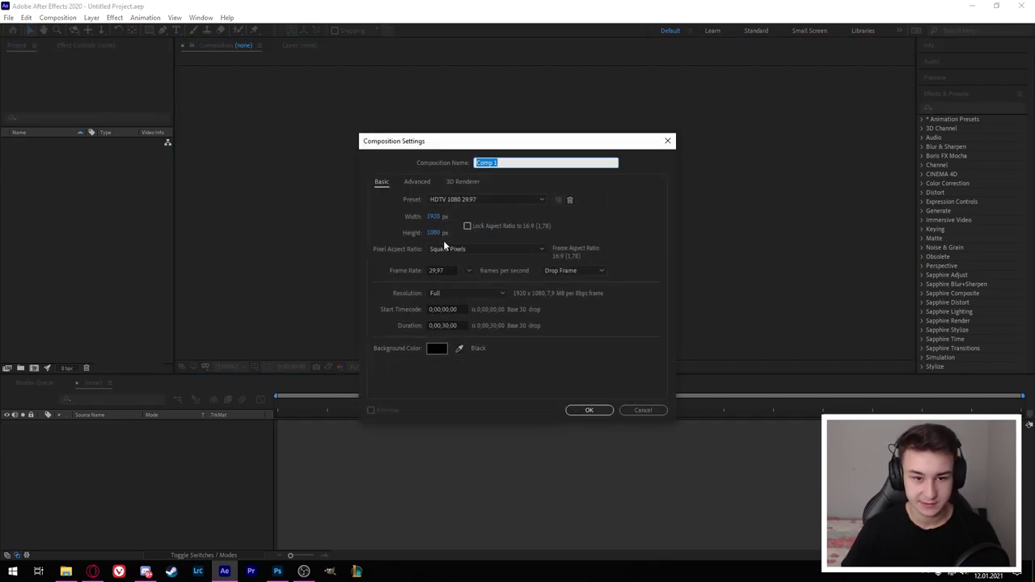
pyautogui.click(468, 270)
pyautogui.click(483, 406)
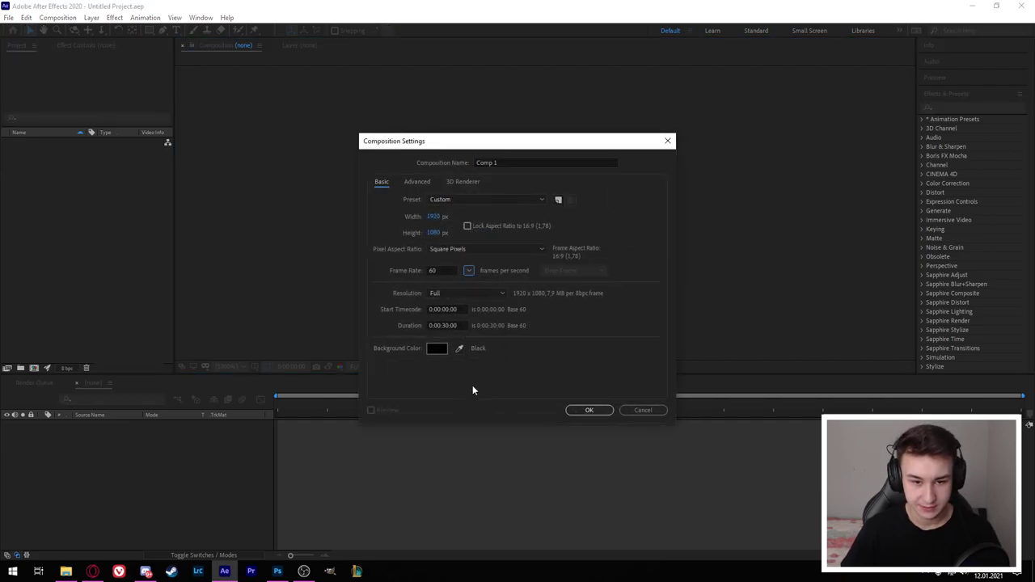
pyautogui.click(511, 163)
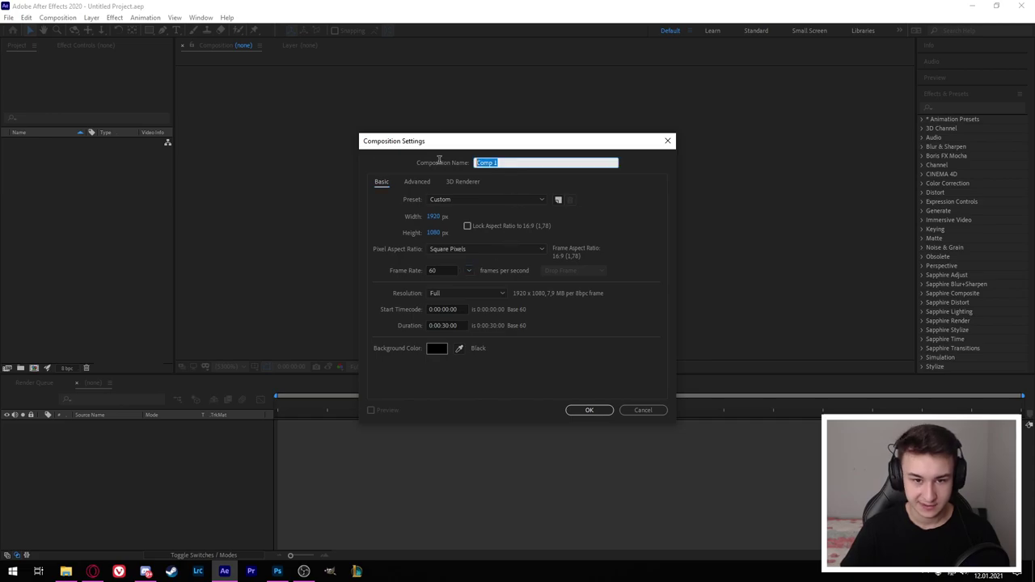
pyautogui.press('BackSpace')
pyautogui.write('Instagr')
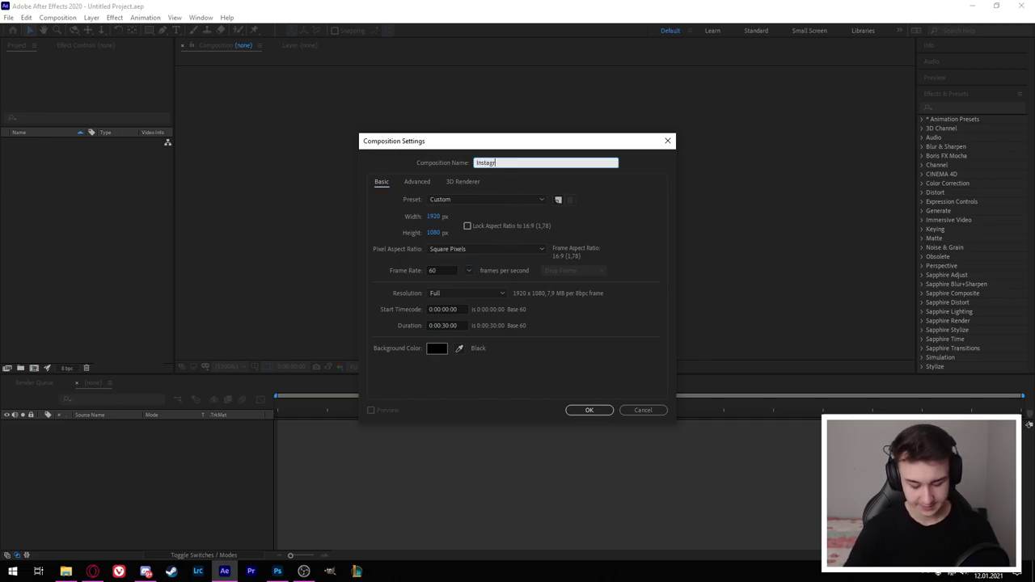
pyautogui.write('amAnimacja')
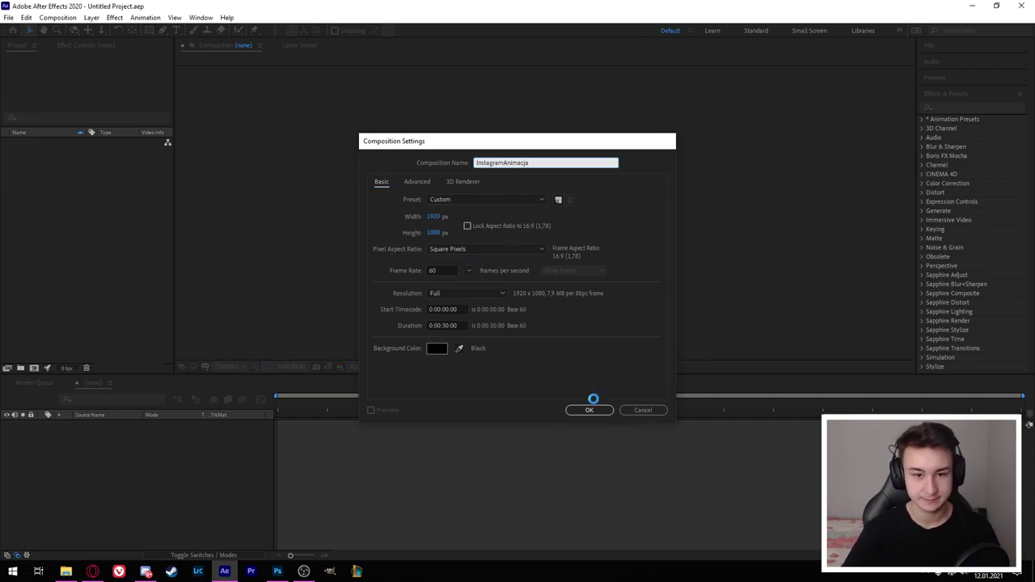
pyautogui.click(590, 408)
pyautogui.click(962, 6)
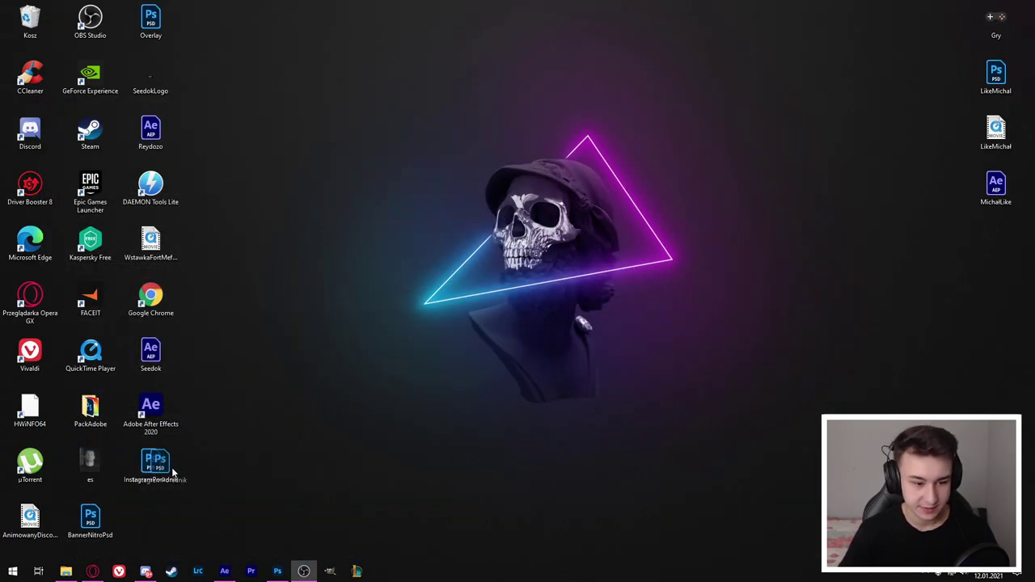
# - Drag InstagramPoradnik.psd into After Effects and import it as a layered composition
pyautogui.moveTo(169, 471)
pyautogui.mouseDown()
pyautogui.moveTo(220, 574)
pyautogui.moveTo(409, 261)
pyautogui.mouseUp()
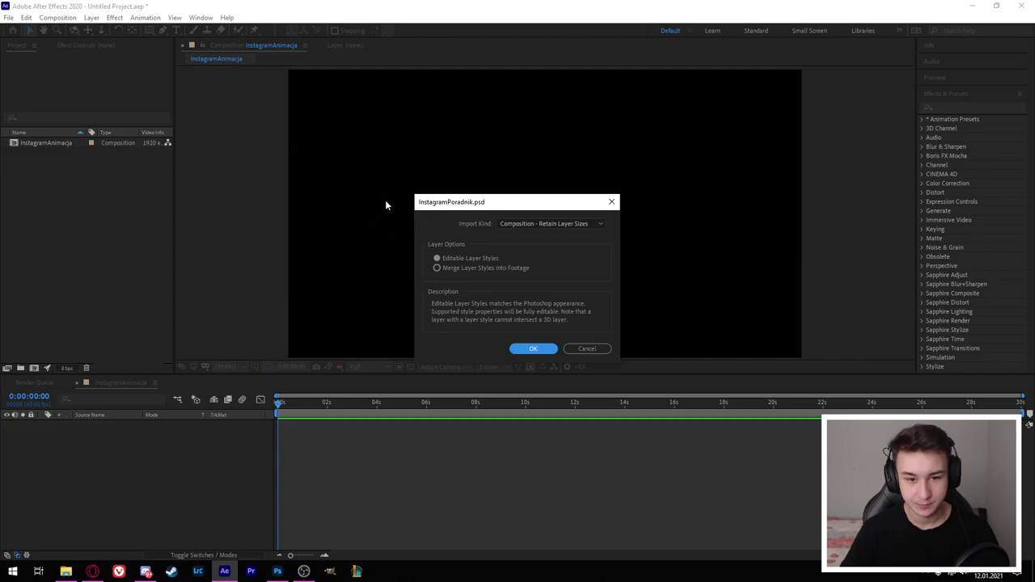
pyautogui.click(536, 349)
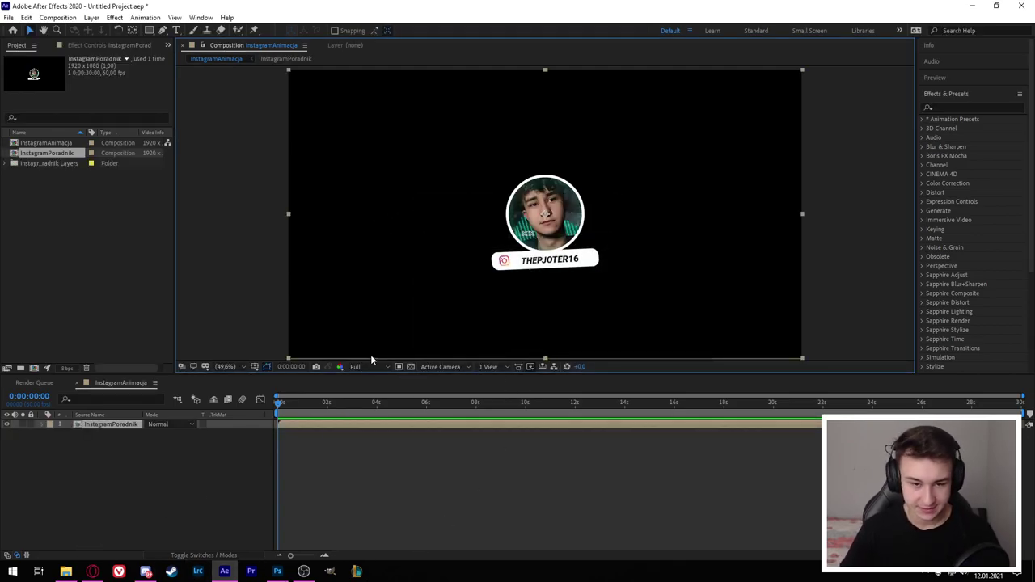
# - Open the InstagramPoradnik composition and check the Warstwa 0 background layer
pyautogui.doubleClick(115, 426)
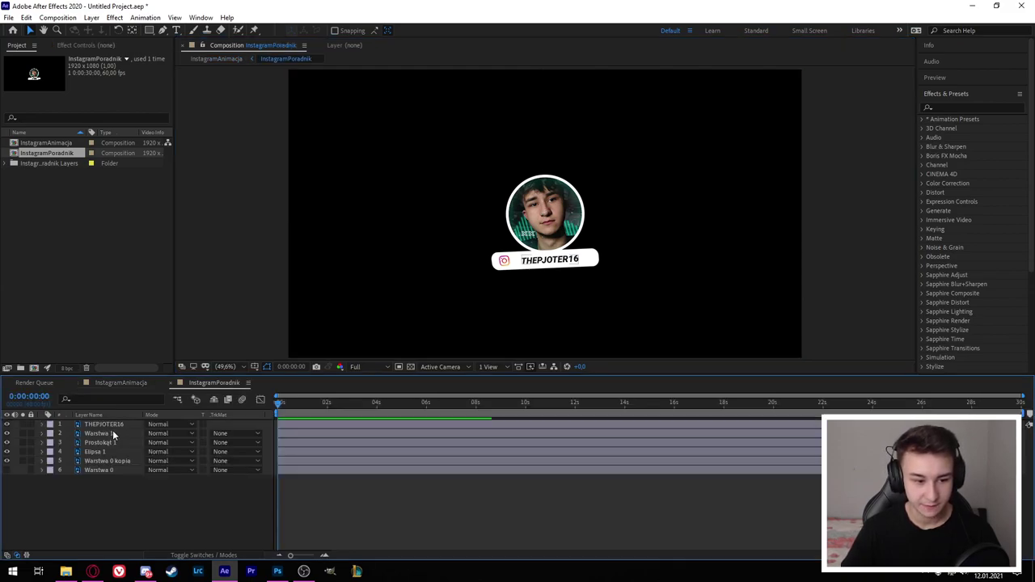
pyautogui.click(6, 470)
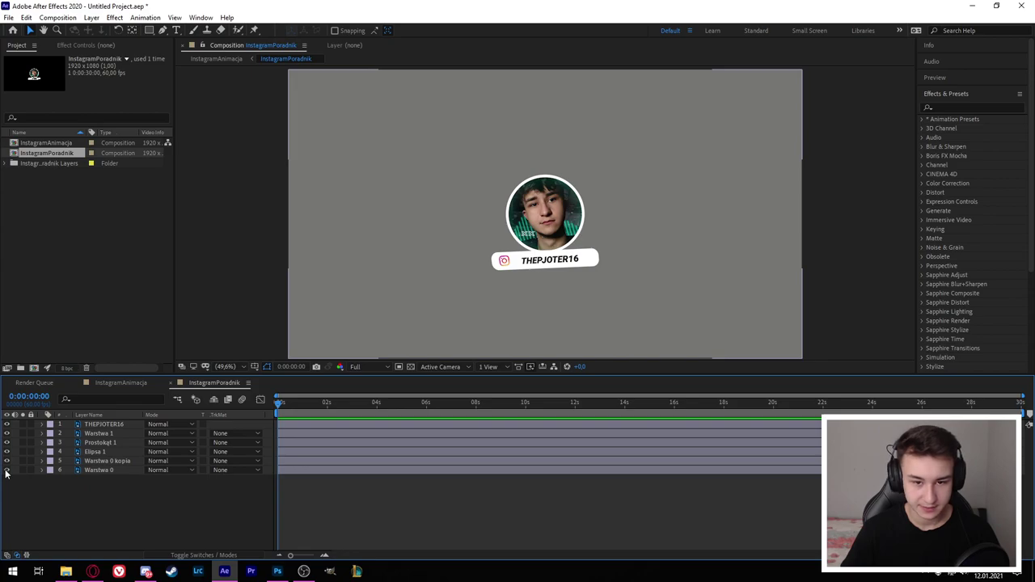
pyautogui.click(6, 470)
pyautogui.click(85, 471)
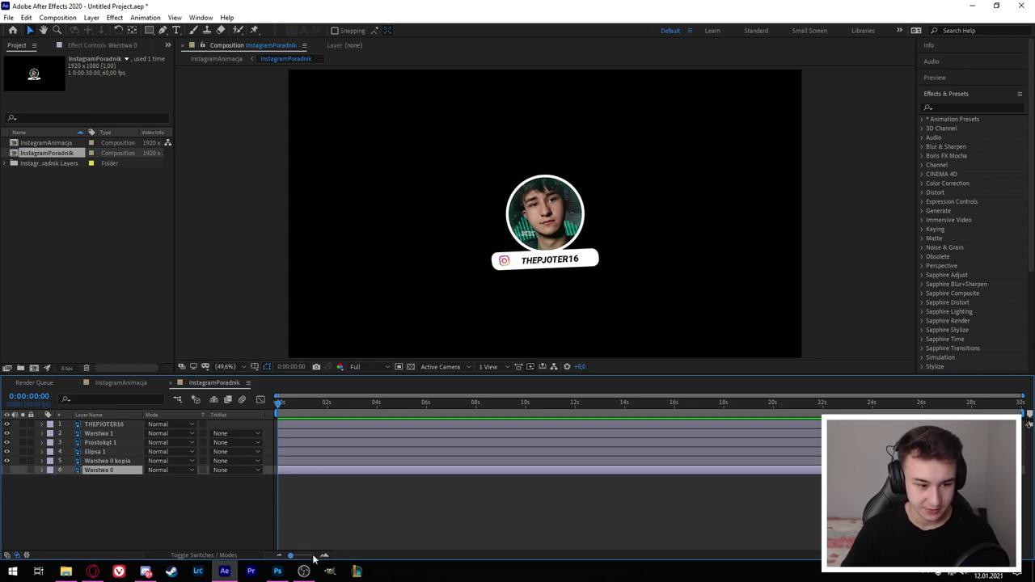
pyautogui.moveTo(102, 484)
pyautogui.mouseDown()
pyautogui.moveTo(89, 485)
pyautogui.moveTo(93, 473)
pyautogui.mouseUp()
# - Rename the Warstwa 0 kopia layer to Avatar and Warstwa 1 to Ig
pyautogui.click(101, 462)
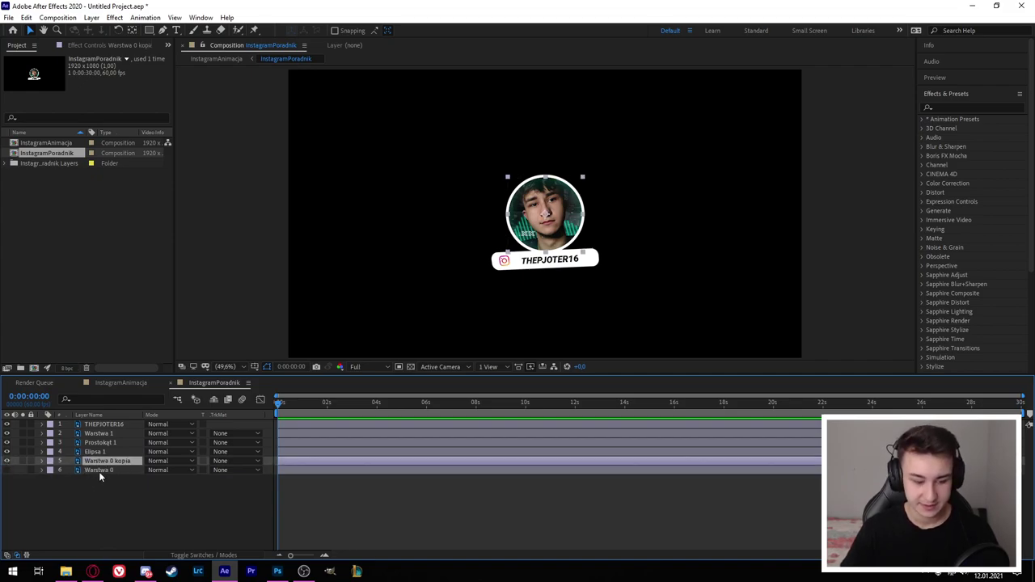
pyautogui.press('Return')
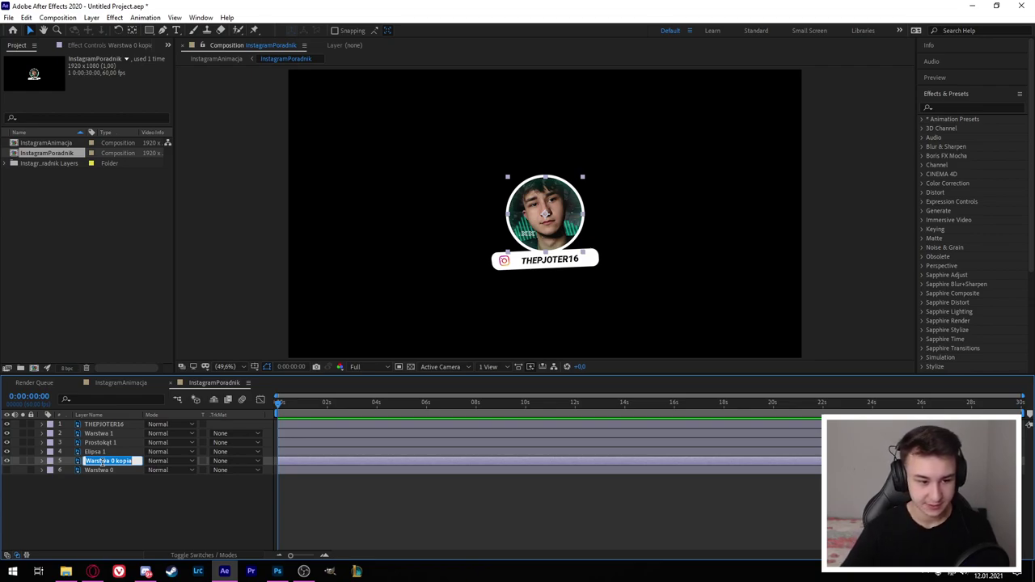
pyautogui.write('Avatar')
pyautogui.press('Return')
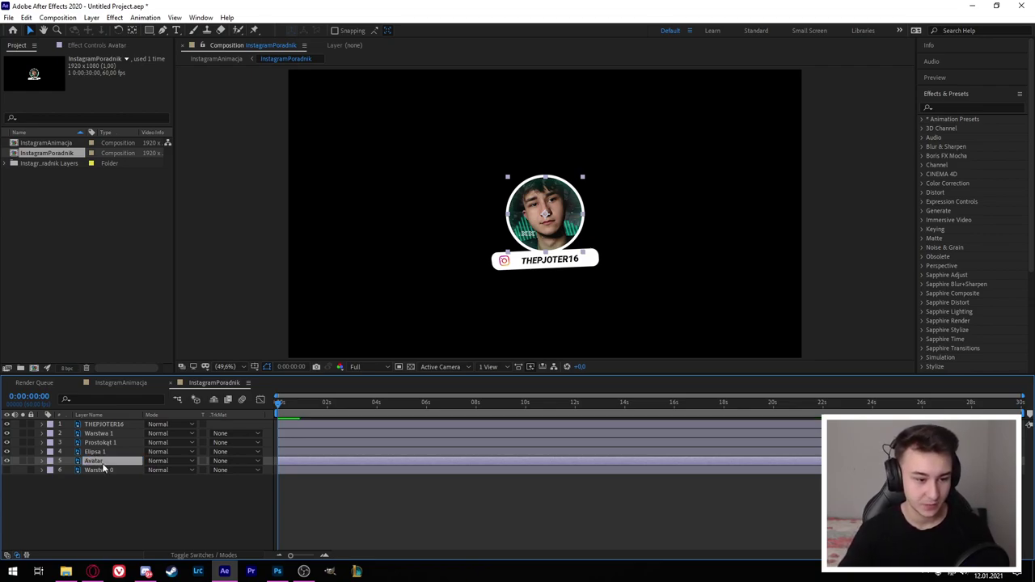
pyautogui.click(95, 434)
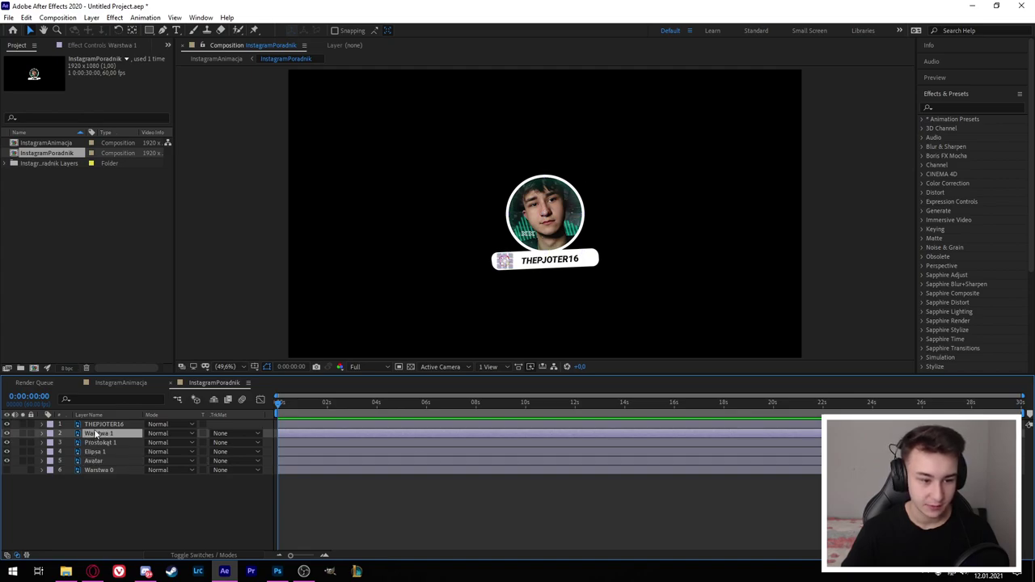
pyautogui.press('Return')
pyautogui.write('Ig')
pyautogui.press('Return')
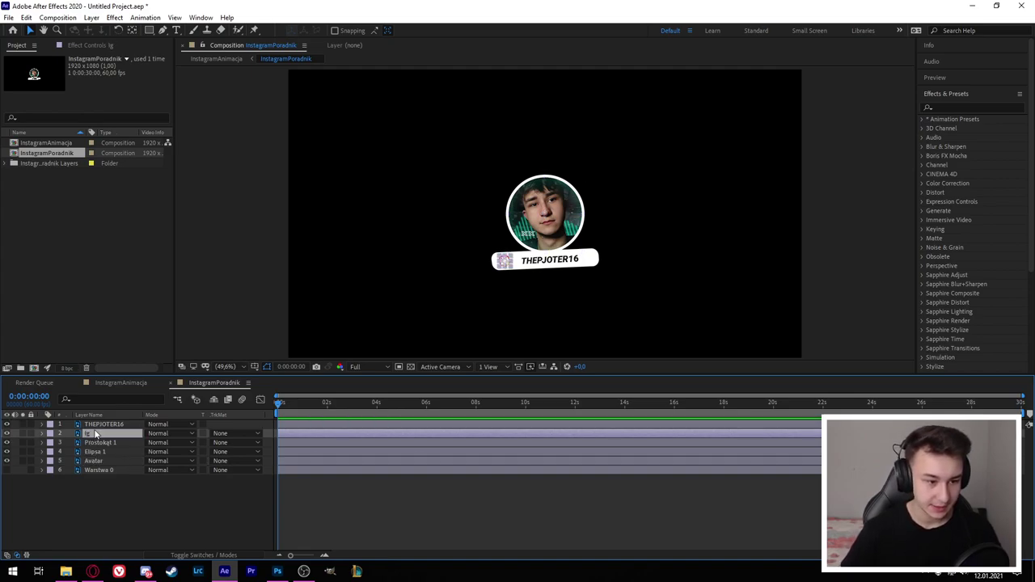
# - Zoom the Composition viewer to 100% magnification on the badge
pyautogui.click(742, 269)
pyautogui.scroll(1, 588, 243)
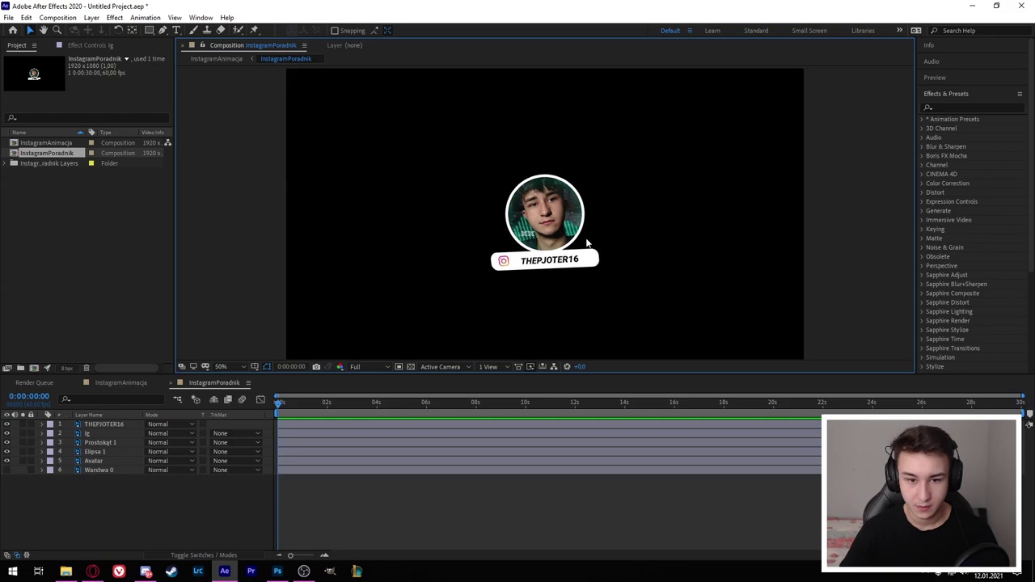
pyautogui.scroll(2, 605, 265)
pyautogui.scroll(-2, 404, 270)
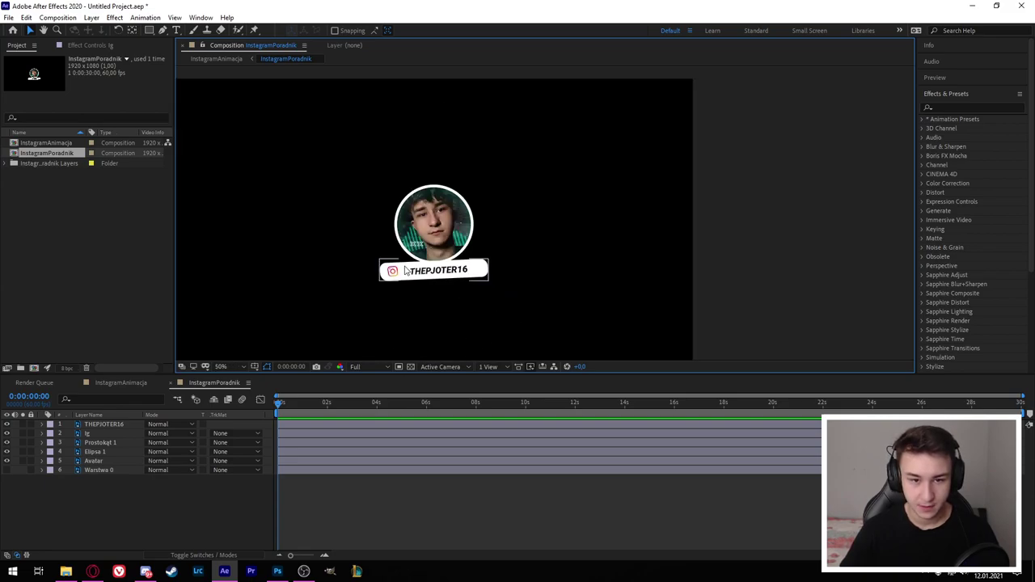
pyautogui.scroll(2, 404, 270)
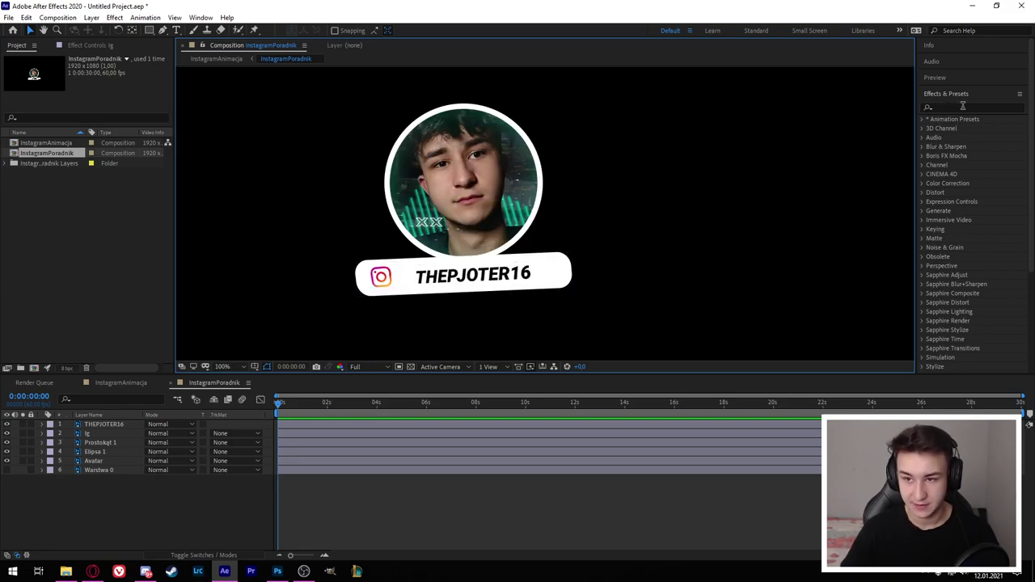
# - Find Turbulent Displace by searching 'turbu' and apply it to the Elipsa 1 ring
pyautogui.click(962, 106)
pyautogui.write('turbu')
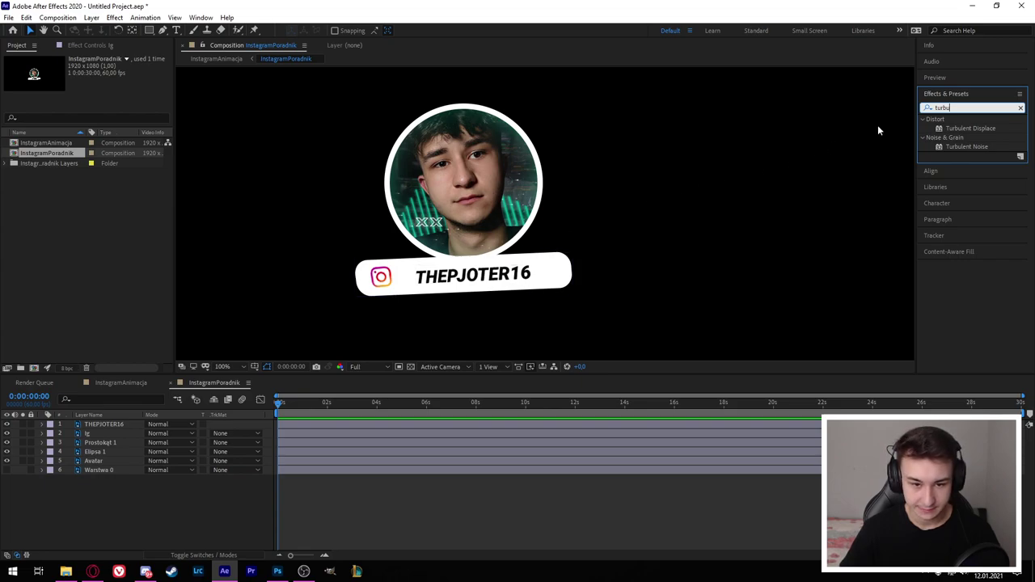
pyautogui.click(976, 129)
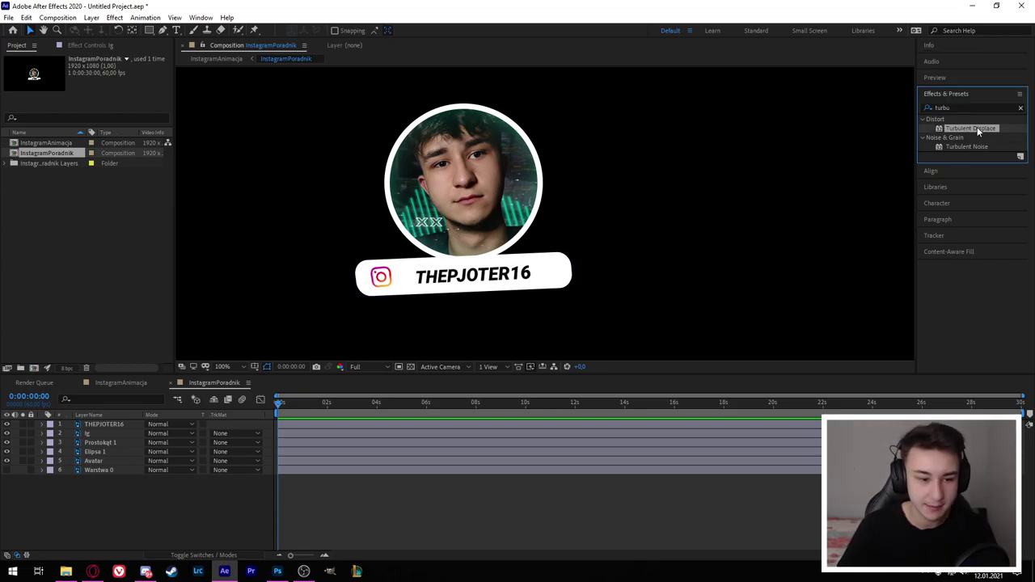
pyautogui.moveTo(977, 132)
pyautogui.mouseDown()
pyautogui.moveTo(81, 445)
pyautogui.moveTo(89, 462)
pyautogui.moveTo(117, 456)
pyautogui.mouseUp()
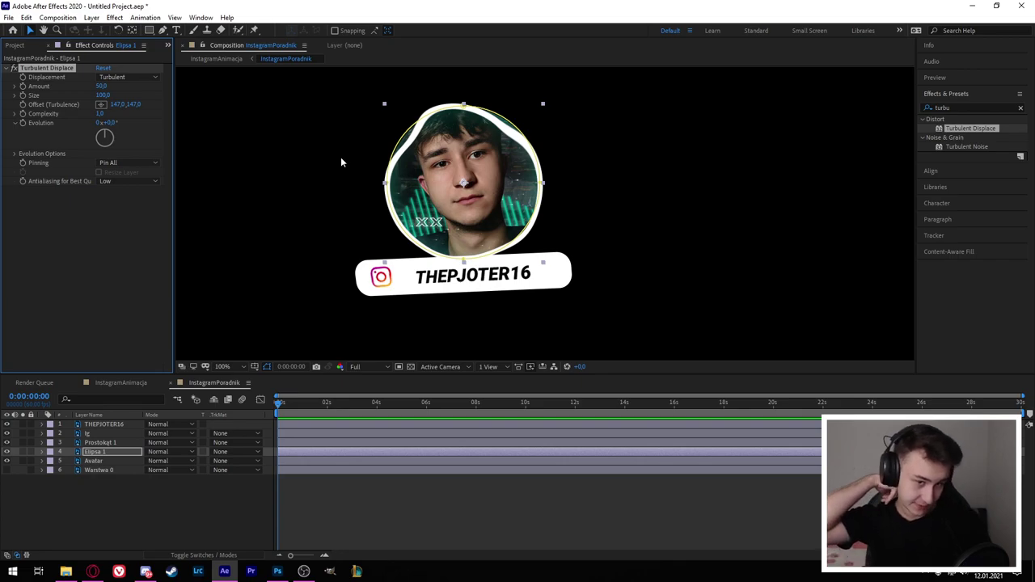
# - Set Turbulent Displace Amount and Size to 15, preview, and expand Evolution Options
pyautogui.click(102, 85)
pyautogui.click(101, 95)
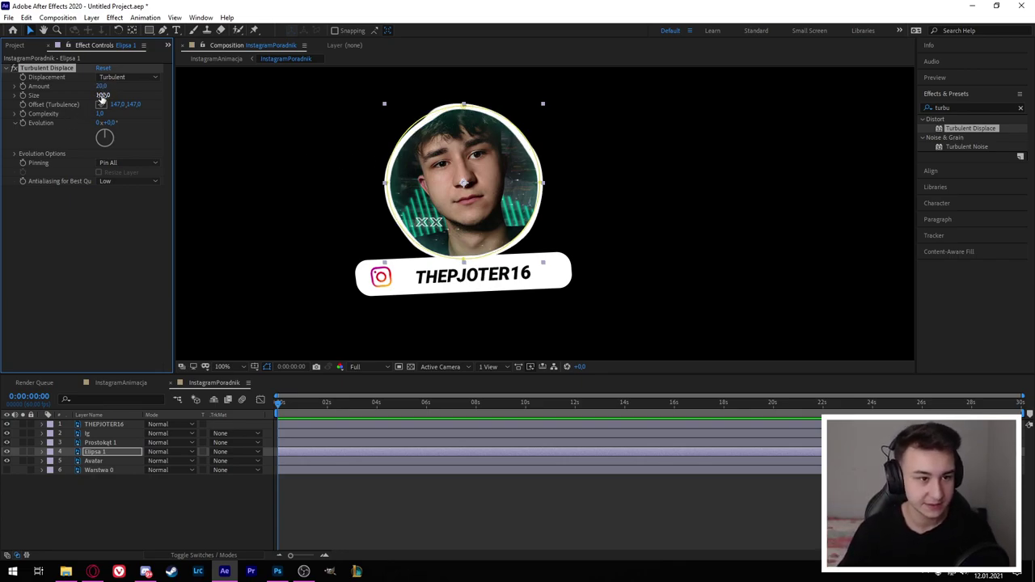
pyautogui.write('25')
pyautogui.press('Return')
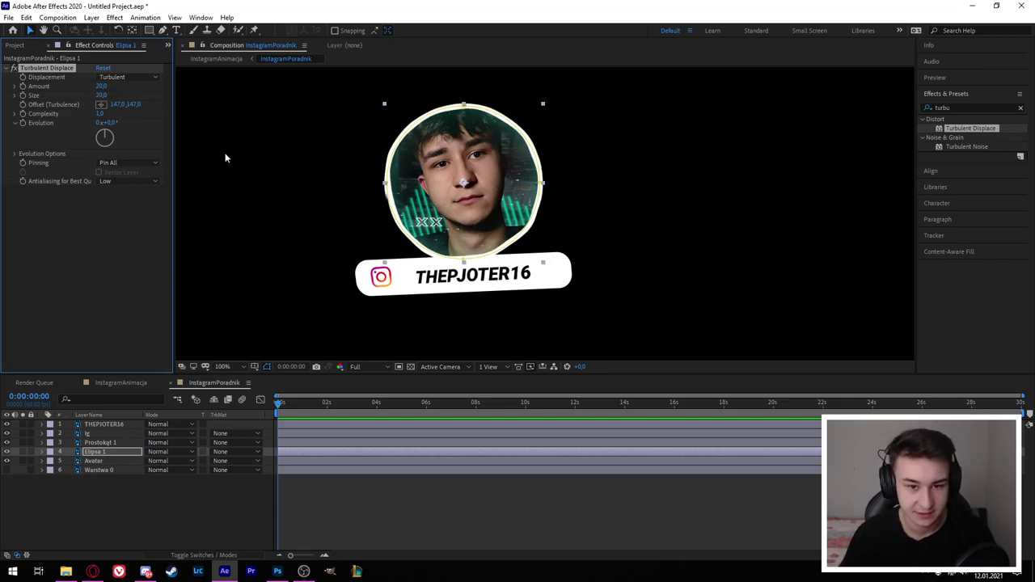
pyautogui.click(102, 96)
pyautogui.write('15')
pyautogui.press('Return')
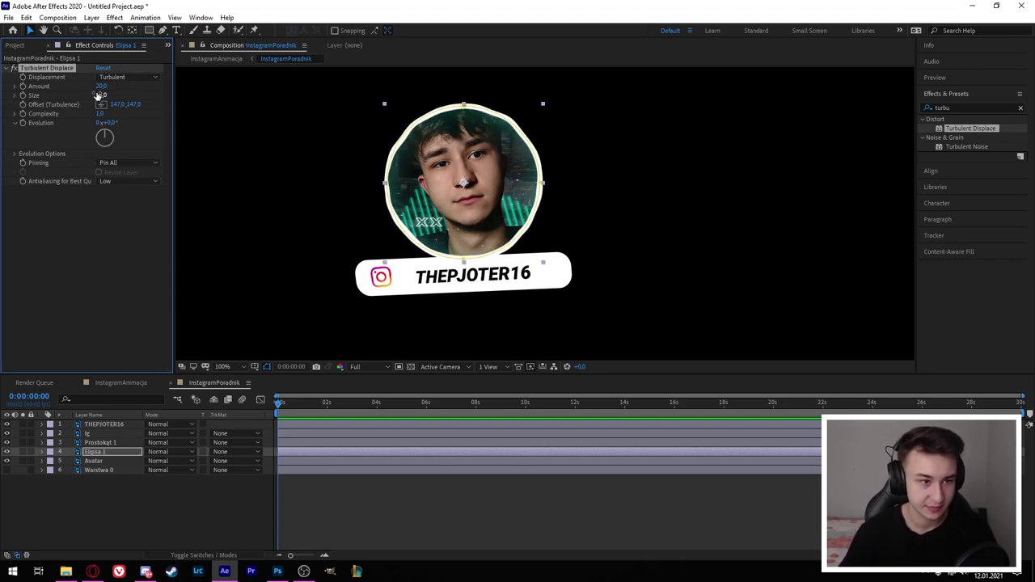
pyautogui.click(102, 85)
pyautogui.write('15')
pyautogui.press('Return')
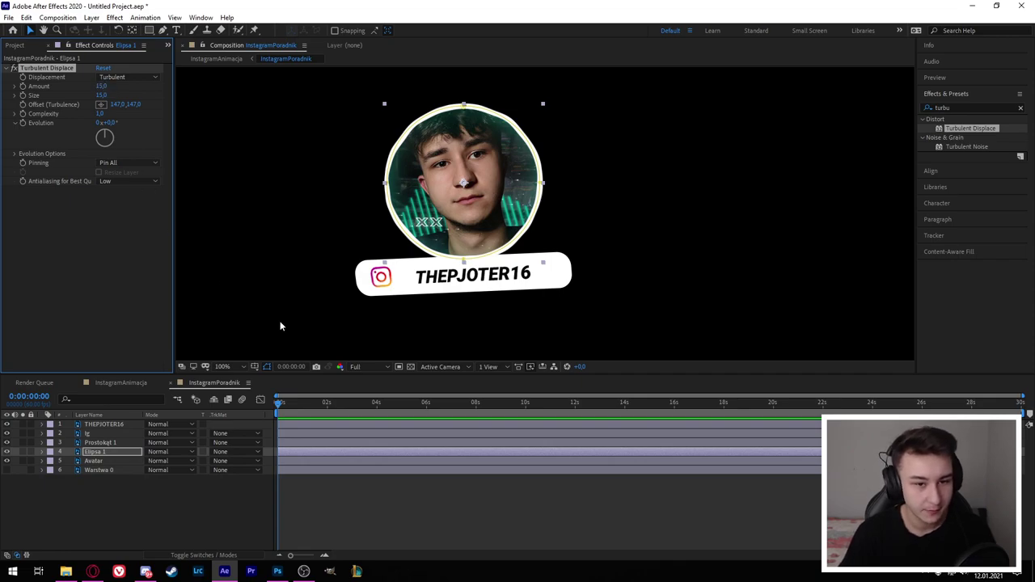
pyautogui.press('space')
pyautogui.press('space')
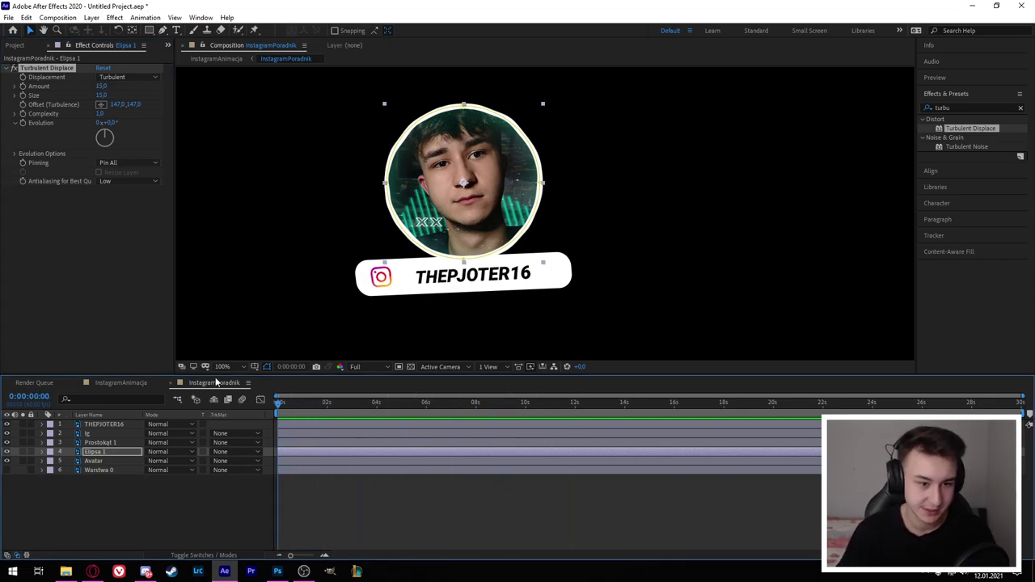
pyautogui.click(15, 154)
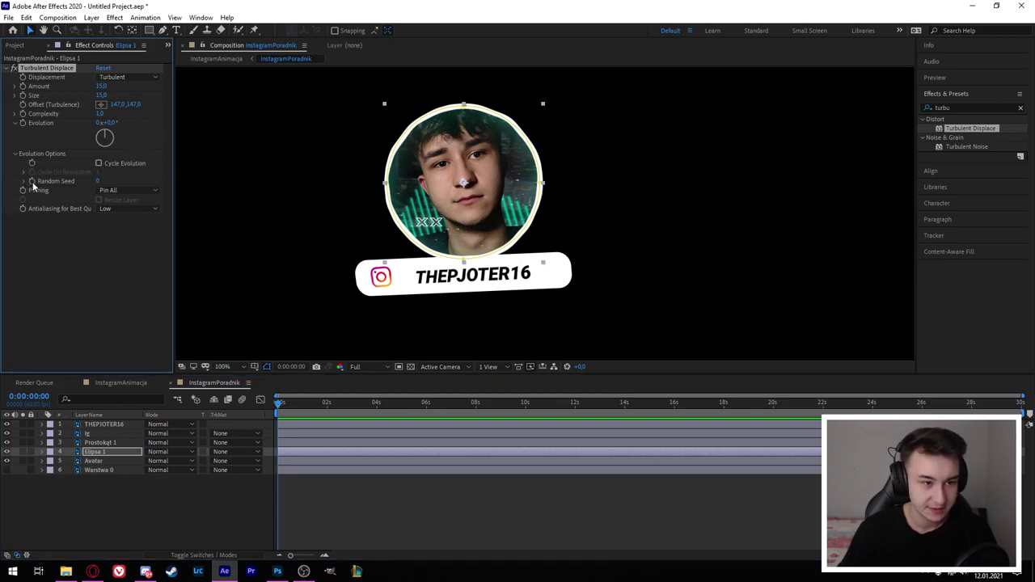
# - Drive the ring's Random Seed with the expression time*7
pyautogui.keyDown('alt'); pyautogui.click(33, 184); pyautogui.keyUp('alt')
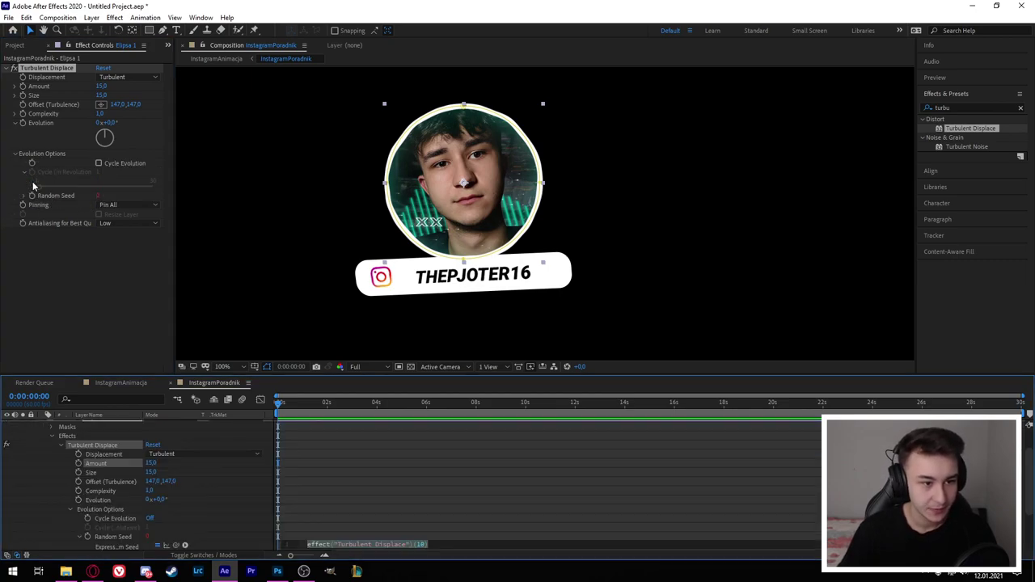
pyautogui.scroll(-3, 412, 526)
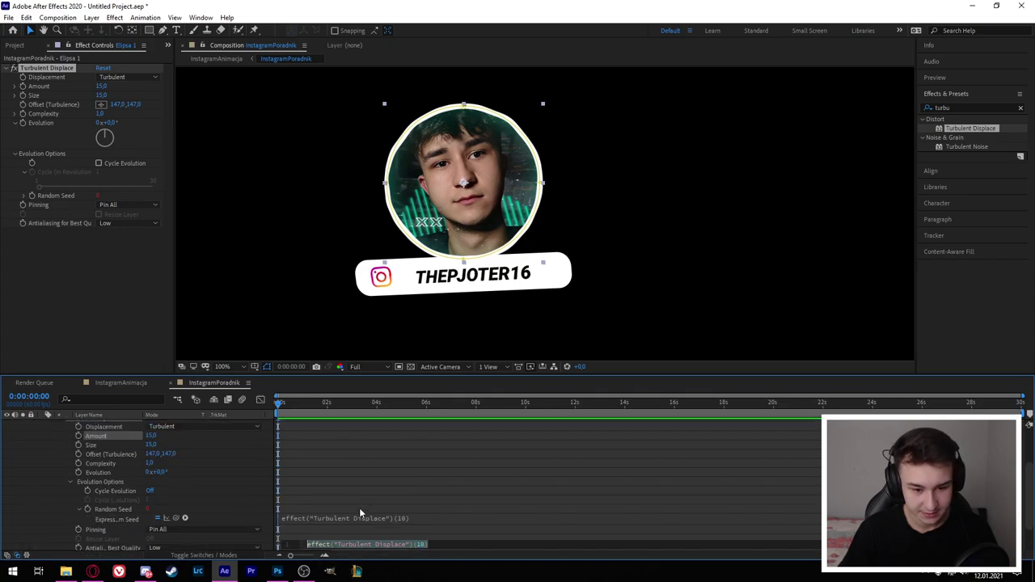
pyautogui.write('ti')
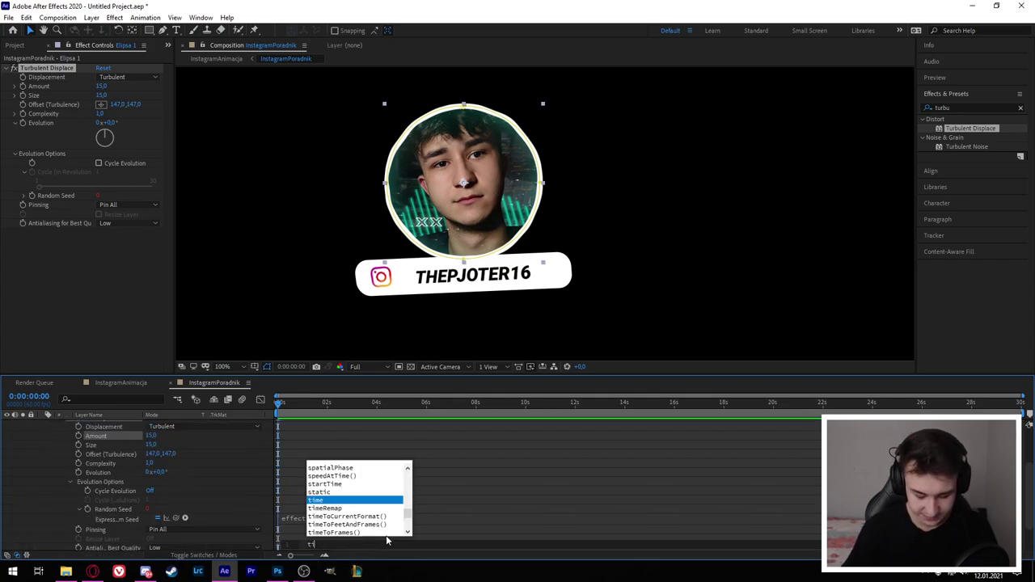
pyautogui.write('me*')
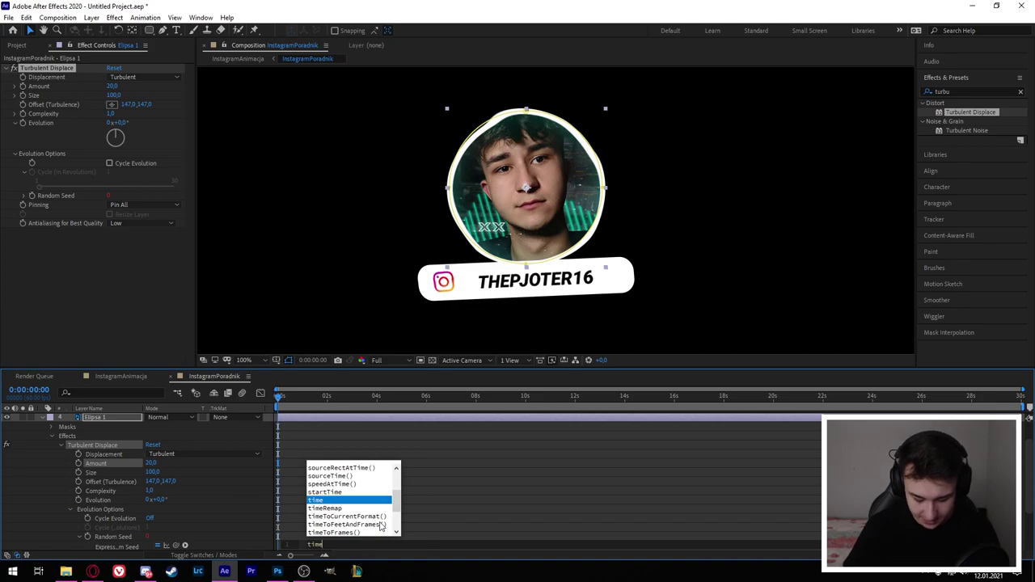
pyautogui.click(444, 341)
pyautogui.click(315, 545)
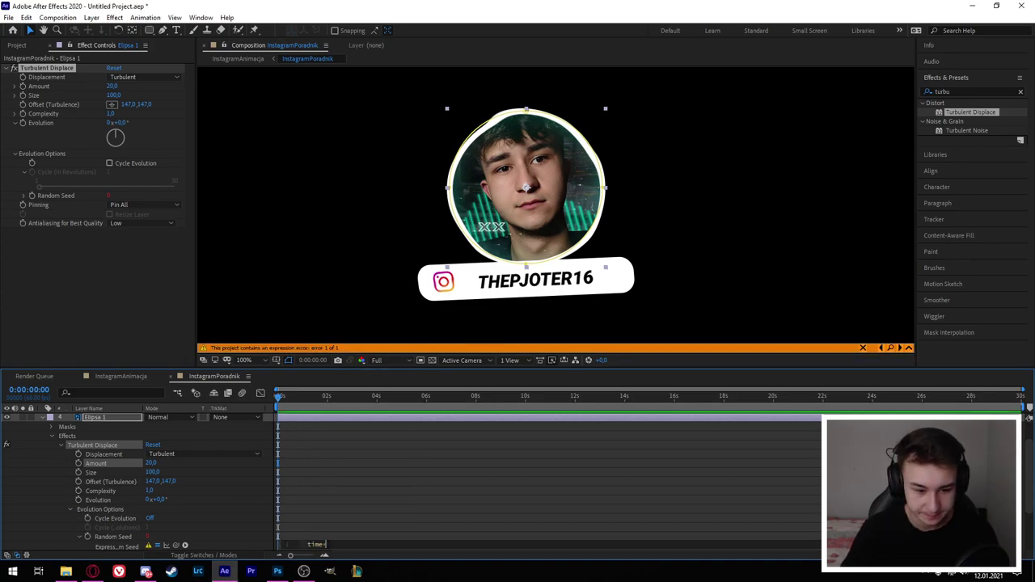
pyautogui.write('7')
pyautogui.click(308, 446)
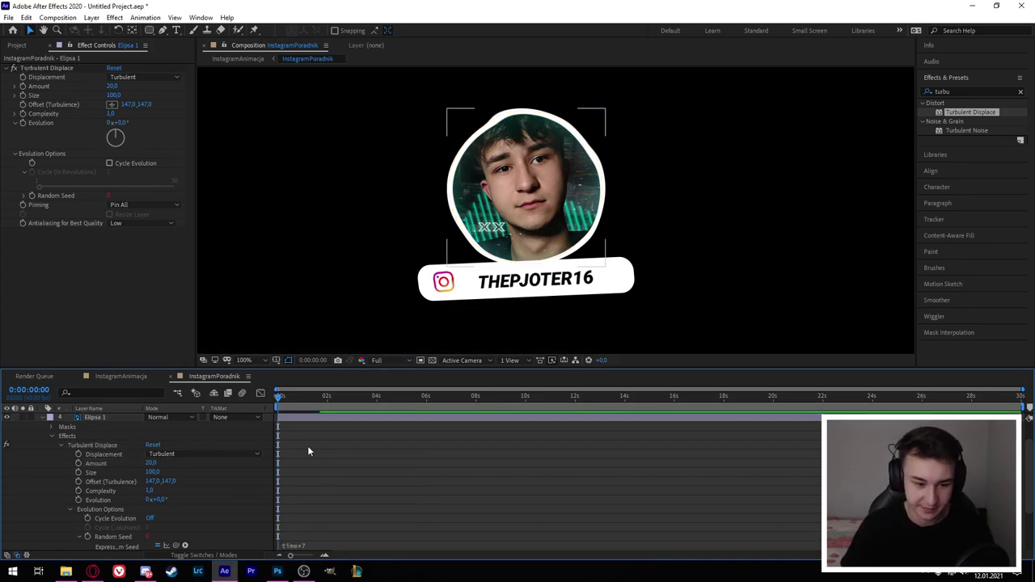
# - Scrub the timeline to check the flicker, then set Size to 20 and preview
pyautogui.moveTo(279, 397); pyautogui.dragTo(308, 403)
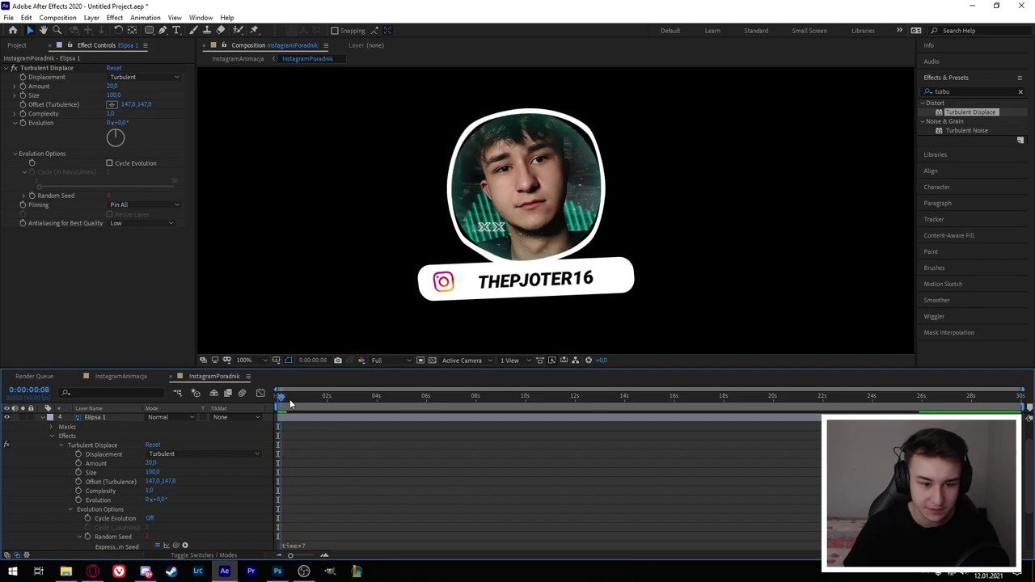
pyautogui.moveTo(307, 402); pyautogui.dragTo(291, 397)
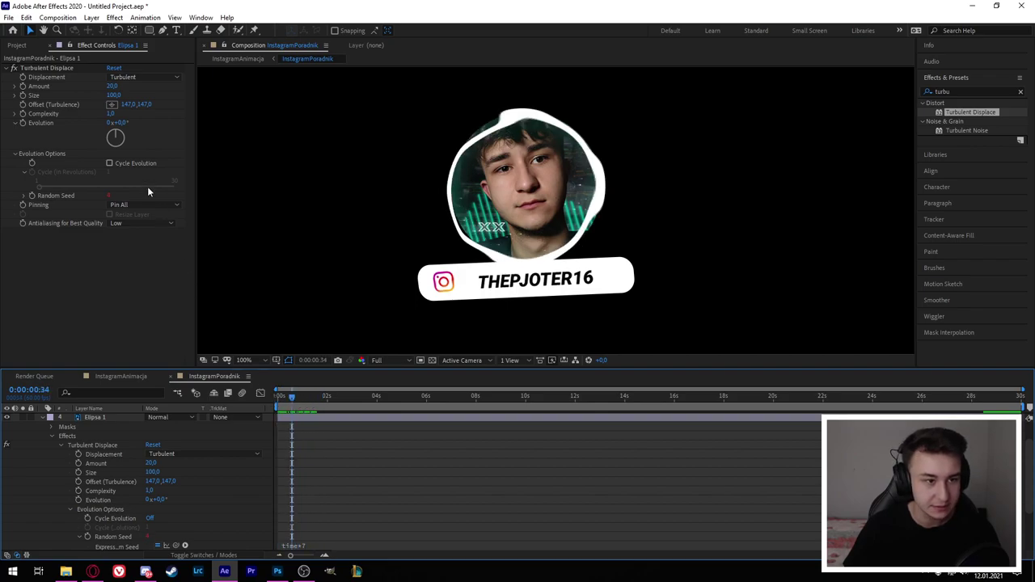
pyautogui.click(114, 95)
pyautogui.write('20')
pyautogui.press('Return')
pyautogui.press('space')
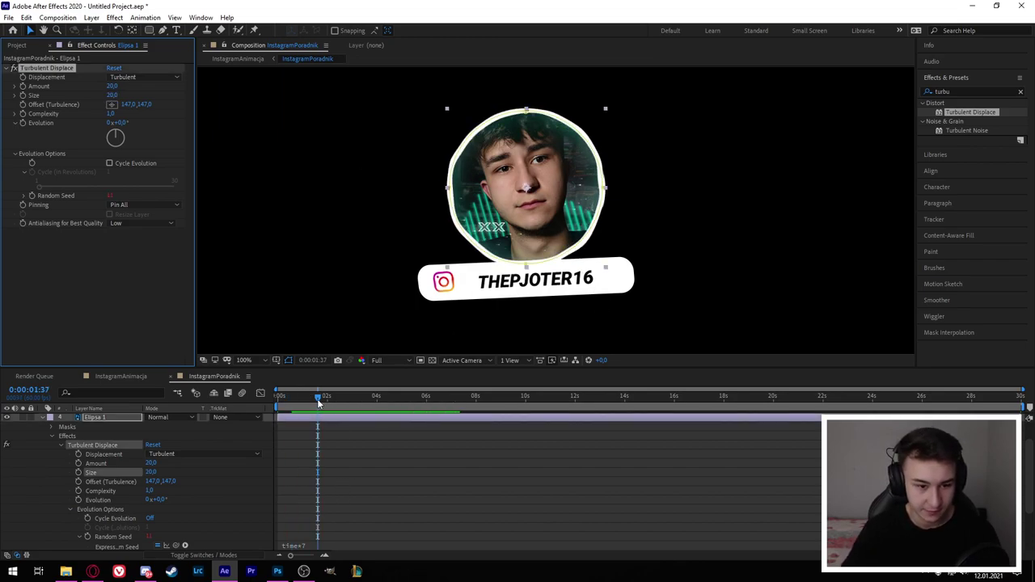
# - Paste the Turbulent Displace effect onto the Prostokąt 1 name bar layer
pyautogui.click(38, 417)
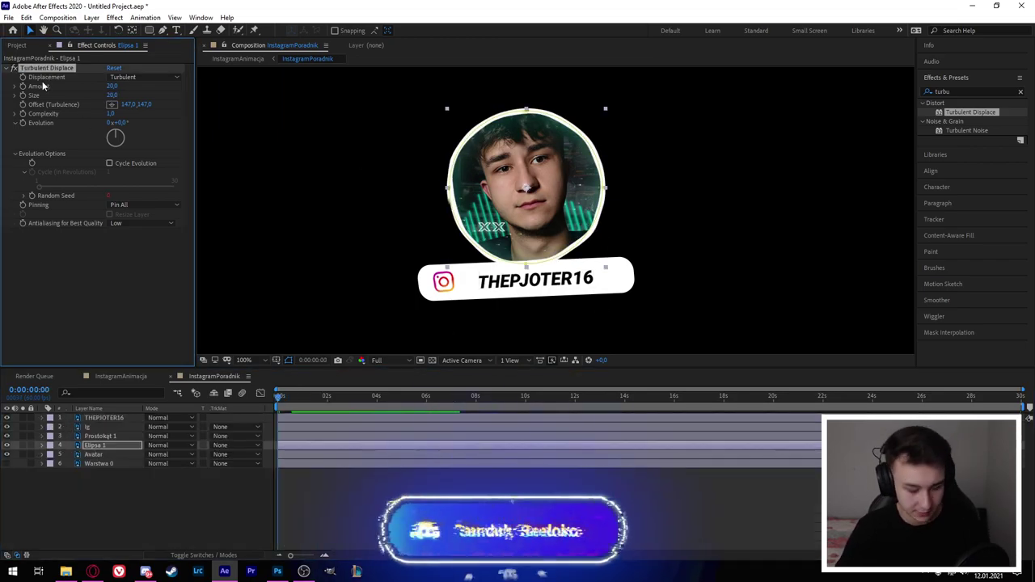
pyautogui.click(95, 454)
pyautogui.click(100, 436)
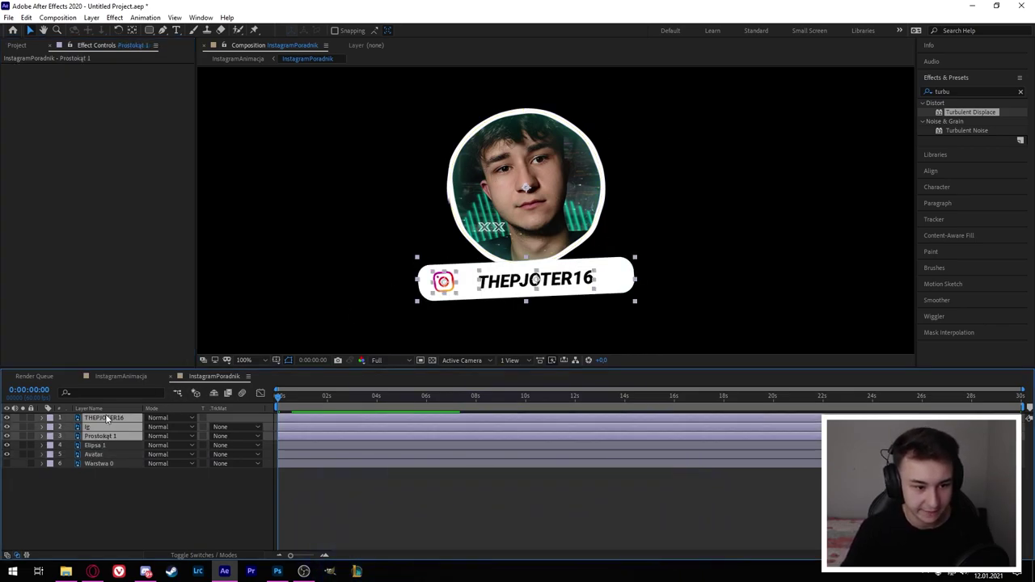
pyautogui.hotkey('ctrl', 'alt', 'shift', 'e')
pyautogui.click(333, 532)
# - Preview the animated badge and add InstagramPoradnik to the Render Queue
pyautogui.press('space')
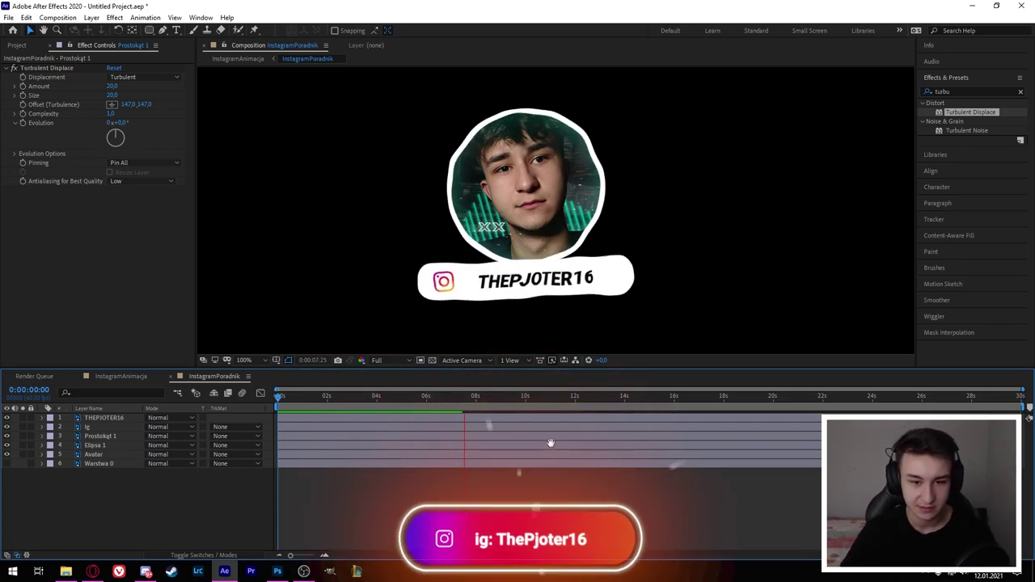
pyautogui.press('space')
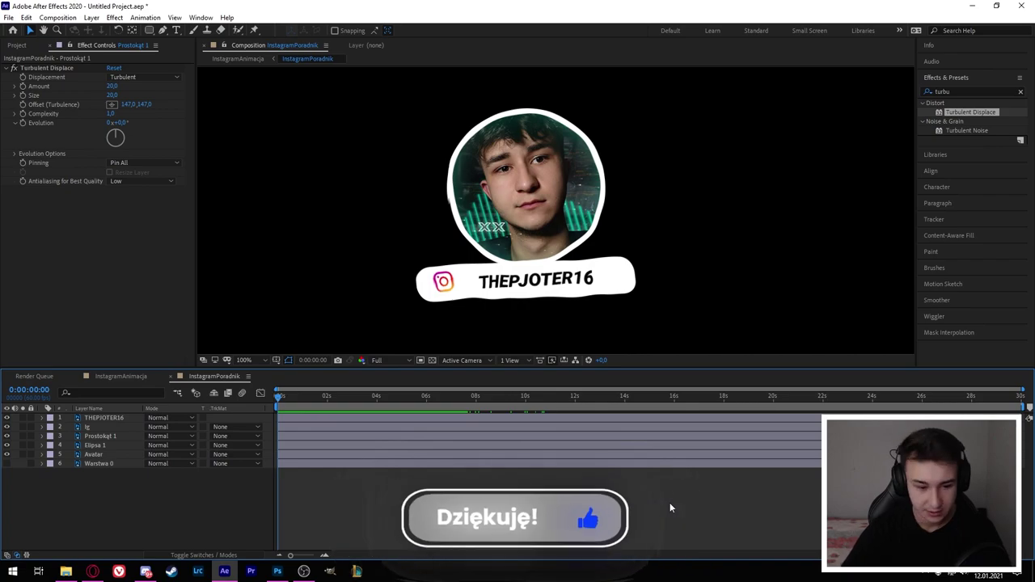
pyautogui.hotkey('ctrl', 'm')
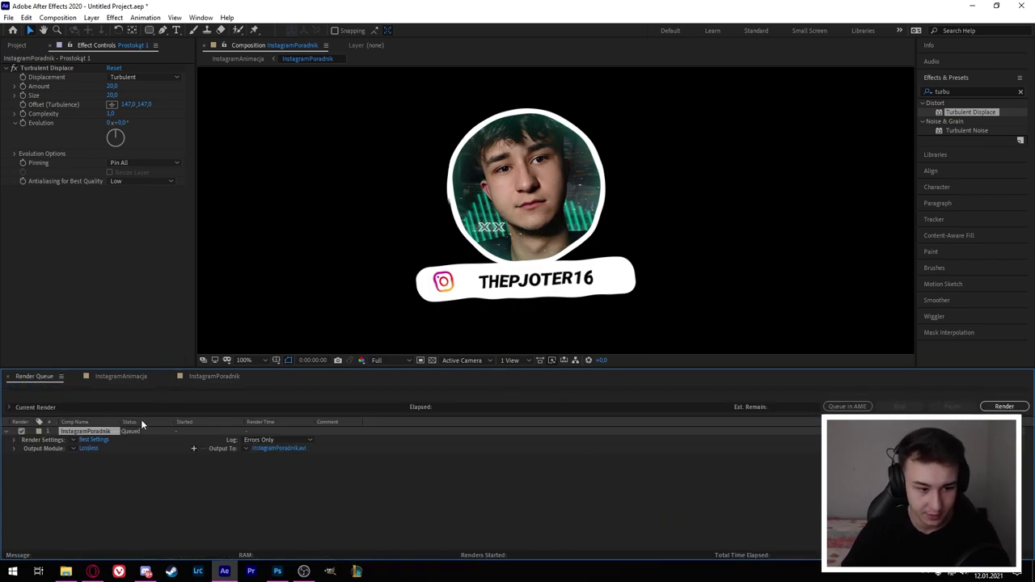
# - Set the output module to QuickTime format with RGB + Alpha channels
pyautogui.click(93, 440)
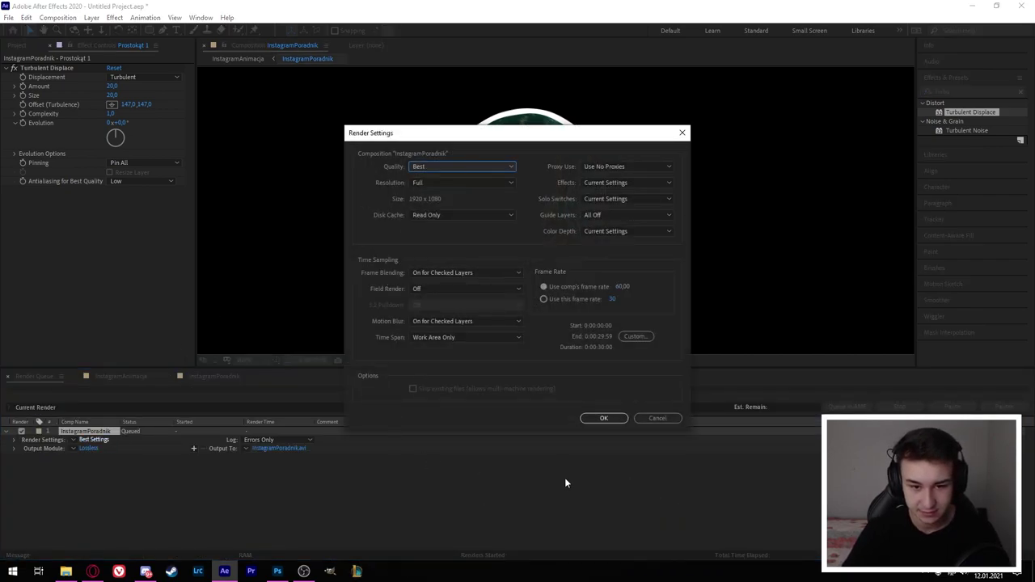
pyautogui.click(604, 418)
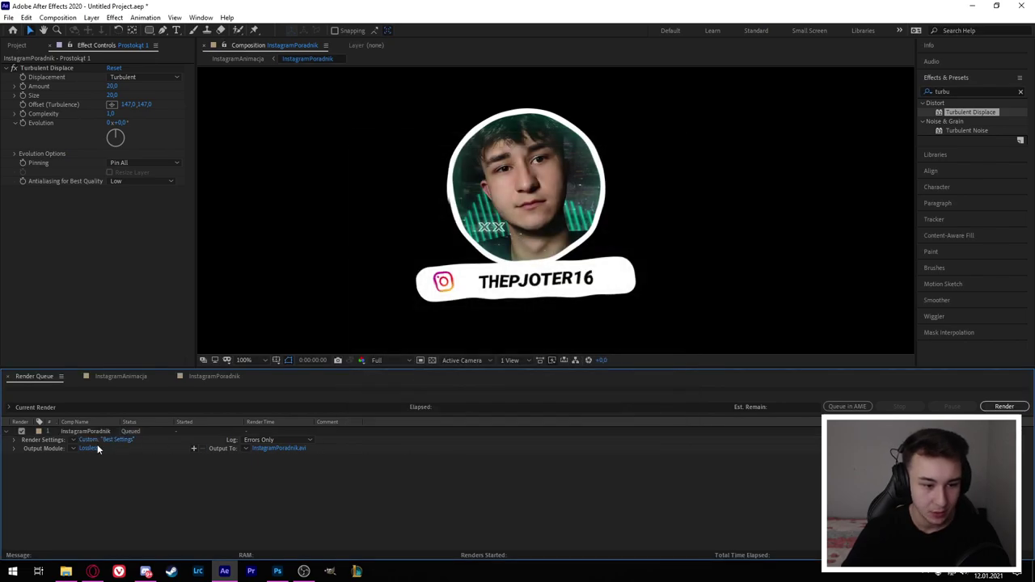
pyautogui.click(91, 448)
pyautogui.click(449, 151)
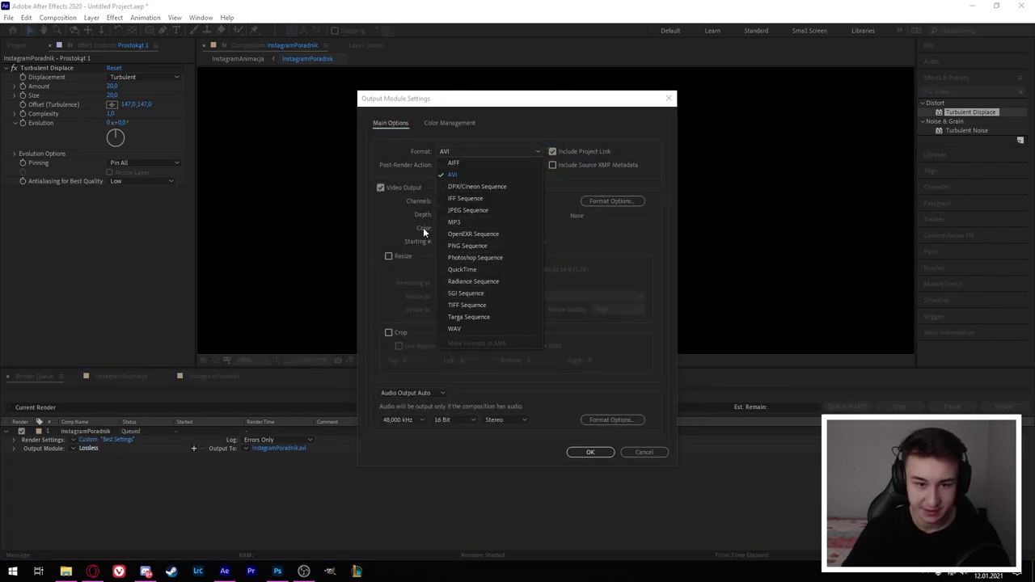
pyautogui.click(463, 269)
pyautogui.click(447, 200)
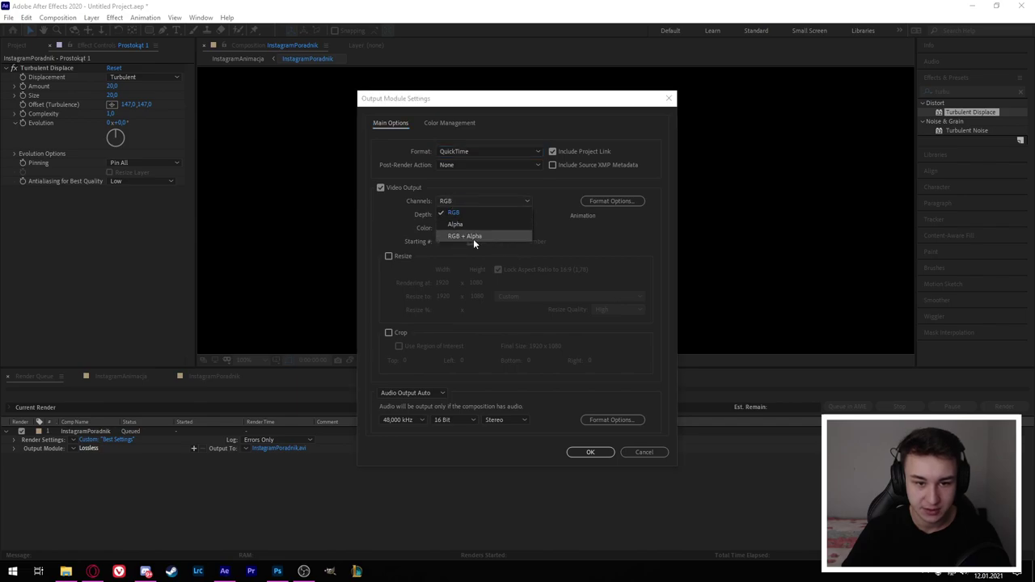
pyautogui.click(464, 236)
pyautogui.click(591, 452)
# - Save InstagramPoradnik.mov to the Pulpit folder and render the queue item
pyautogui.click(281, 448)
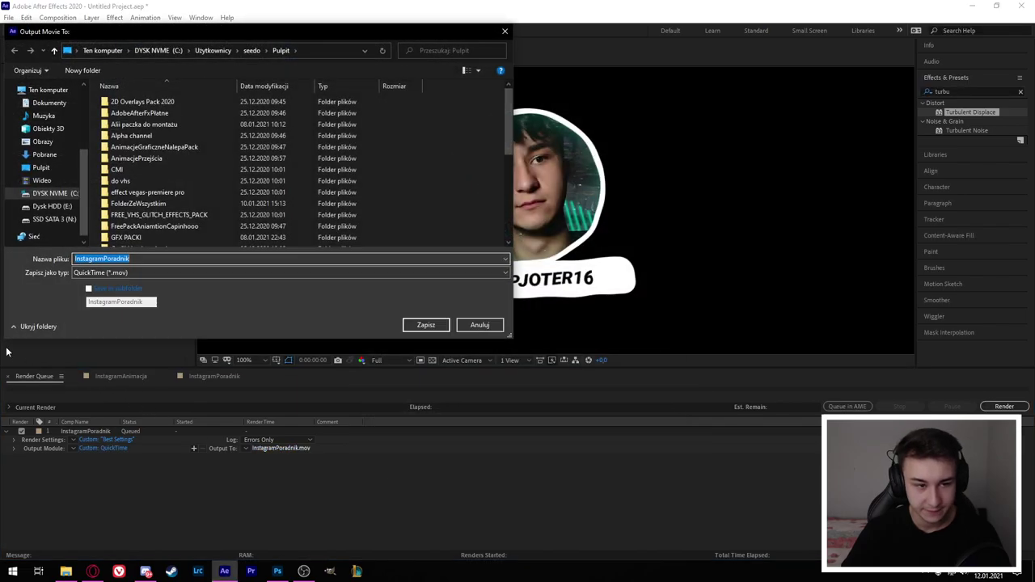
pyautogui.click(41, 167)
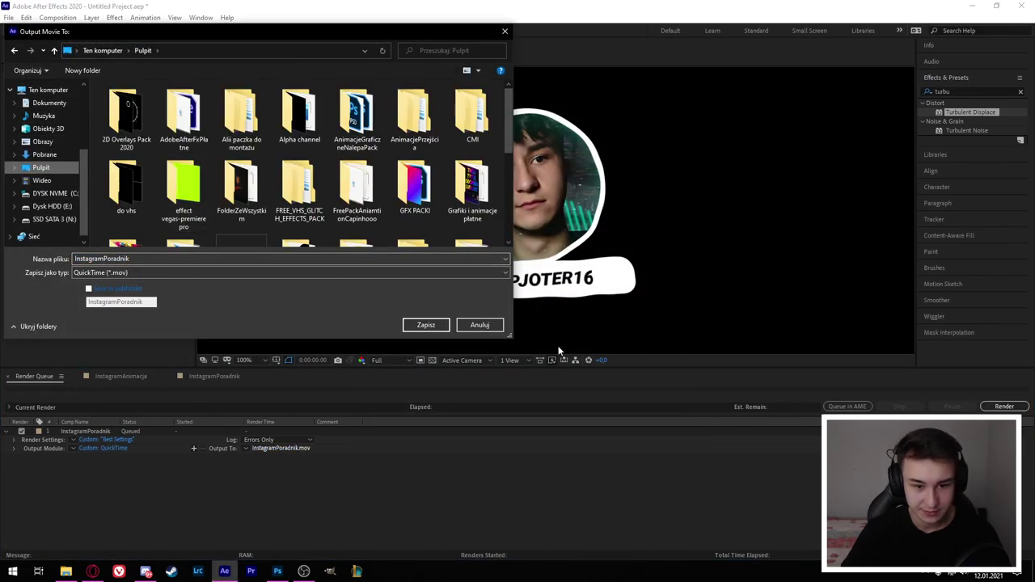
pyautogui.click(423, 328)
pyautogui.click(1002, 406)
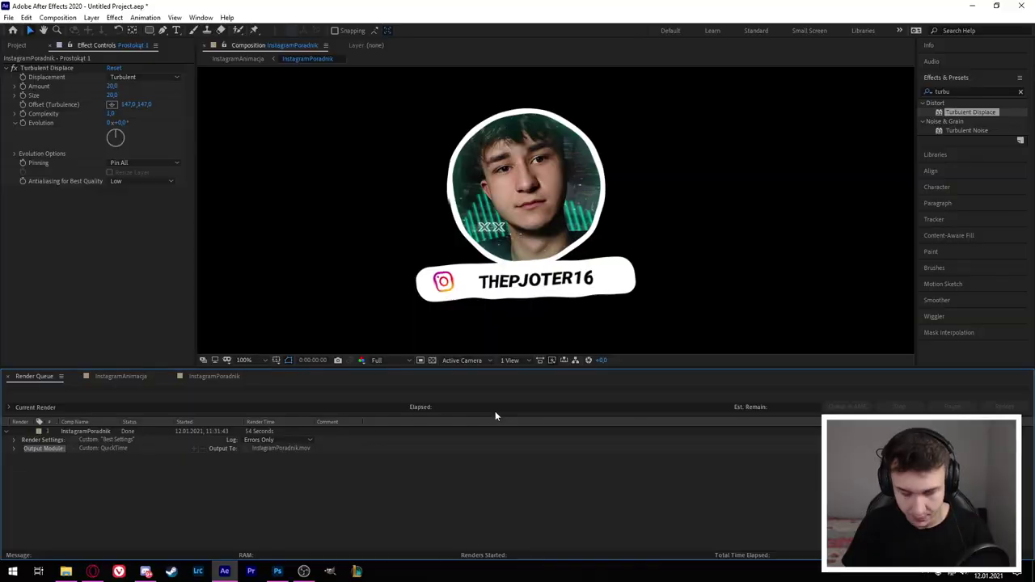
# - Delete all six InstagramPoradnik layers and bring in the AvatarBESTV2.jpg photo
pyautogui.click(209, 378)
pyautogui.moveTo(125, 472); pyautogui.dragTo(132, 396)
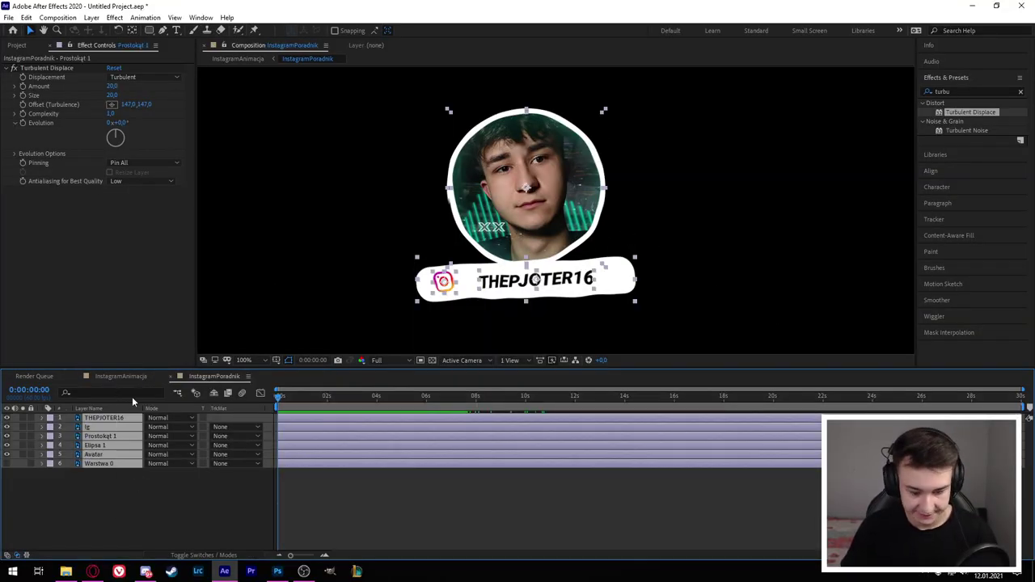
pyautogui.press('Delete')
pyautogui.click(66, 570)
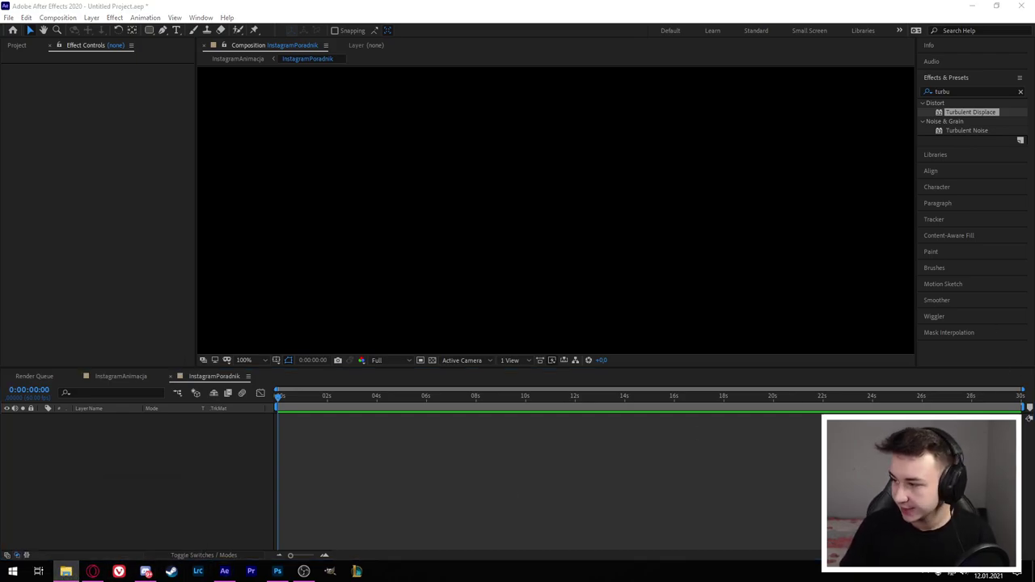
pyautogui.moveTo(0, 111); pyautogui.dragTo(625, 110)
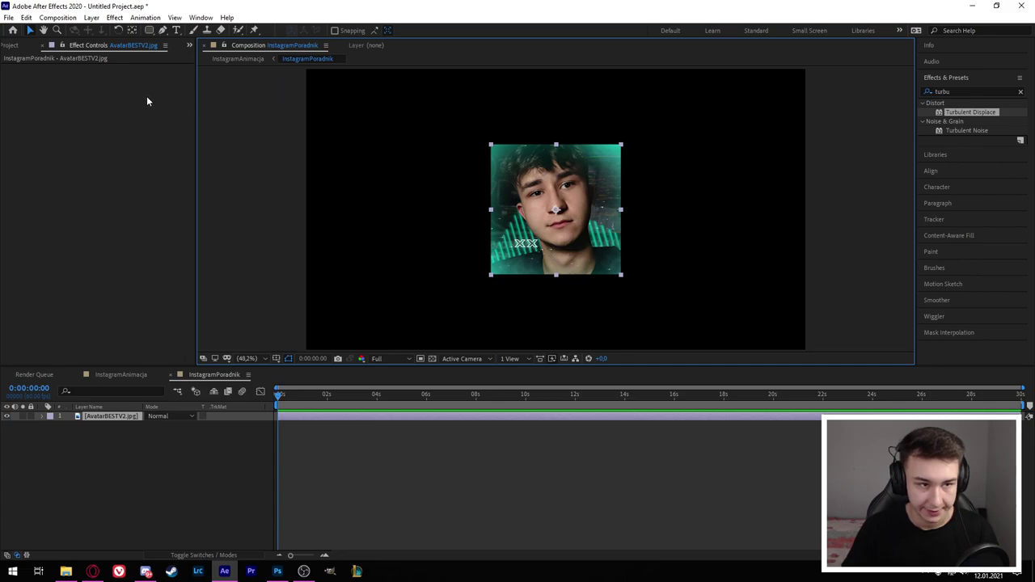
# - Mask the AvatarBESTV2.jpg photo into a circle with an ellipse mask
pyautogui.click(150, 31)
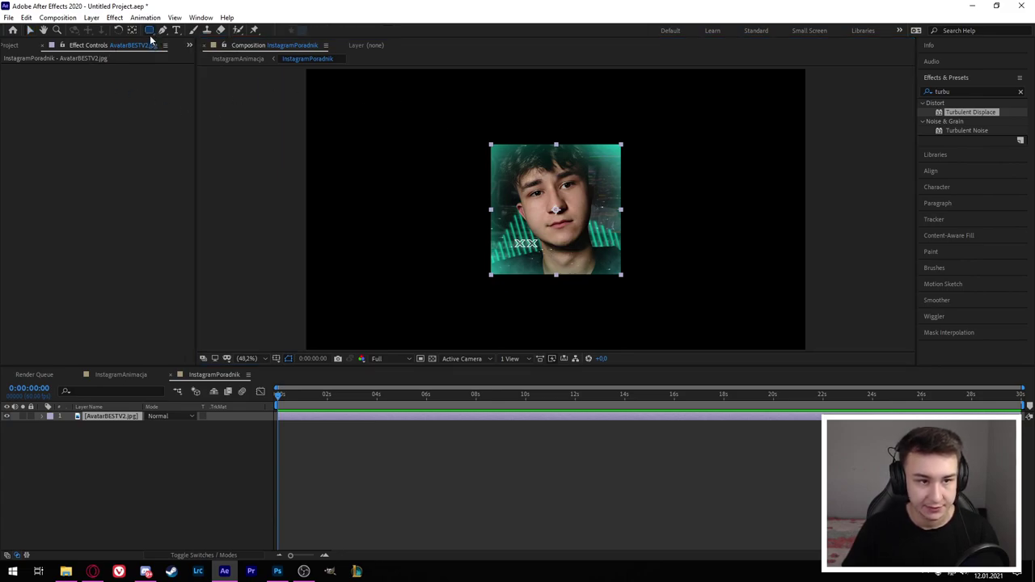
pyautogui.press('q')
pyautogui.press('q')
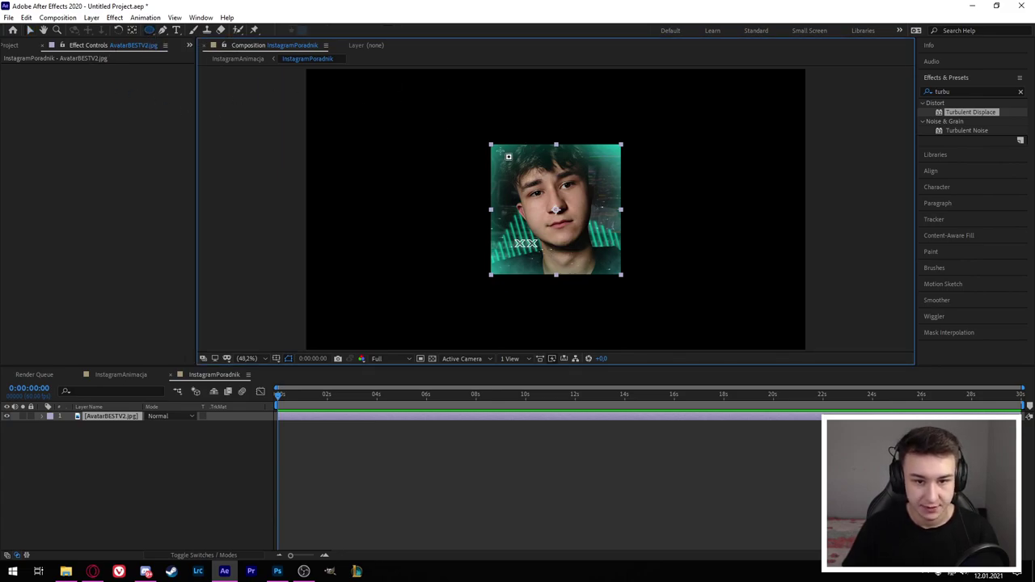
pyautogui.moveTo(500, 149); pyautogui.dragTo(623, 275)
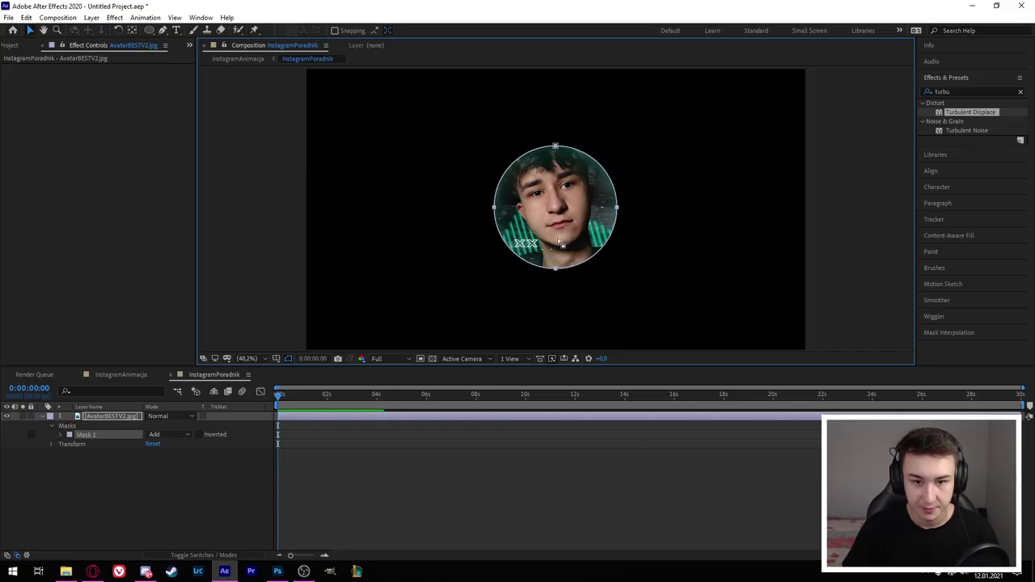
pyautogui.click(42, 416)
pyautogui.click(200, 511)
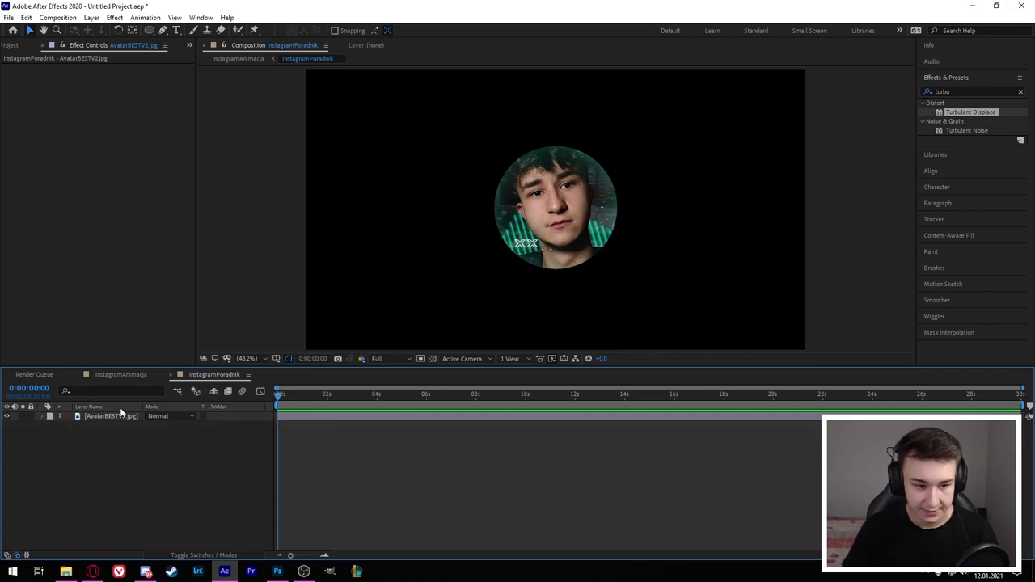
# - Draw an ellipse shape over the photo and centre it horizontally and vertically
pyautogui.press('q')
pyautogui.moveTo(493, 144); pyautogui.dragTo(621, 238)
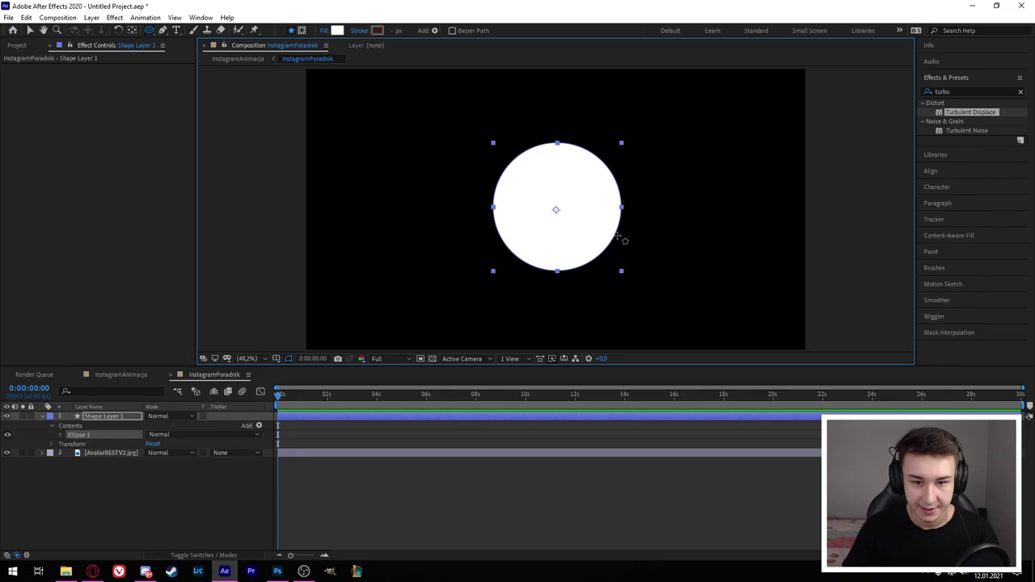
pyautogui.press('v')
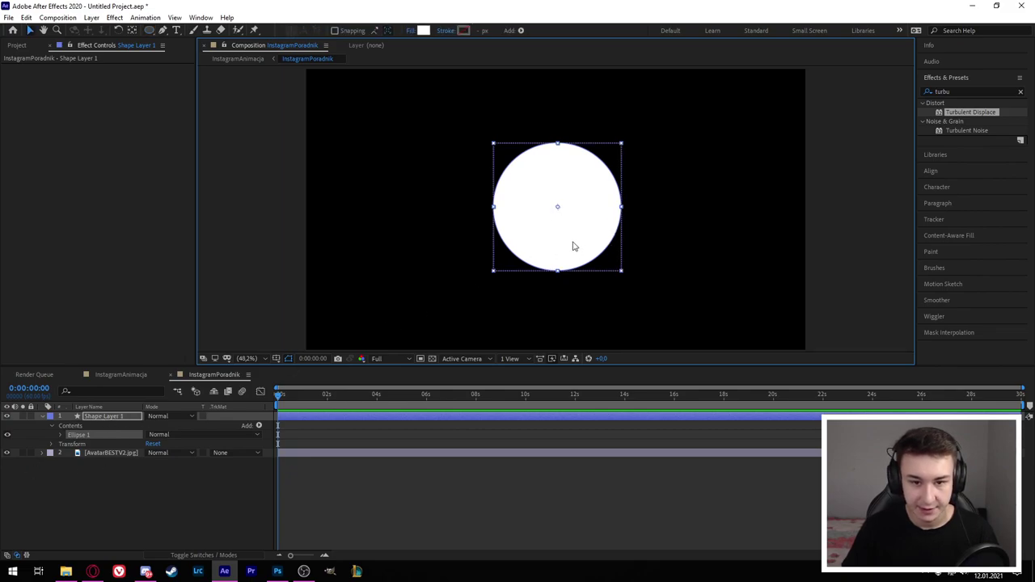
pyautogui.moveTo(566, 246); pyautogui.dragTo(561, 248)
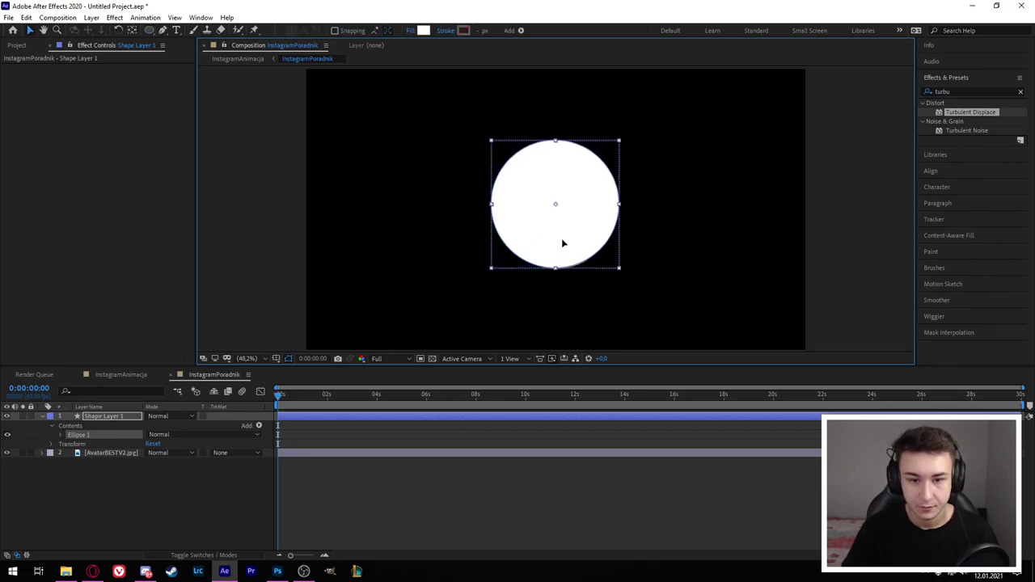
pyautogui.click(98, 455)
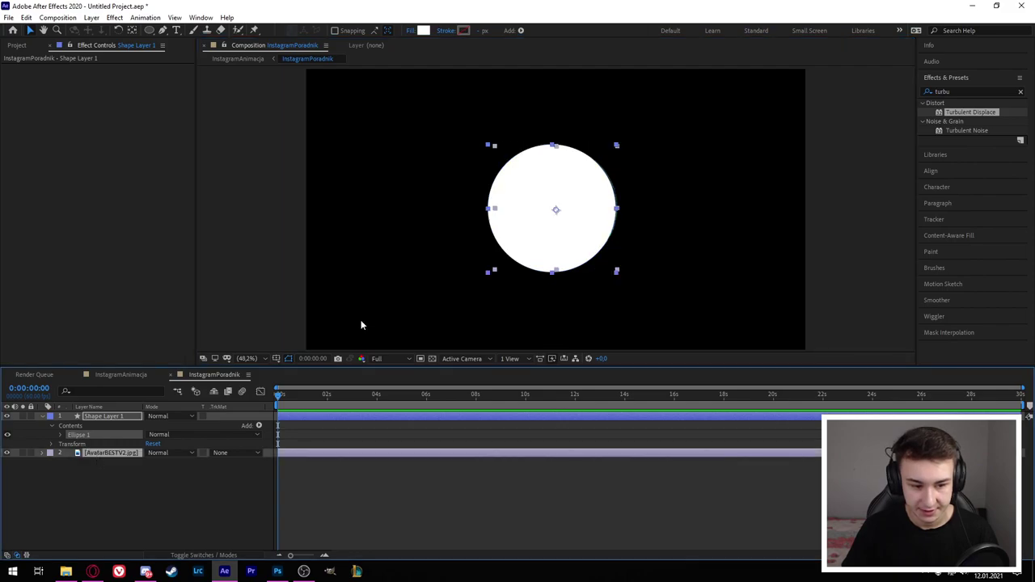
pyautogui.click(930, 171)
pyautogui.click(945, 137)
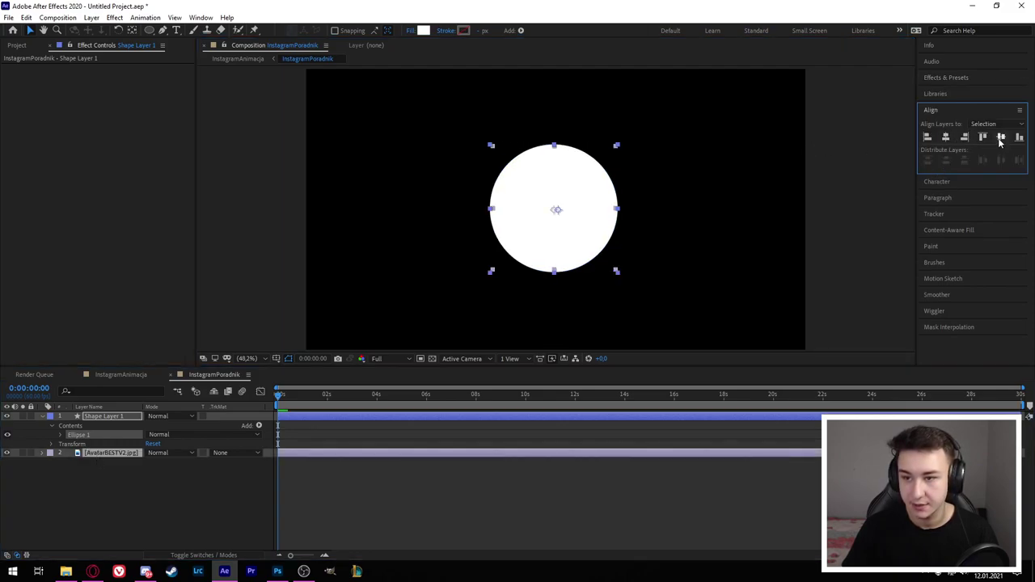
pyautogui.click(1000, 137)
pyautogui.click(111, 469)
pyautogui.click(112, 415)
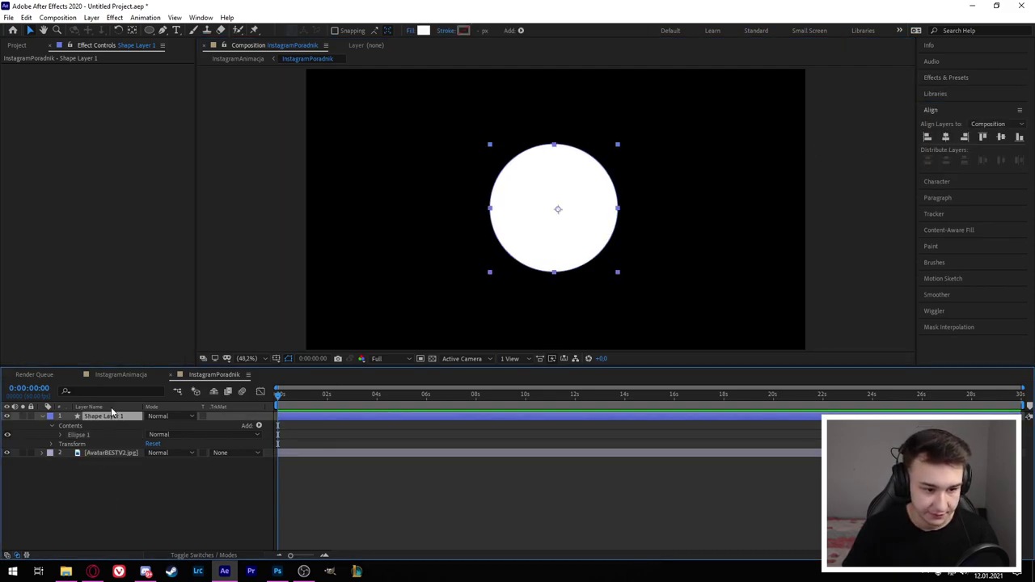
# - Give the ellipse no fill and a solid white 10 px stroke
pyautogui.click(411, 31)
pyautogui.click(462, 255)
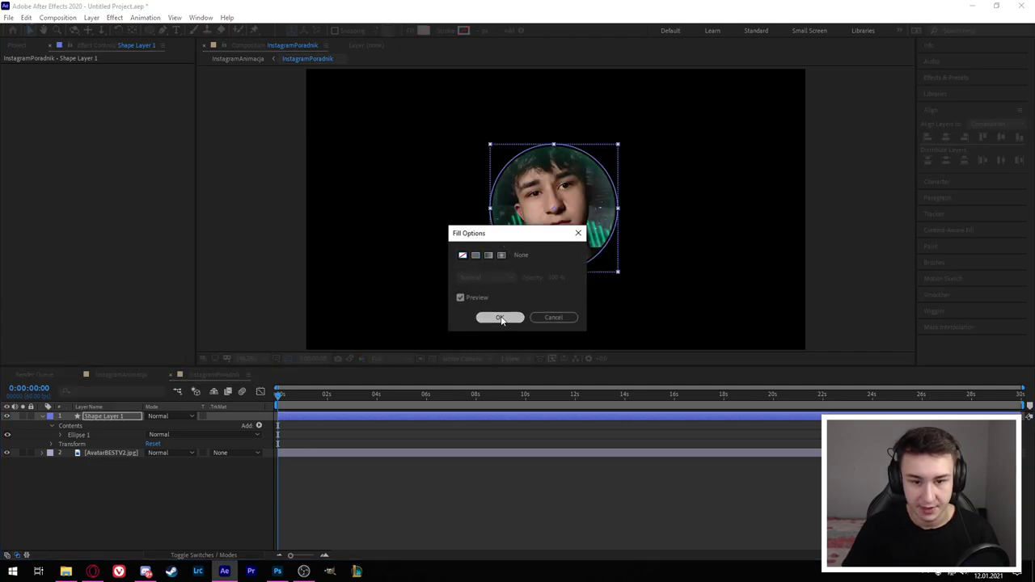
pyautogui.click(500, 316)
pyautogui.click(455, 31)
pyautogui.click(476, 255)
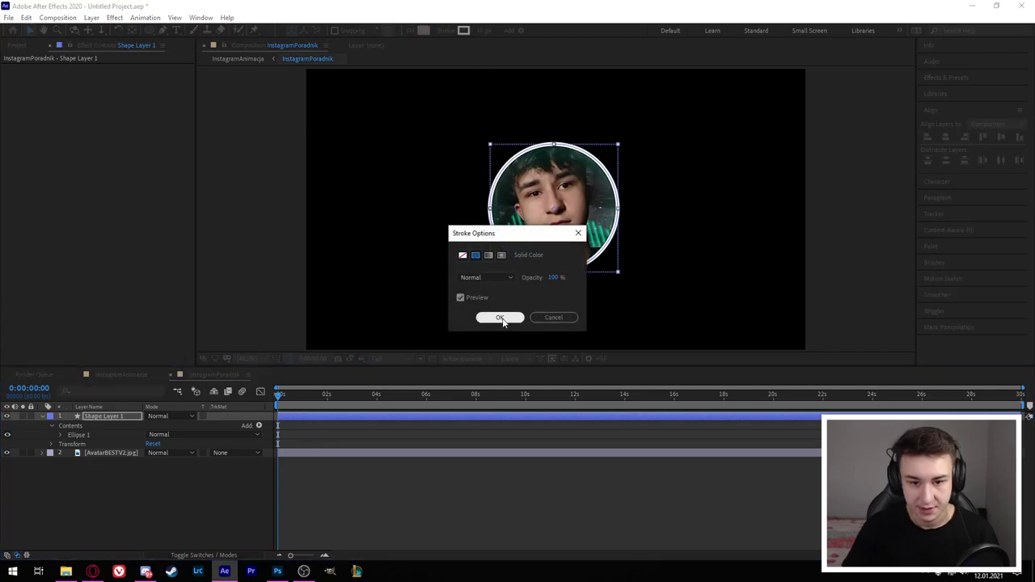
pyautogui.click(499, 317)
pyautogui.moveTo(484, 32); pyautogui.dragTo(483, 33)
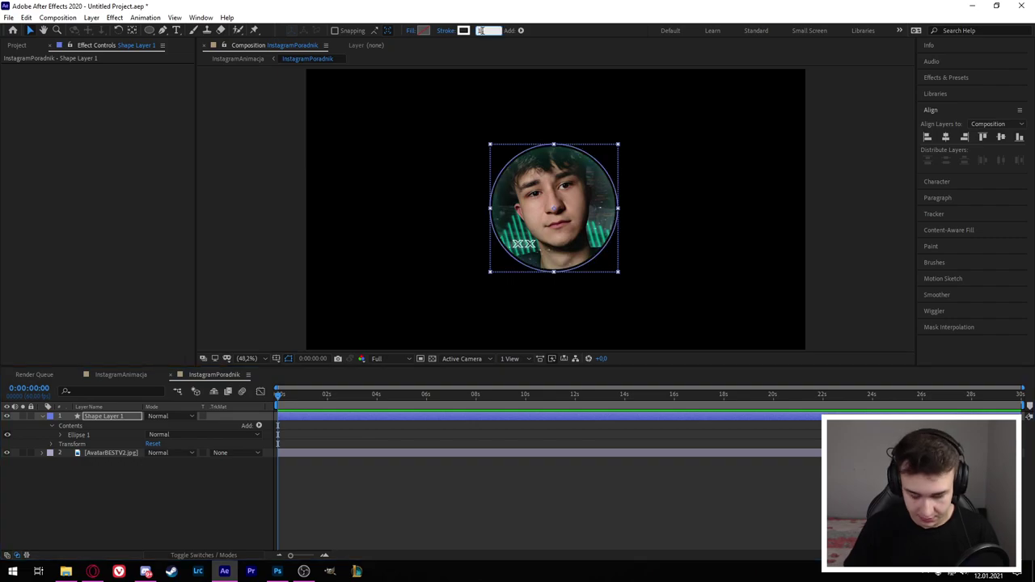
# - Scale the white ring Shape Layer 1 to 95%
pyautogui.click(542, 469)
pyautogui.click(563, 246)
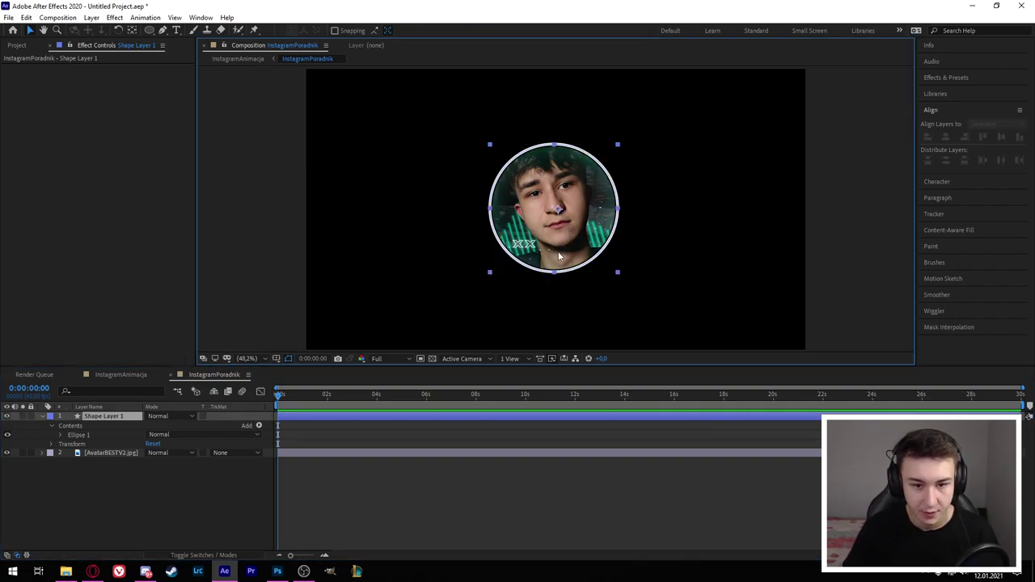
pyautogui.press('s')
pyautogui.click(158, 424)
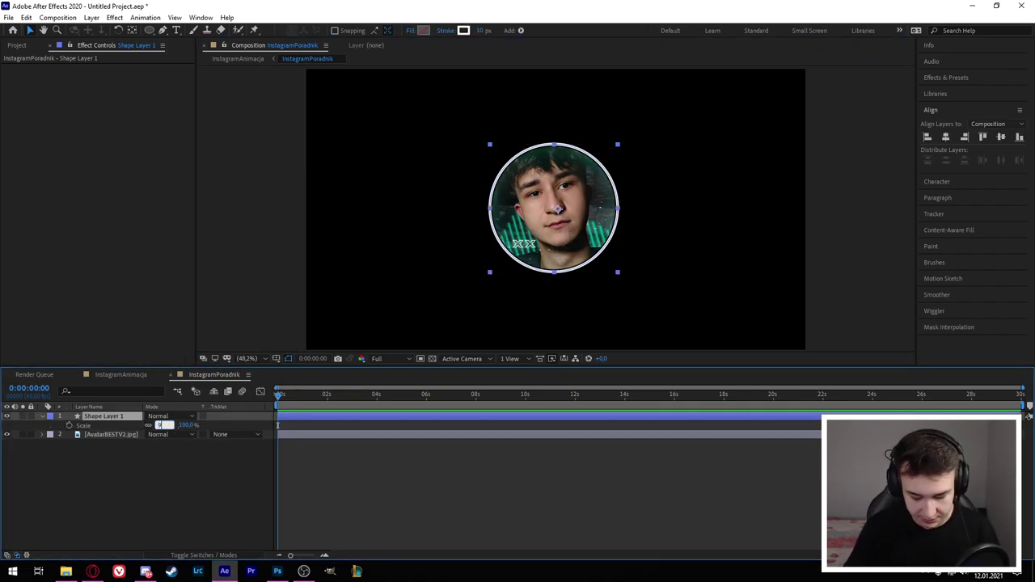
pyautogui.write('95')
pyautogui.press('Return')
pyautogui.click(453, 486)
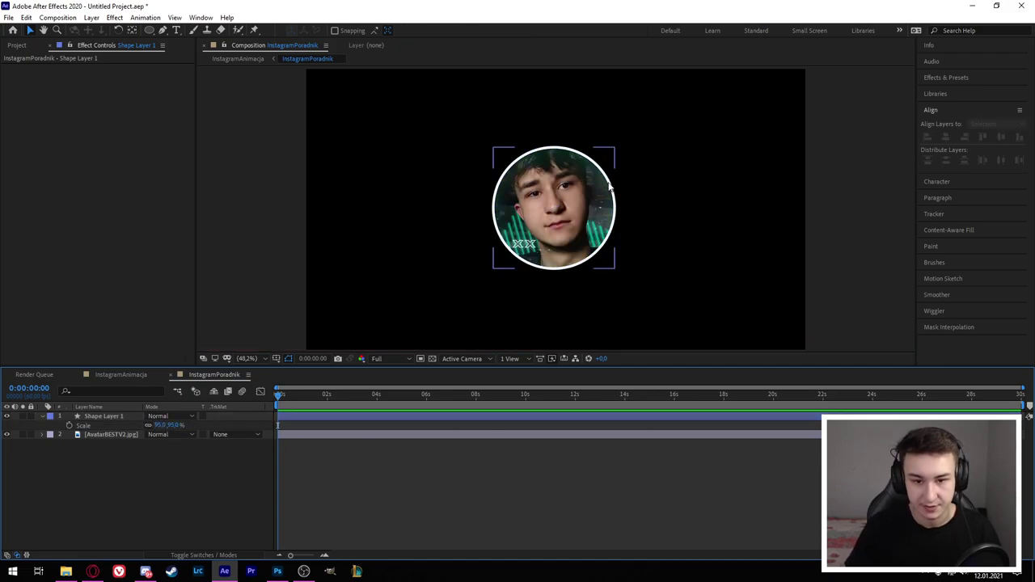
pyautogui.scroll(4, 611, 186)
pyautogui.scroll(-2, 509, 217)
pyautogui.scroll(-2, 469, 283)
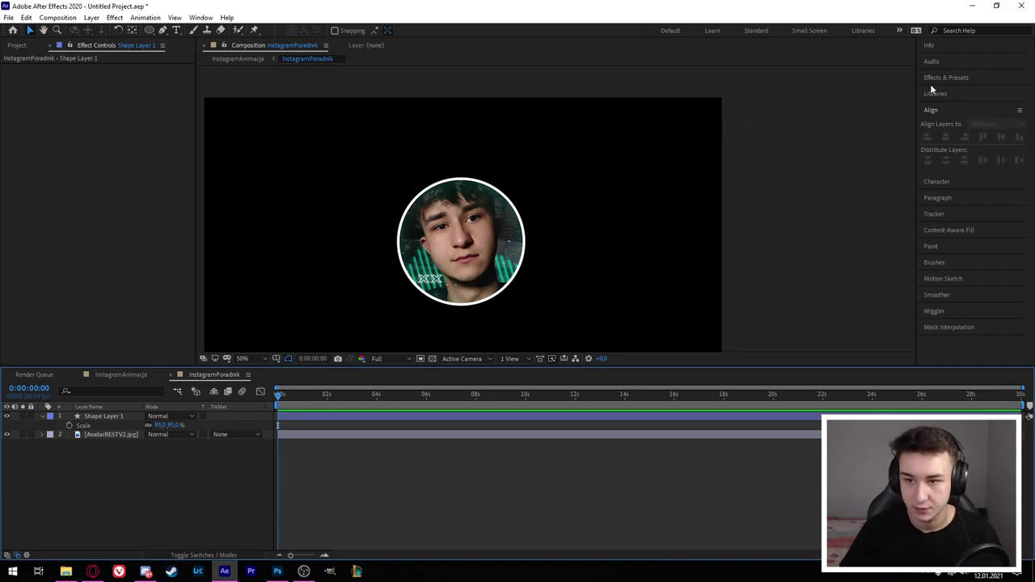
# - Draw a rectangle below the photo and centre it horizontally in the composition
pyautogui.click(149, 32)
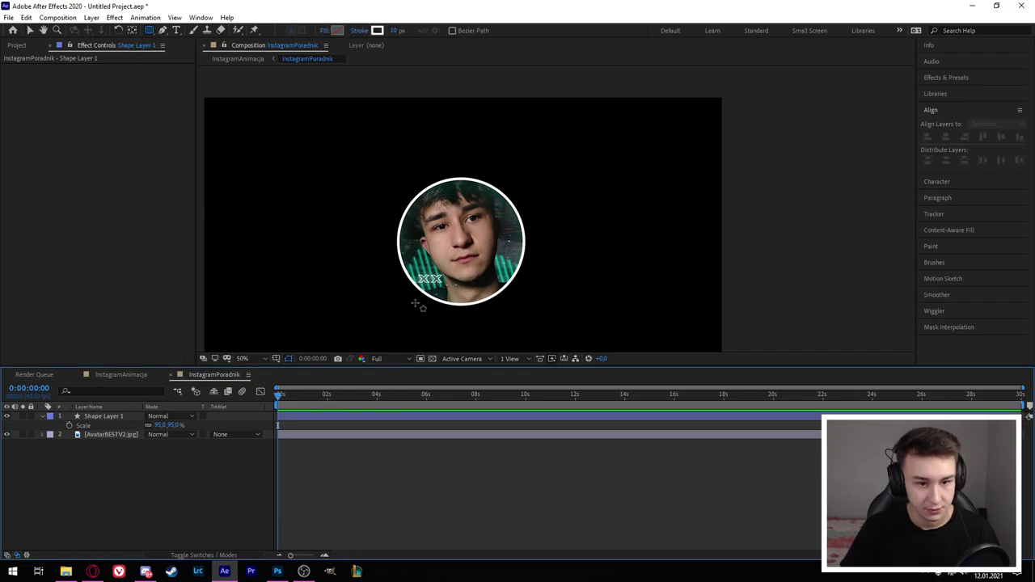
pyautogui.moveTo(351, 303); pyautogui.dragTo(558, 336)
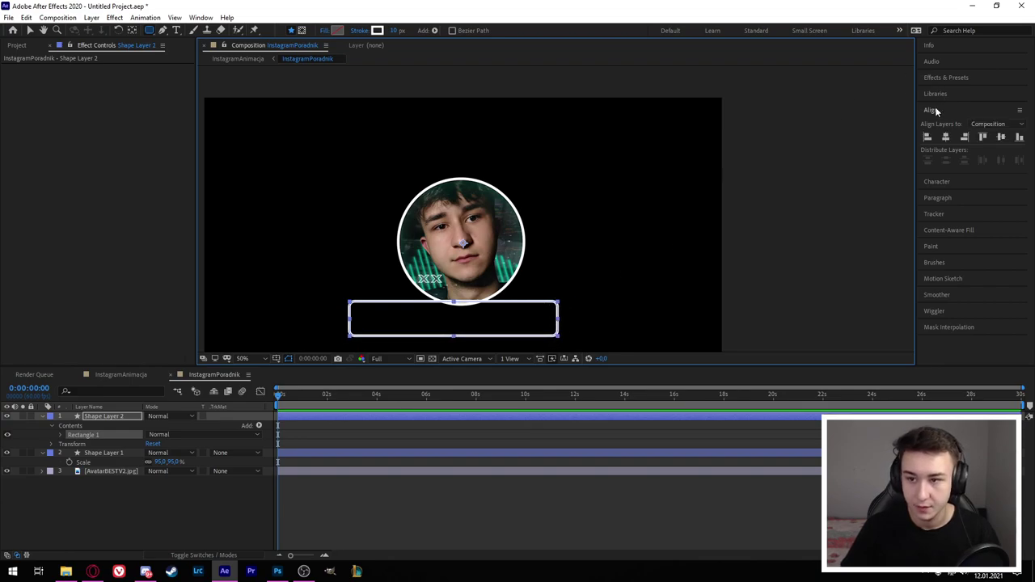
pyautogui.click(945, 137)
pyautogui.click(1001, 137)
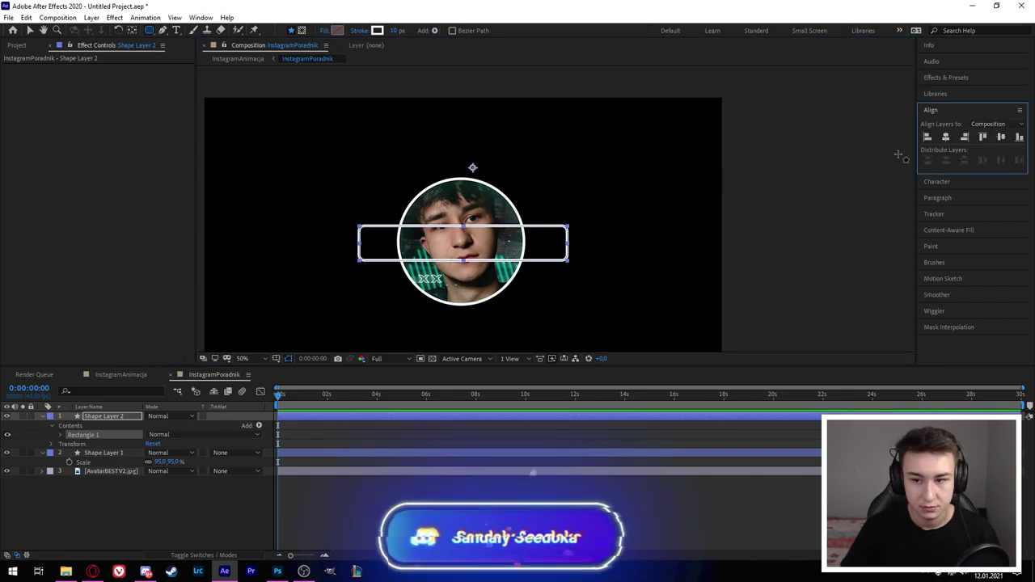
pyautogui.hotkey('ctrl', 'z')
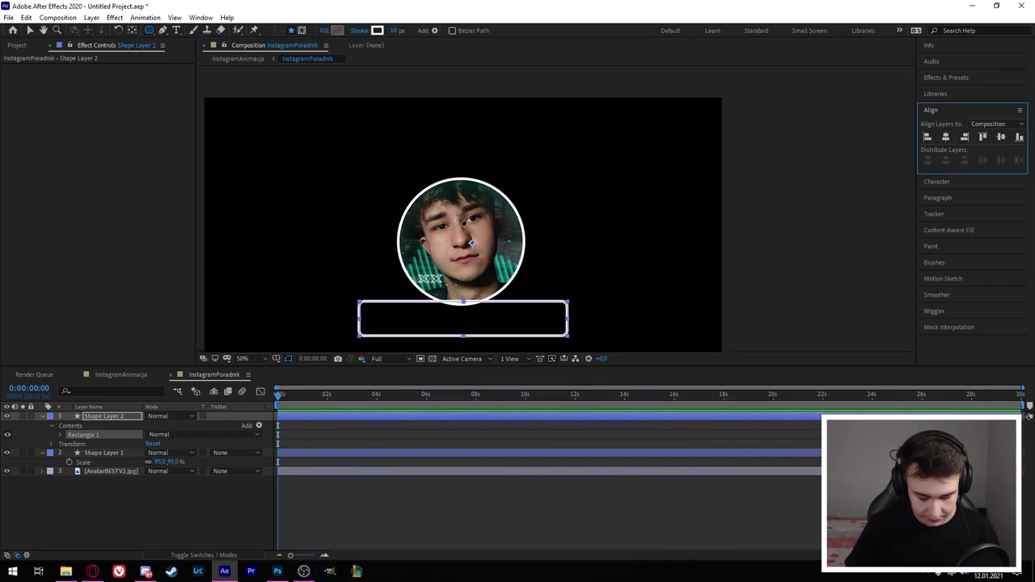
pyautogui.click(461, 318)
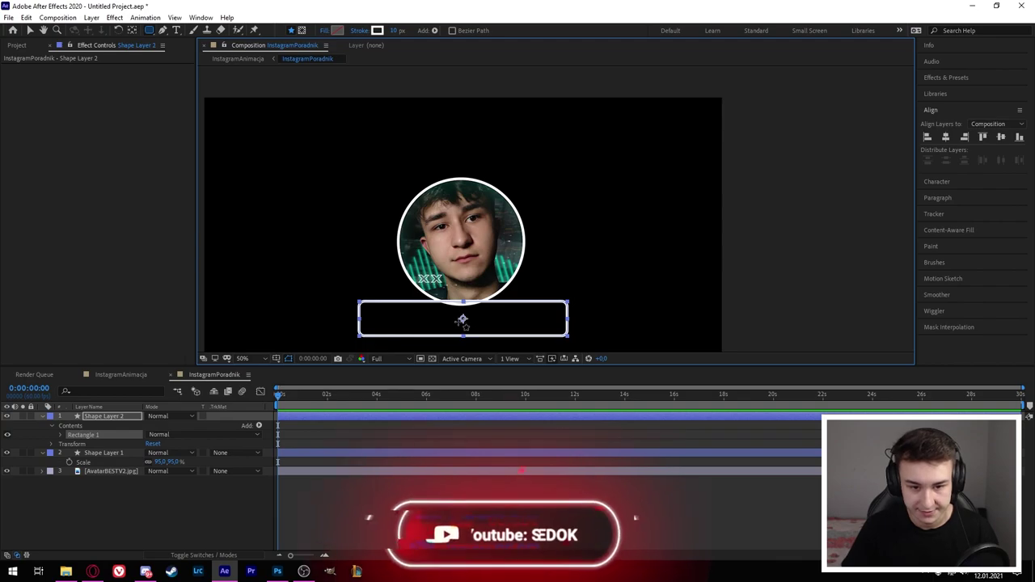
pyautogui.press('v')
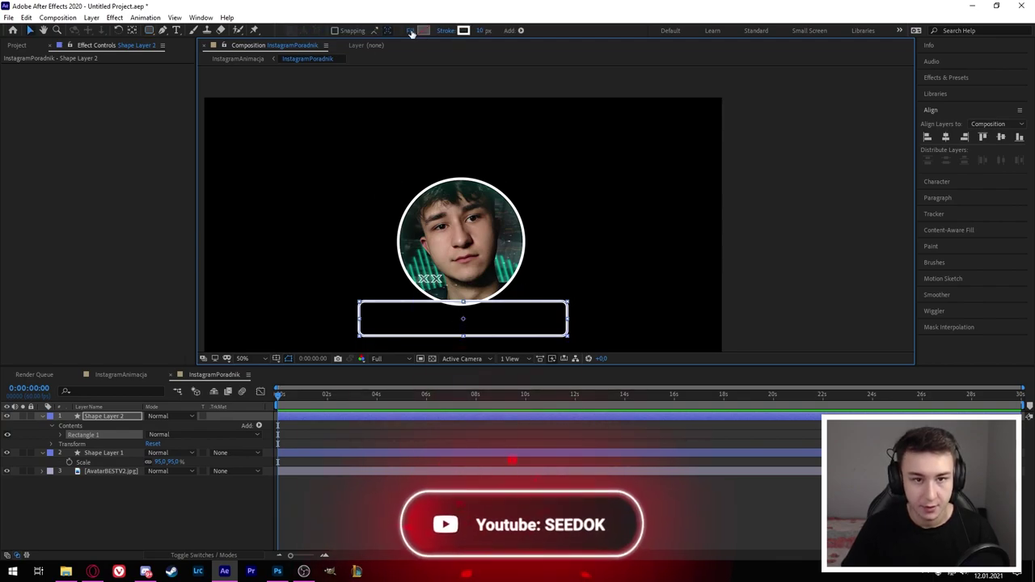
# - Give the rectangle a solid white fill and no stroke
pyautogui.click(411, 31)
pyautogui.click(483, 257)
pyautogui.click(502, 316)
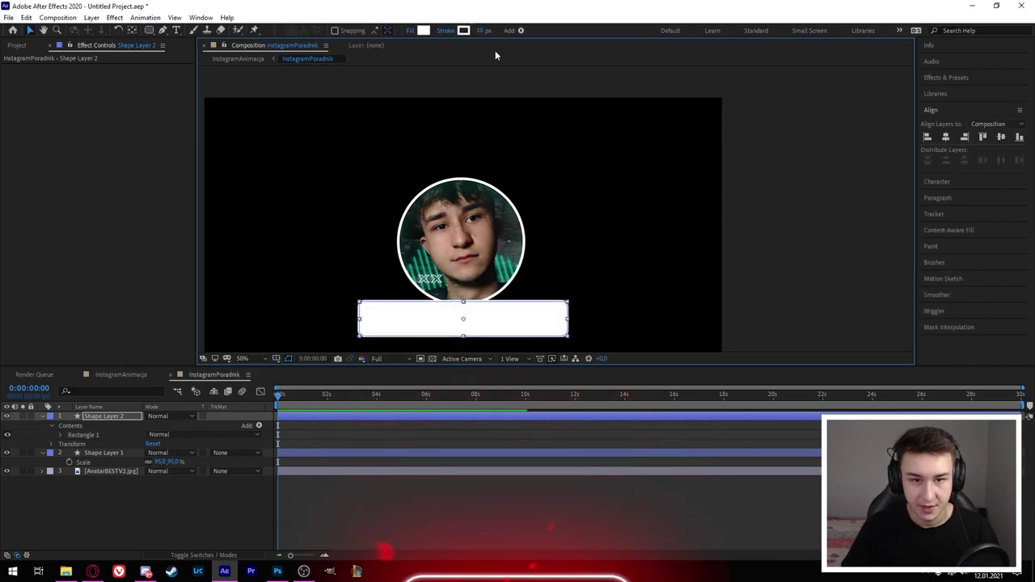
pyautogui.click(446, 30)
pyautogui.click(469, 257)
pyautogui.click(503, 316)
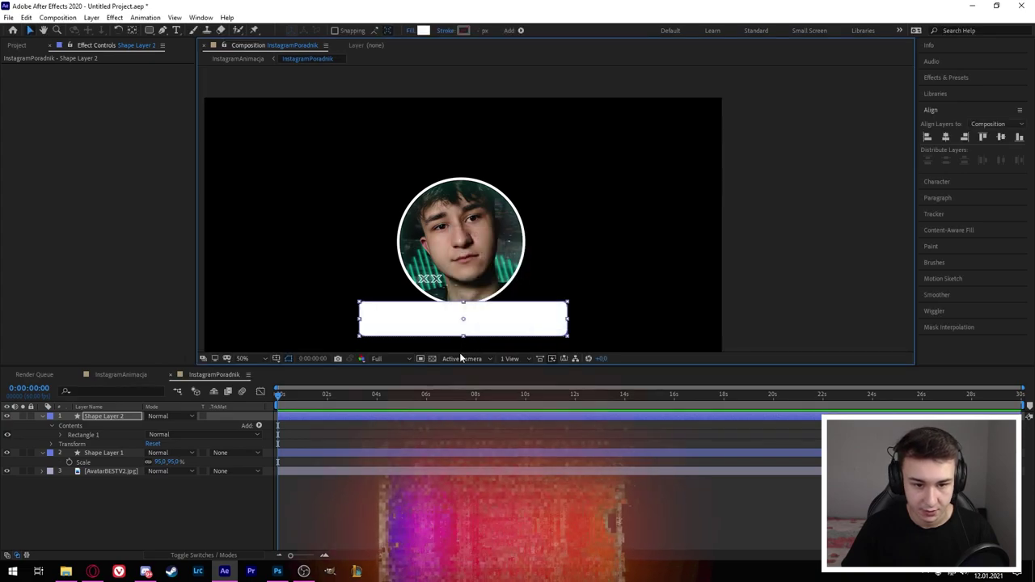
# - Set Rectangle Path 1's Roundness to 50 so the white bar becomes a full pill
pyautogui.click(60, 435)
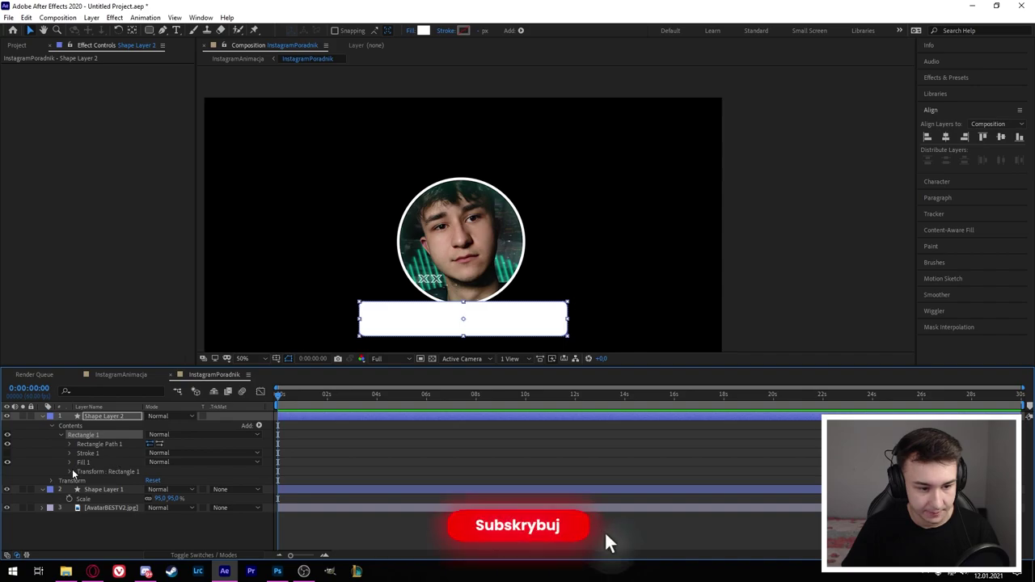
pyautogui.click(70, 444)
pyautogui.click(154, 471)
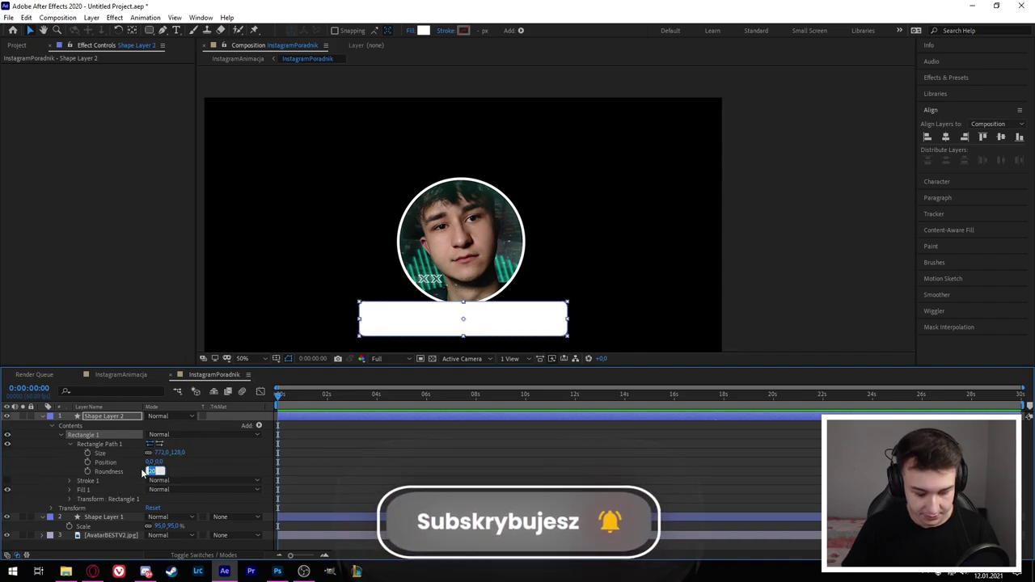
pyautogui.write('50')
pyautogui.press('Return')
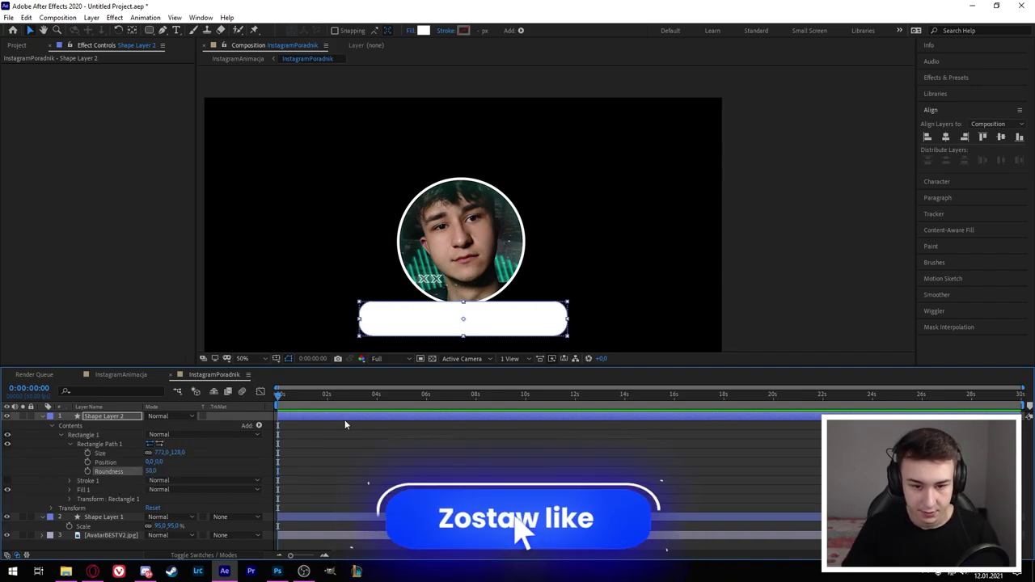
# - Review the rectangle's transform settings, then deselect the pill shape on the canvas
pyautogui.click(70, 498)
pyautogui.scroll(-1, 79, 501)
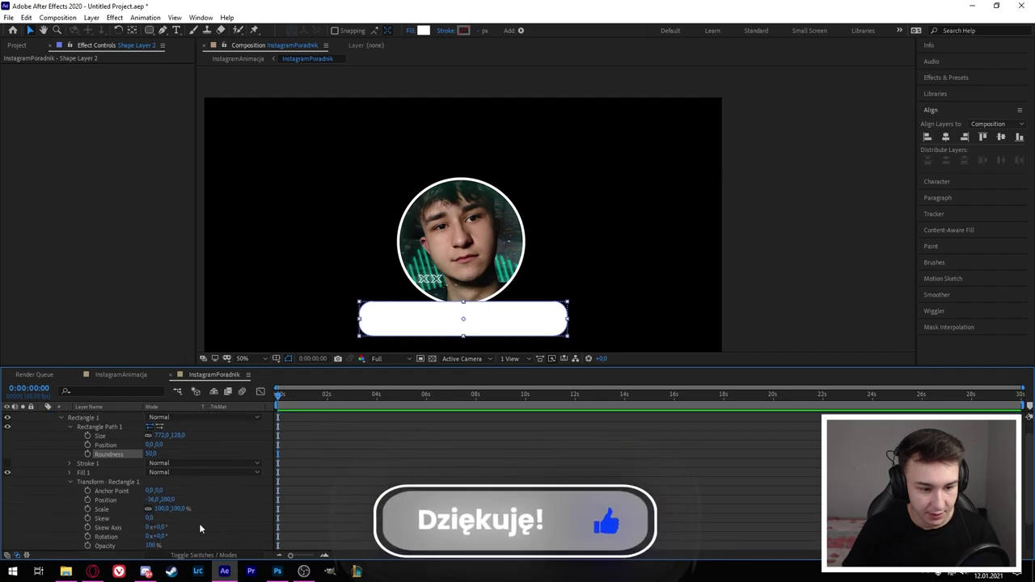
pyautogui.scroll(-2, 200, 529)
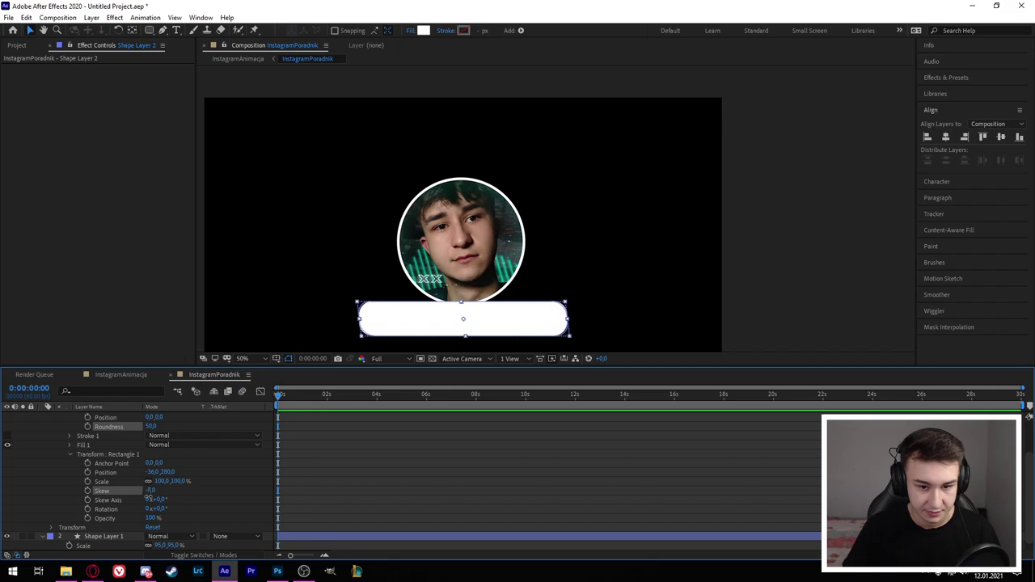
pyautogui.press('capslock')
pyautogui.press('capslock')
pyautogui.click(624, 272)
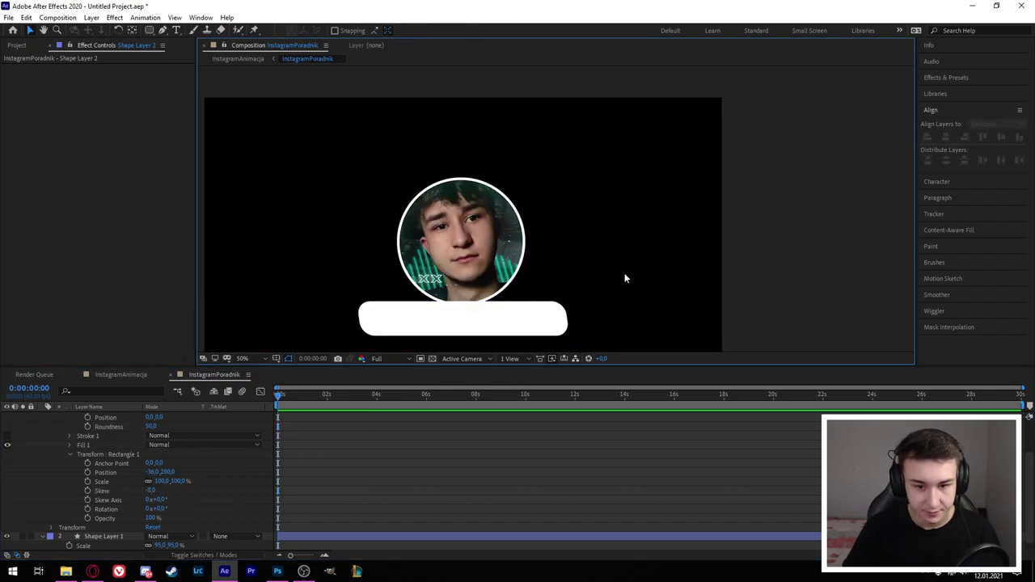
pyautogui.click(501, 319)
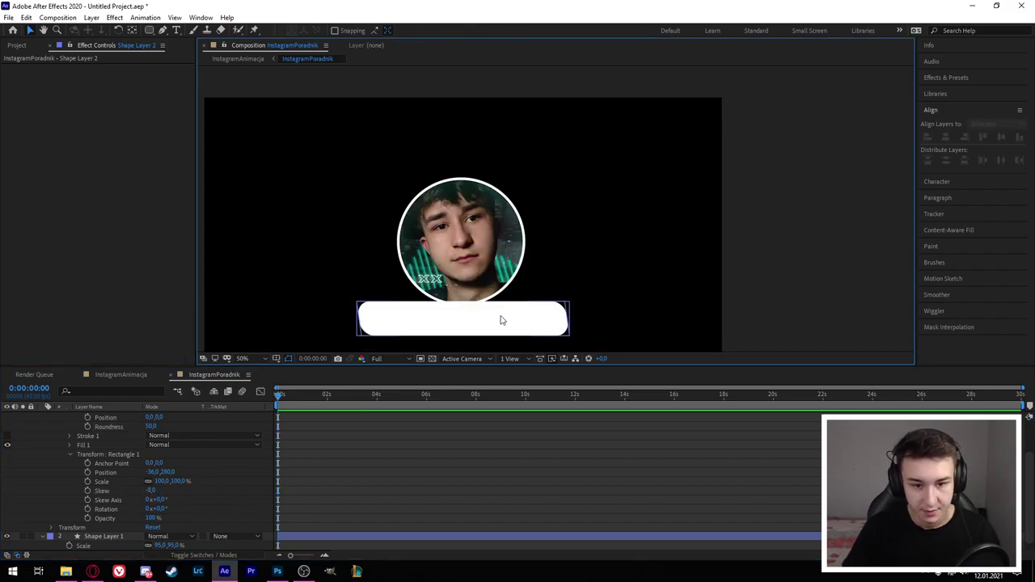
pyautogui.click(701, 259)
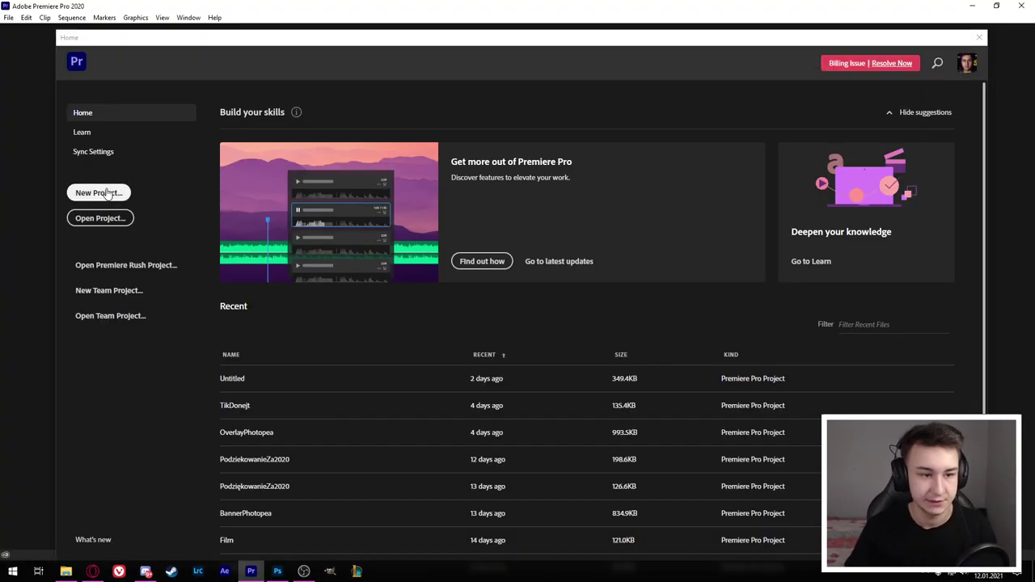
# - Create a new Premiere Pro project named FilmPoradnik located in the Pulpit folder
pyautogui.click(101, 191)
pyautogui.write('FilmPoradnik')
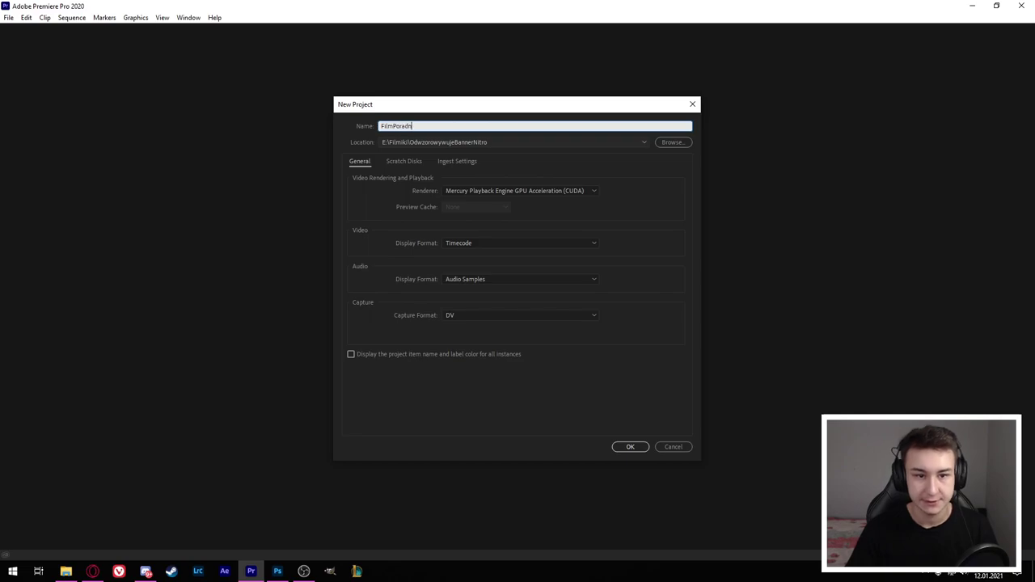
pyautogui.click(671, 142)
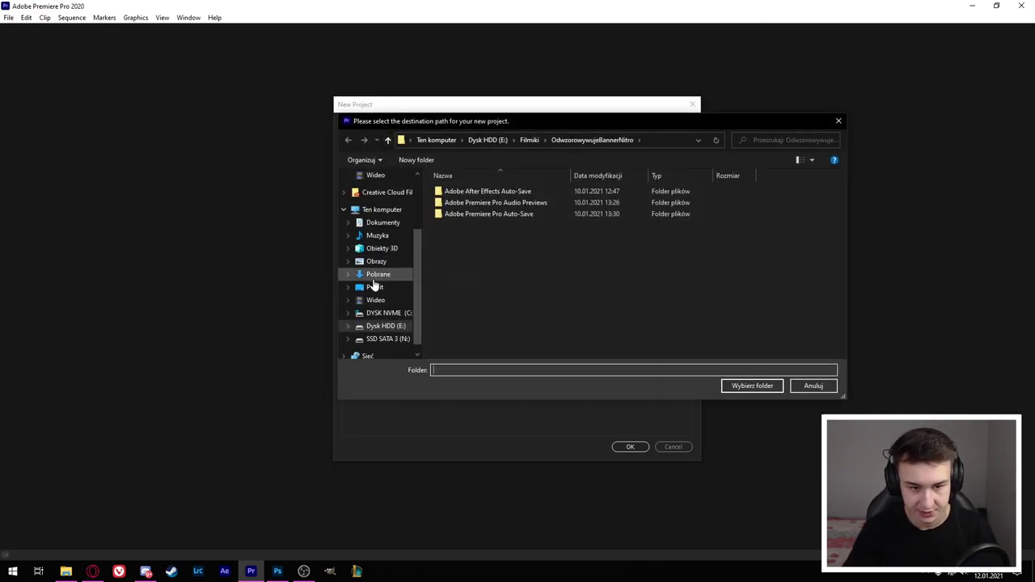
pyautogui.click(374, 287)
pyautogui.click(752, 386)
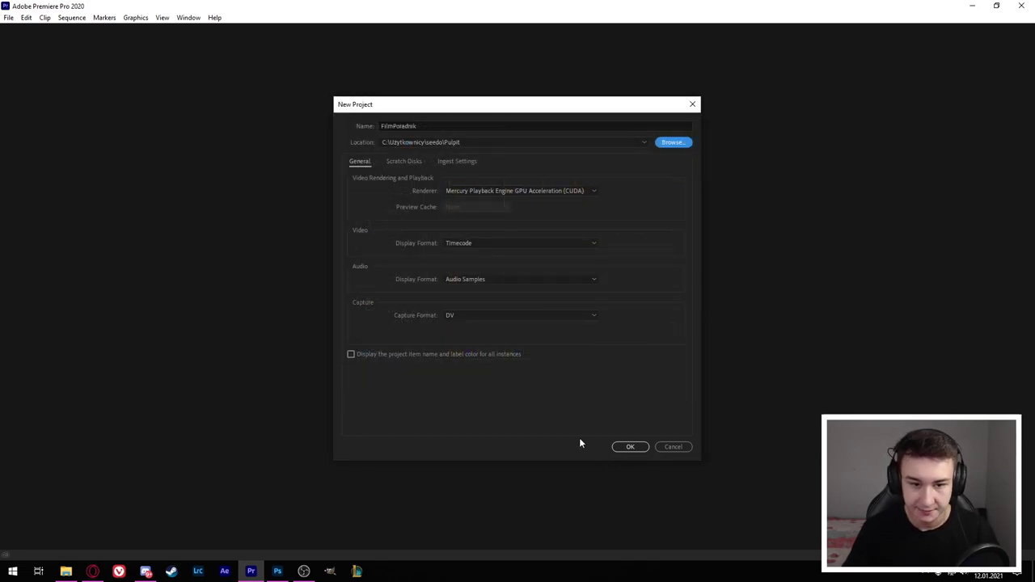
pyautogui.click(629, 446)
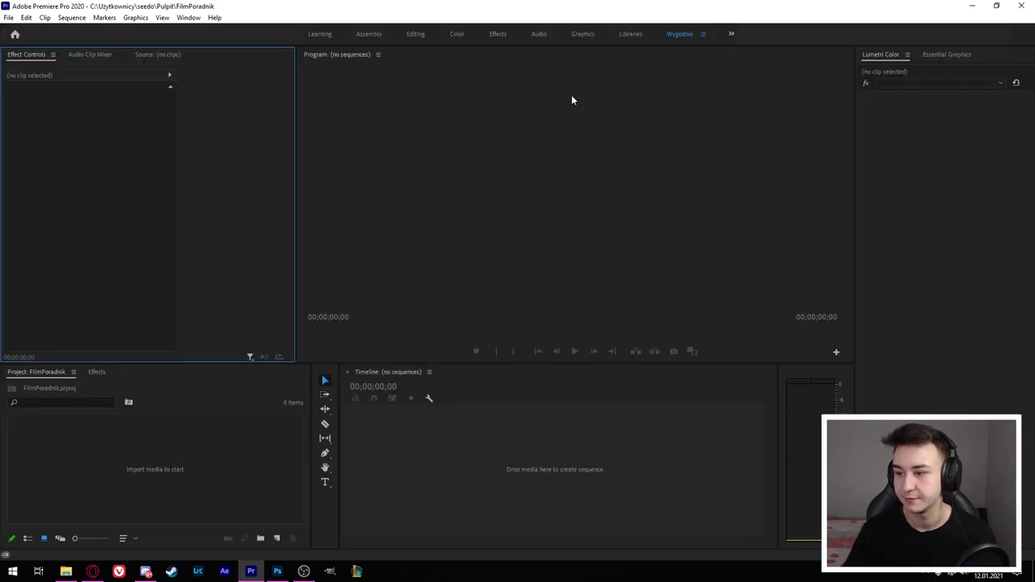
# - Create Sequence 01 from the Custom 1080P60FPS preset after checking its frame settings
pyautogui.hotkey('ctrl', 'n')
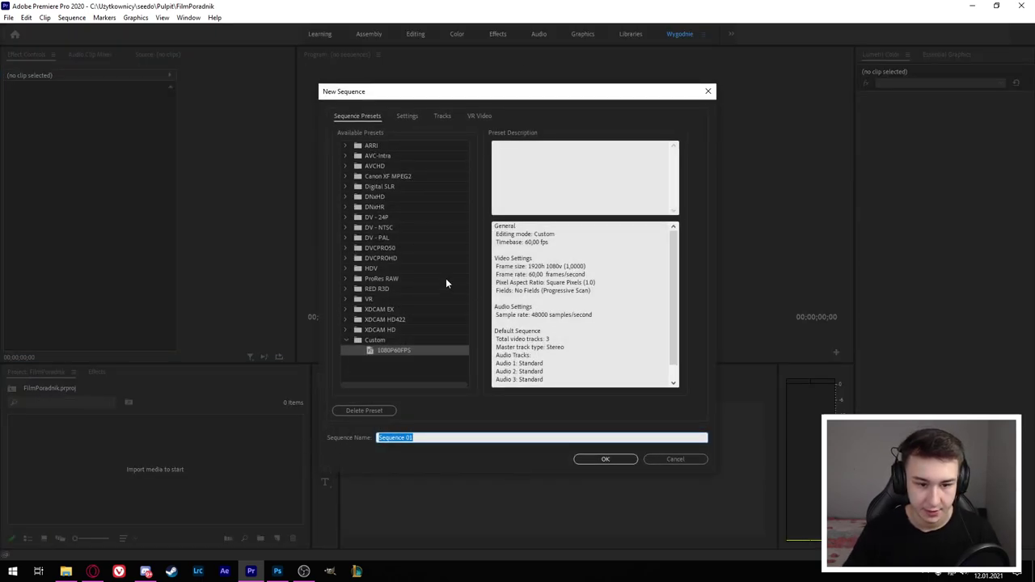
pyautogui.click(405, 115)
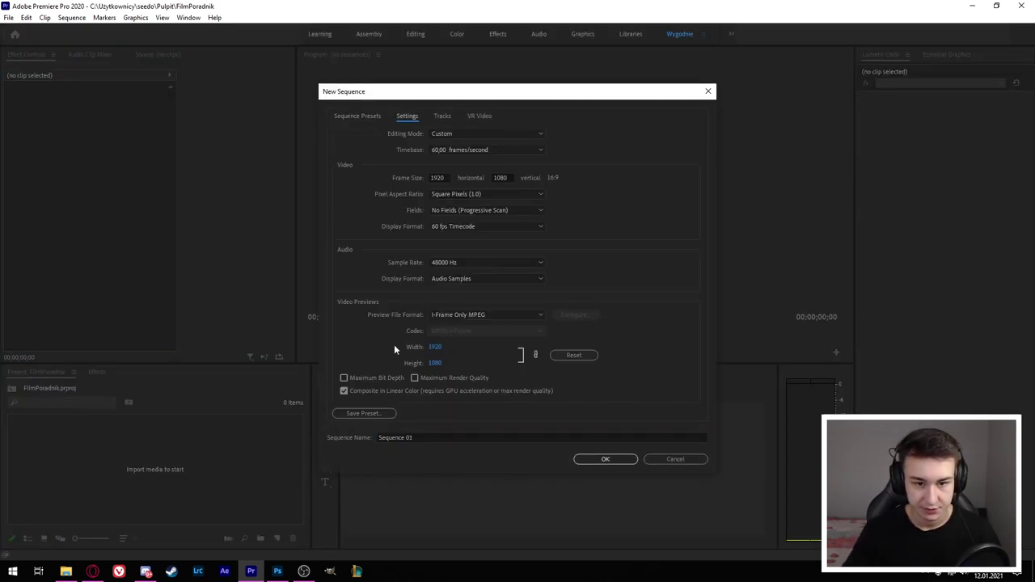
pyautogui.click(356, 116)
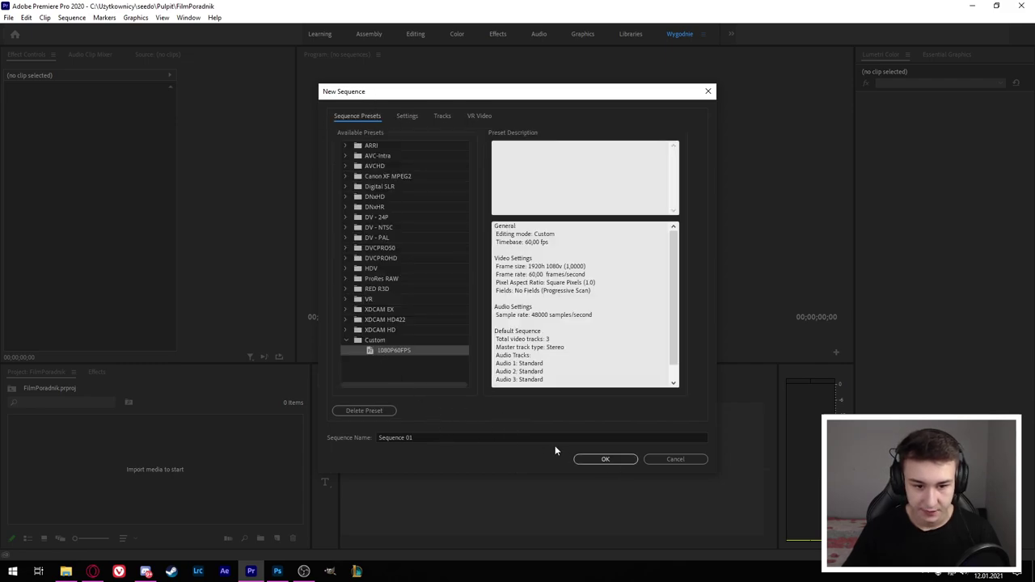
pyautogui.click(605, 459)
pyautogui.moveTo(494, 397); pyautogui.dragTo(388, 397)
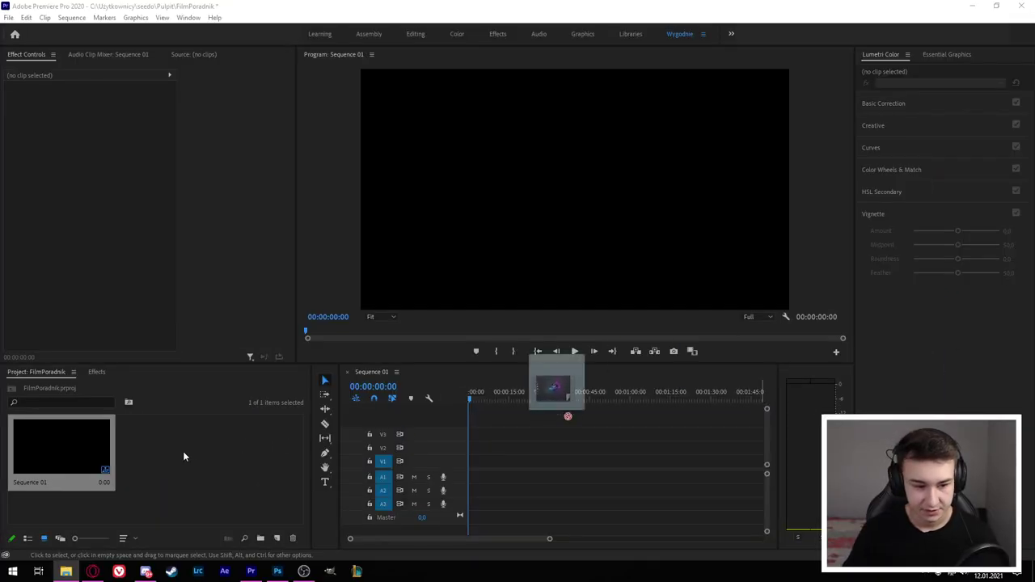
pyautogui.moveTo(556, 387); pyautogui.dragTo(245, 447)
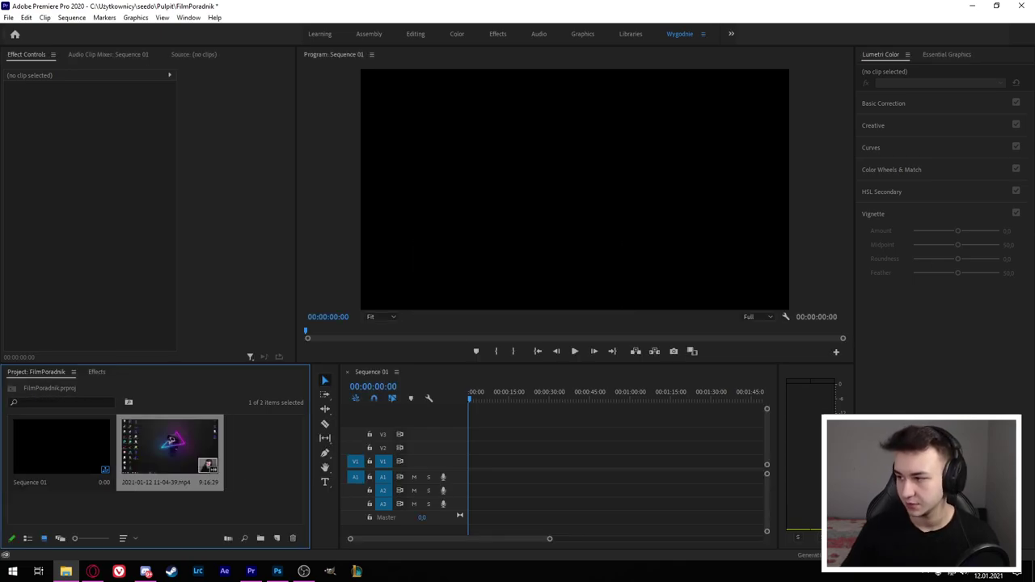
pyautogui.click(245, 490)
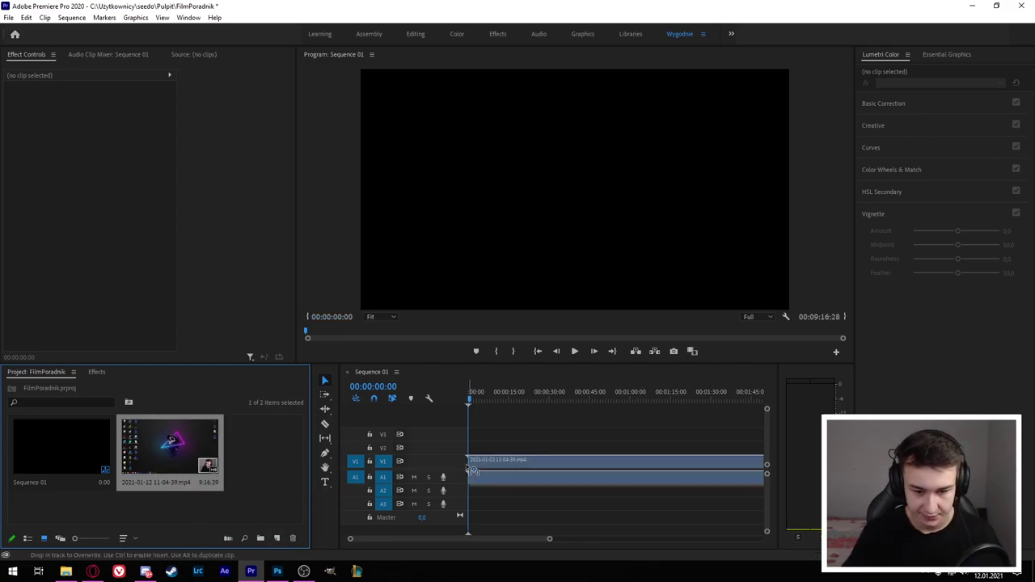
pyautogui.moveTo(165, 464); pyautogui.dragTo(476, 463)
pyautogui.press('Home')
pyautogui.press('=')
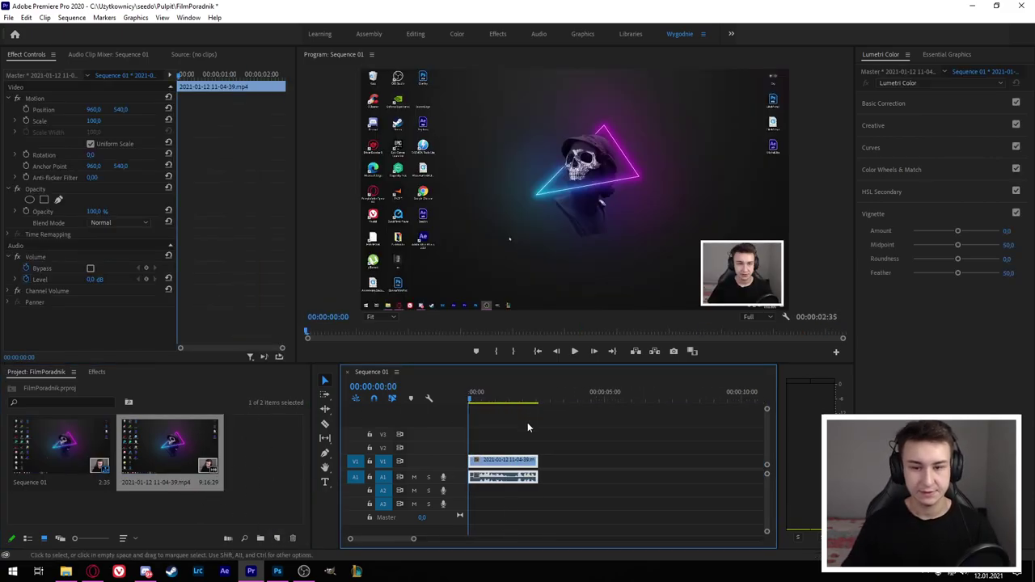
pyautogui.moveTo(467, 554); pyautogui.dragTo(469, 551)
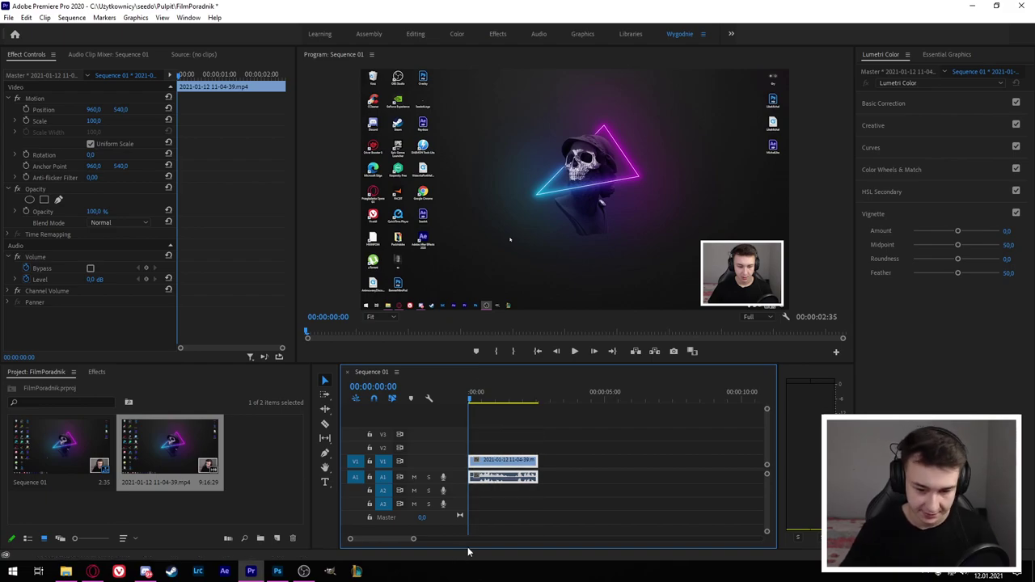
pyautogui.moveTo(511, 396); pyautogui.dragTo(500, 396)
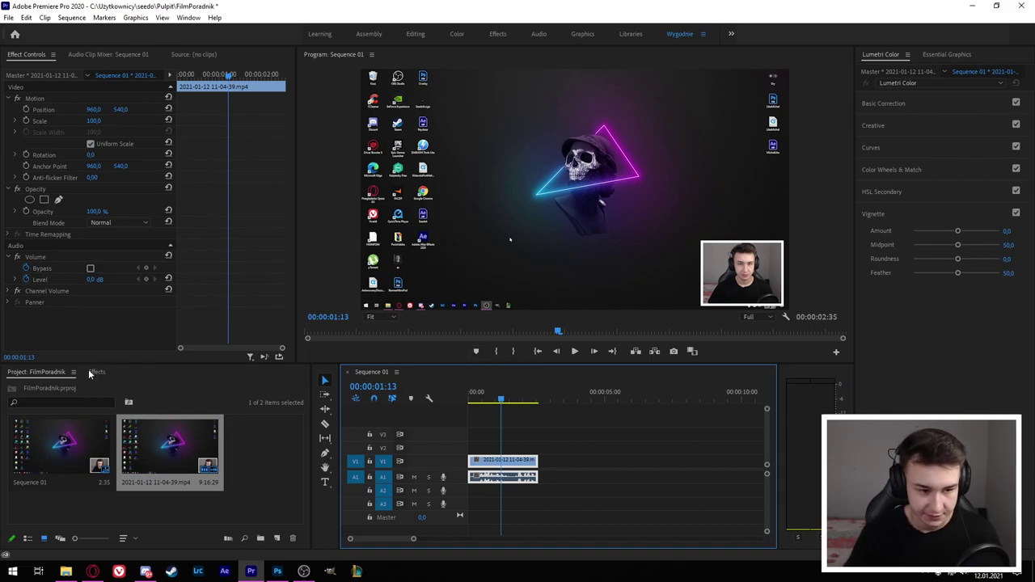
# - Add a centred text layer reading JAK ZROBIC NAPISY and nudge it up
pyautogui.click(520, 423)
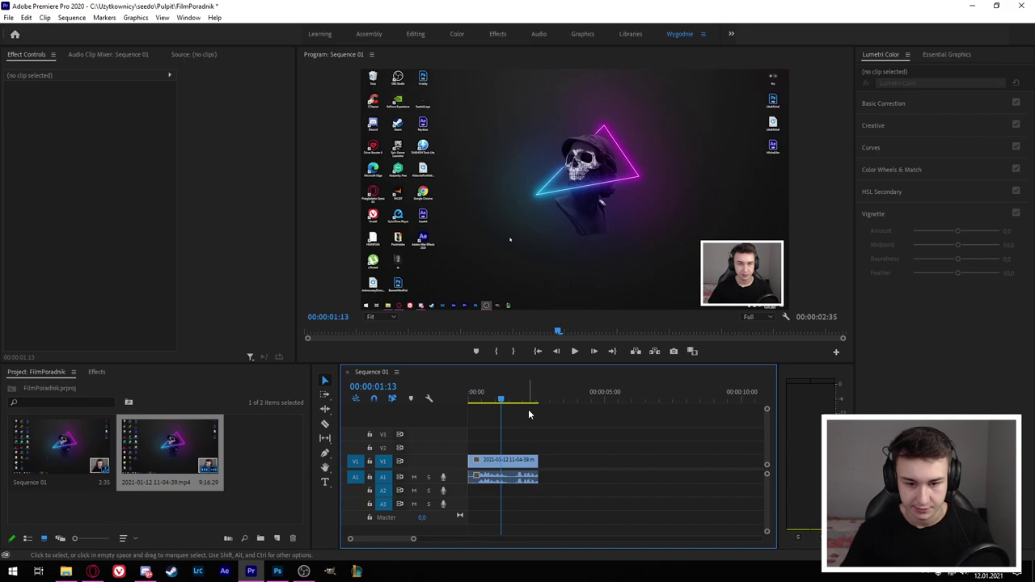
pyautogui.hotkey('ctrl', 't')
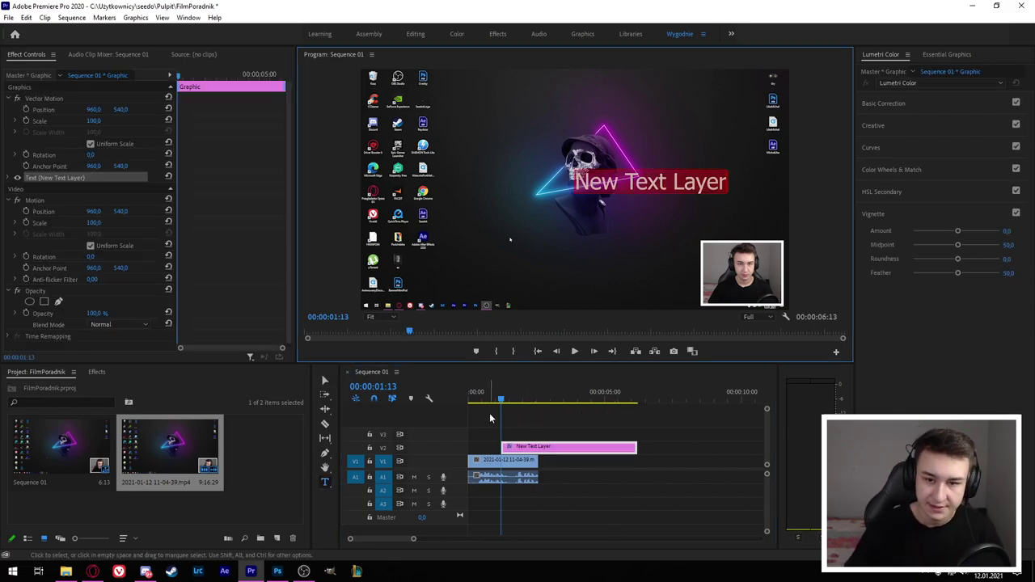
pyautogui.write('JAK ZROBIC')
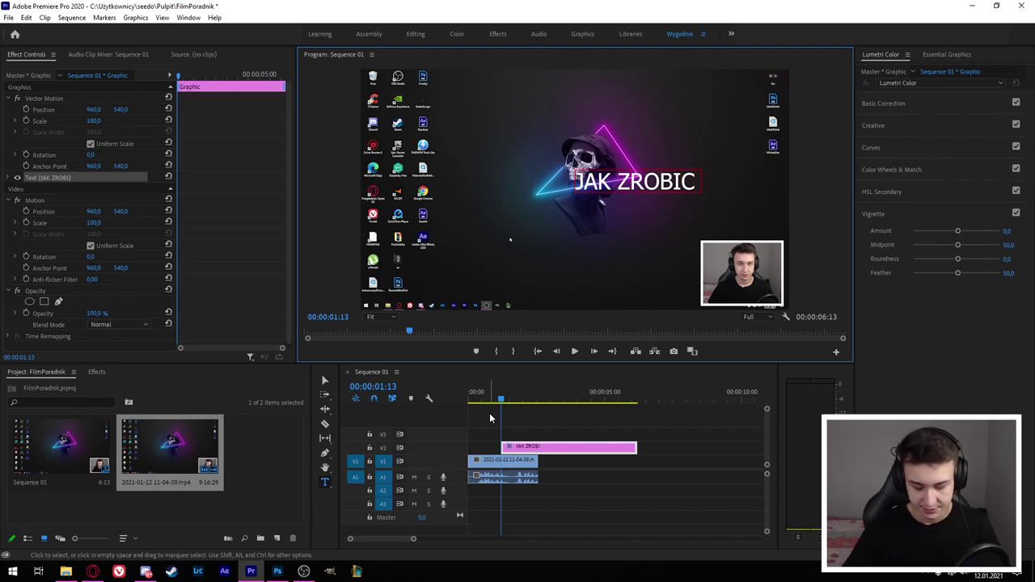
pyautogui.write(' NAPISY')
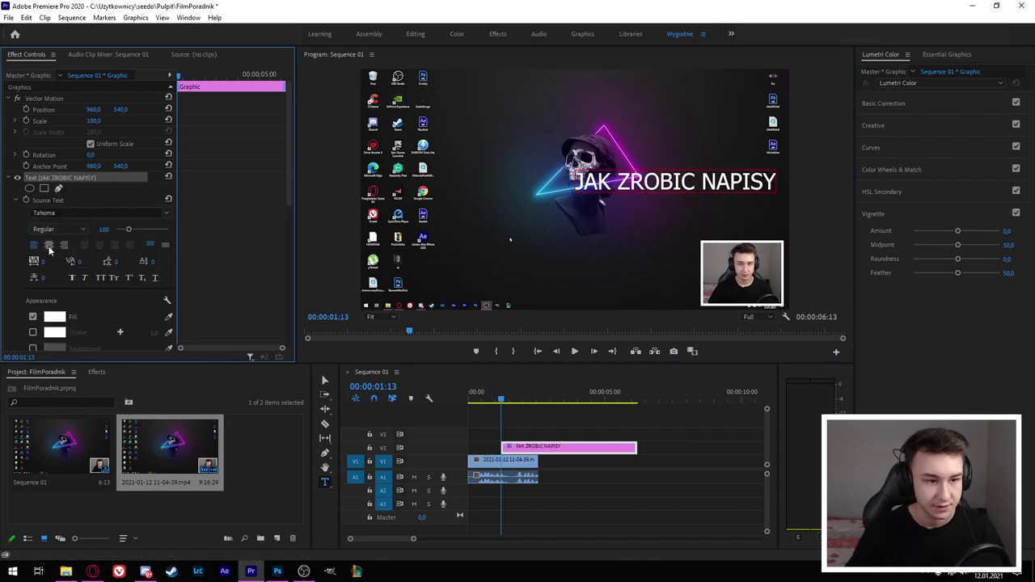
pyautogui.click(48, 245)
pyautogui.moveTo(94, 168)
pyautogui.mouseDown()
pyautogui.moveTo(137, 166)
pyautogui.moveTo(127, 168)
pyautogui.mouseUp()
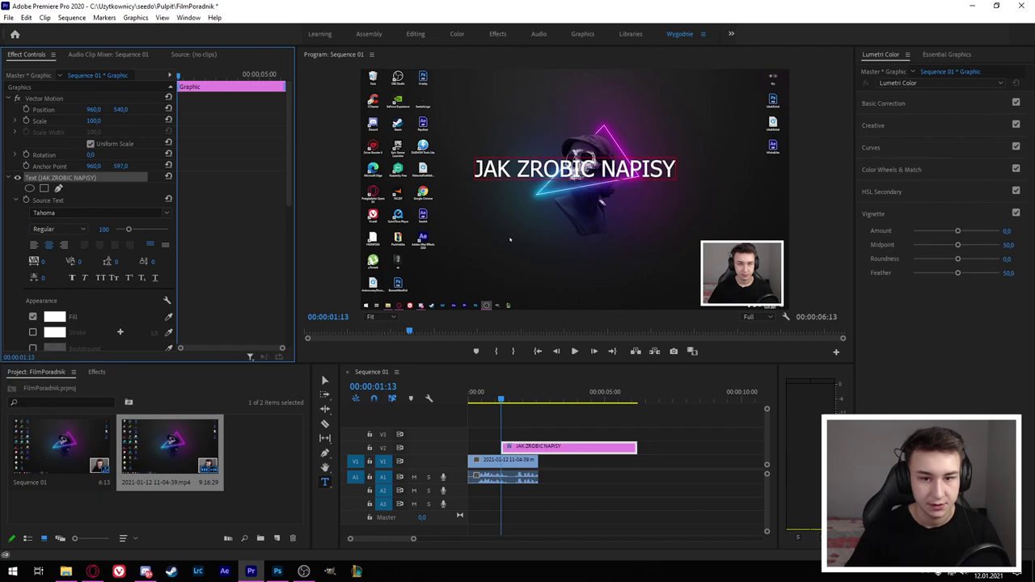
pyautogui.moveTo(527, 447); pyautogui.dragTo(529, 434)
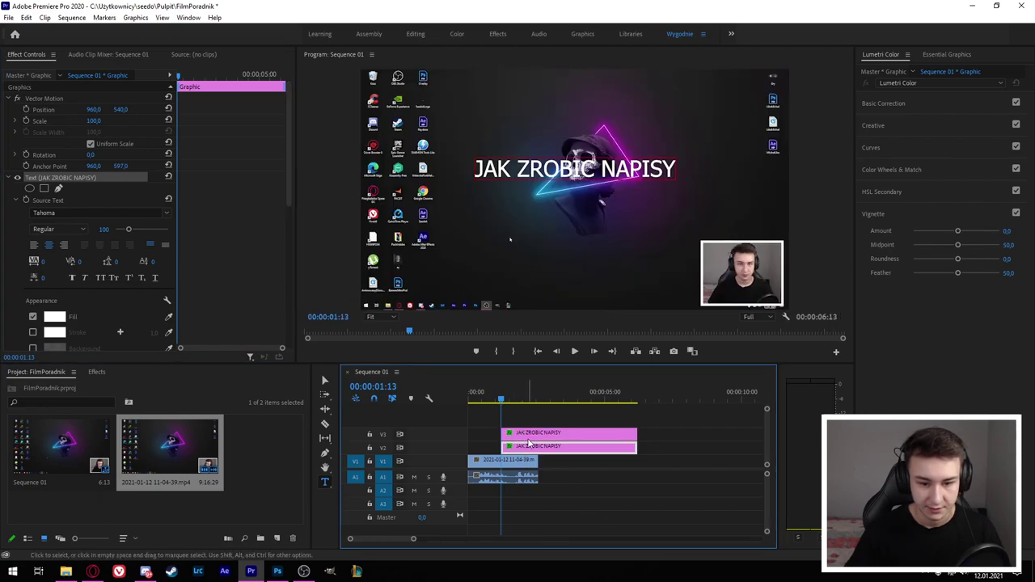
# - Copy the title to V3 as NAPISY W AE and move it below the first line
pyautogui.click(510, 239)
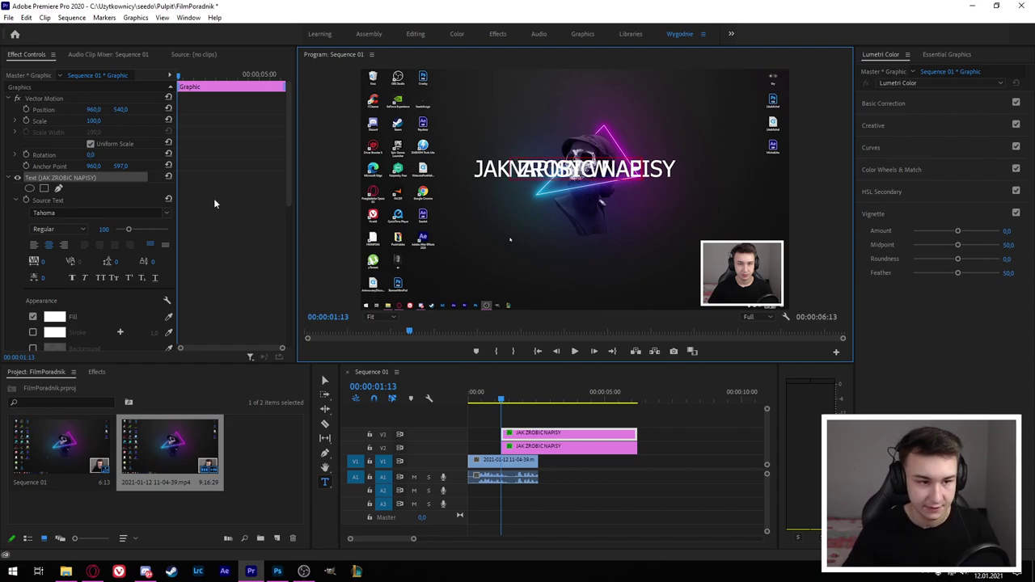
pyautogui.click(97, 168)
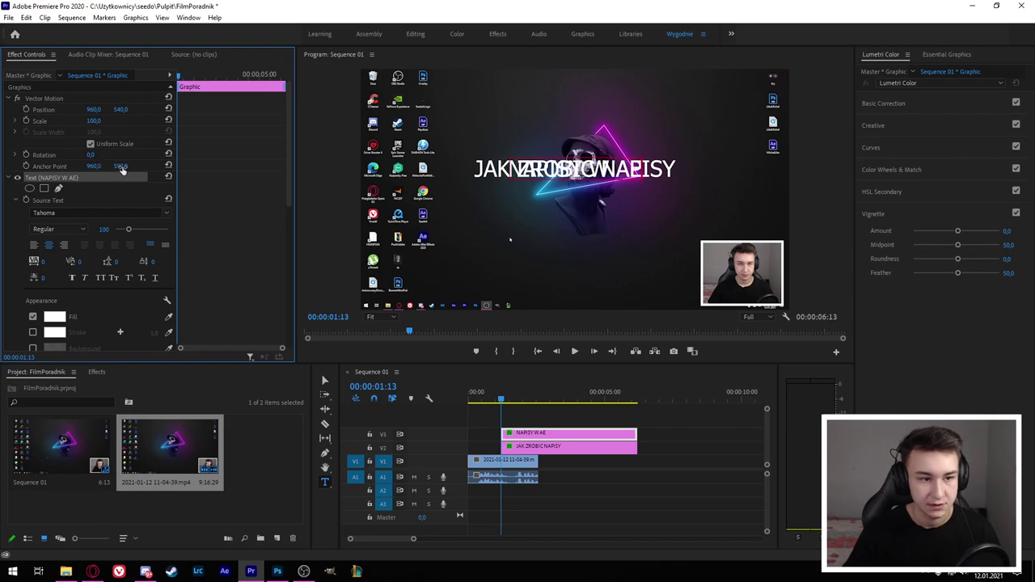
pyautogui.moveTo(121, 166)
pyautogui.mouseDown()
pyautogui.moveTo(81, 166)
pyautogui.moveTo(129, 166)
pyautogui.moveTo(185, 341)
pyautogui.mouseUp()
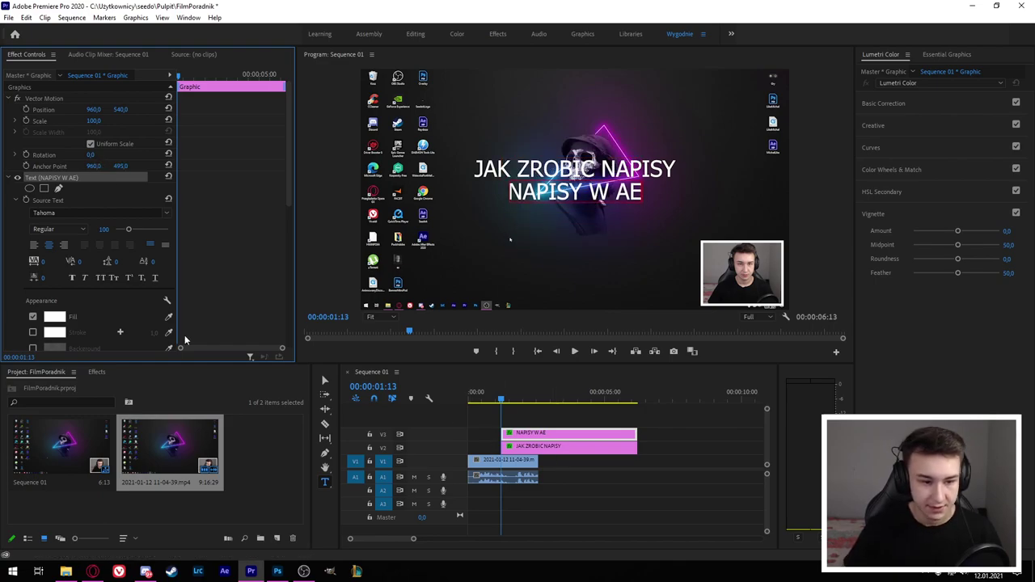
# - Set the NAPISY W AE line's font to Roboto Black
pyautogui.click(51, 214)
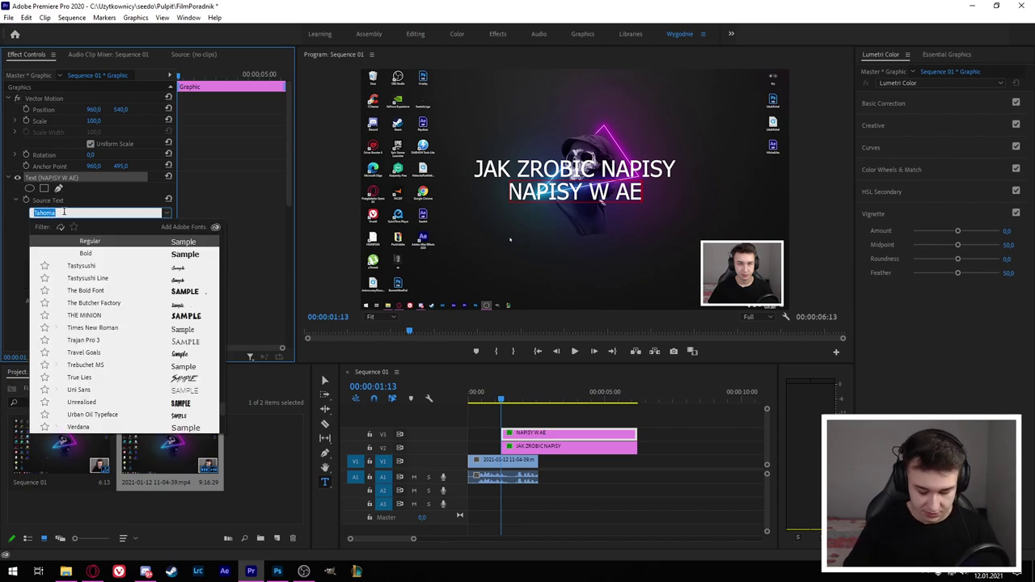
pyautogui.write('robo')
pyautogui.press('Down')
pyautogui.press('Down')
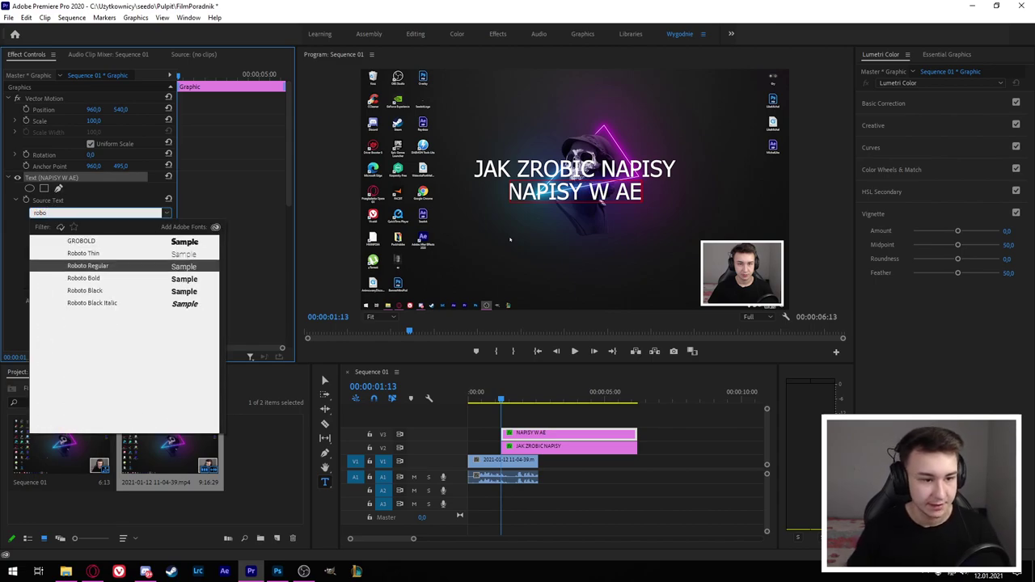
pyautogui.press('Down')
pyautogui.press('Down')
pyautogui.press('Up')
pyautogui.press('Up')
pyautogui.press('Up')
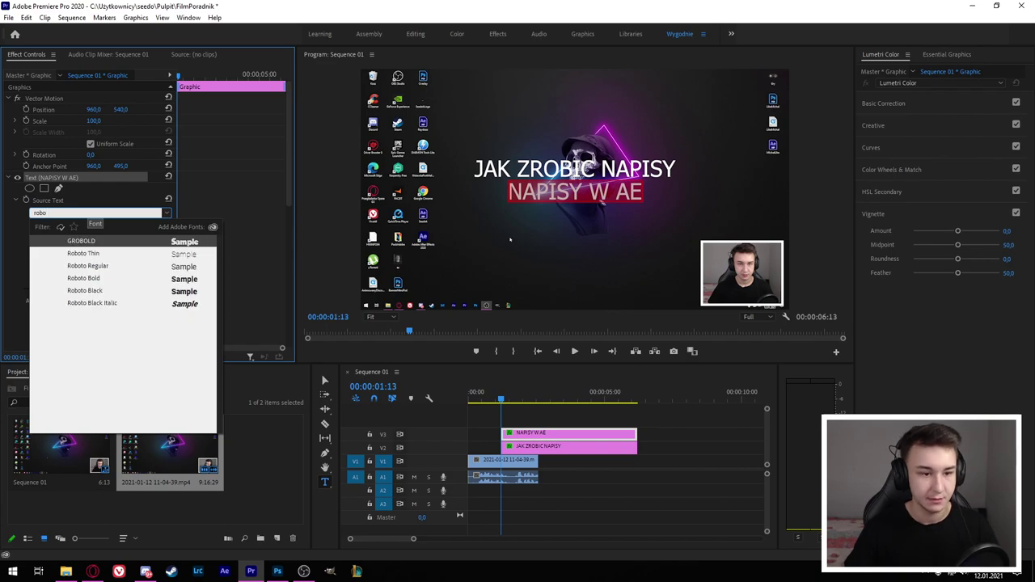
pyautogui.press('Down')
pyautogui.press('Down')
# - Set JAK ZROBIC NAPISY to Roboto Black too, then select both title clips
pyautogui.press('Down')
pyautogui.press('Down')
pyautogui.press('Return')
pyautogui.click(509, 240)
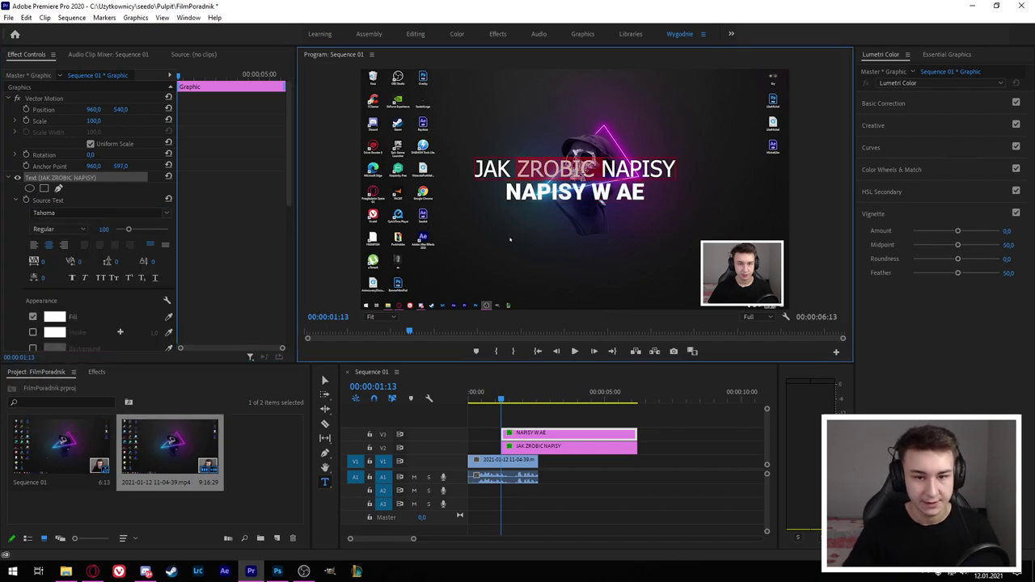
pyautogui.click(97, 213)
pyautogui.press('Down')
pyautogui.press('Down')
pyautogui.press('Return')
pyautogui.click(574, 448)
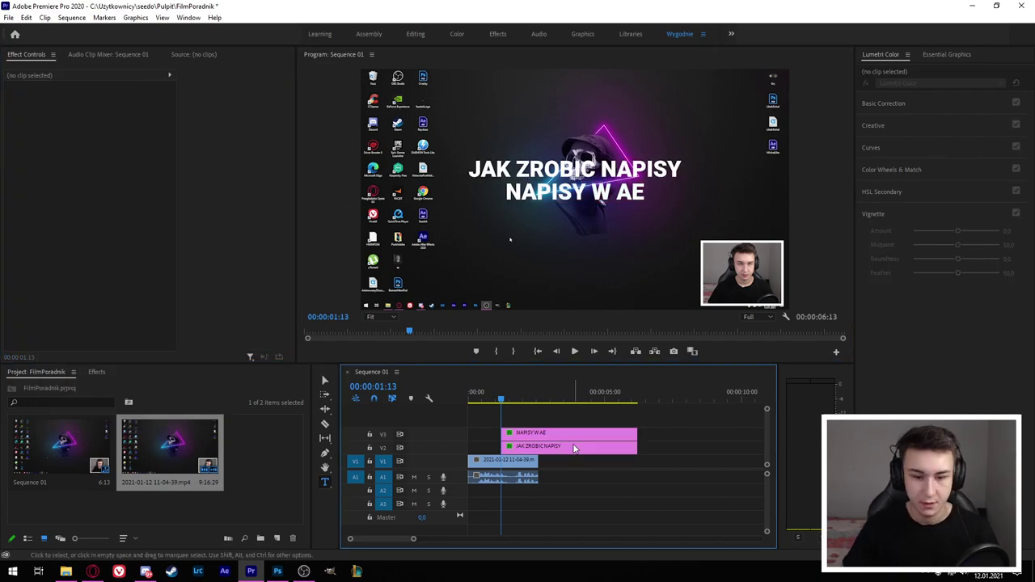
pyautogui.keyDown('shift'); pyautogui.click(622, 437); pyautogui.keyUp('shift')
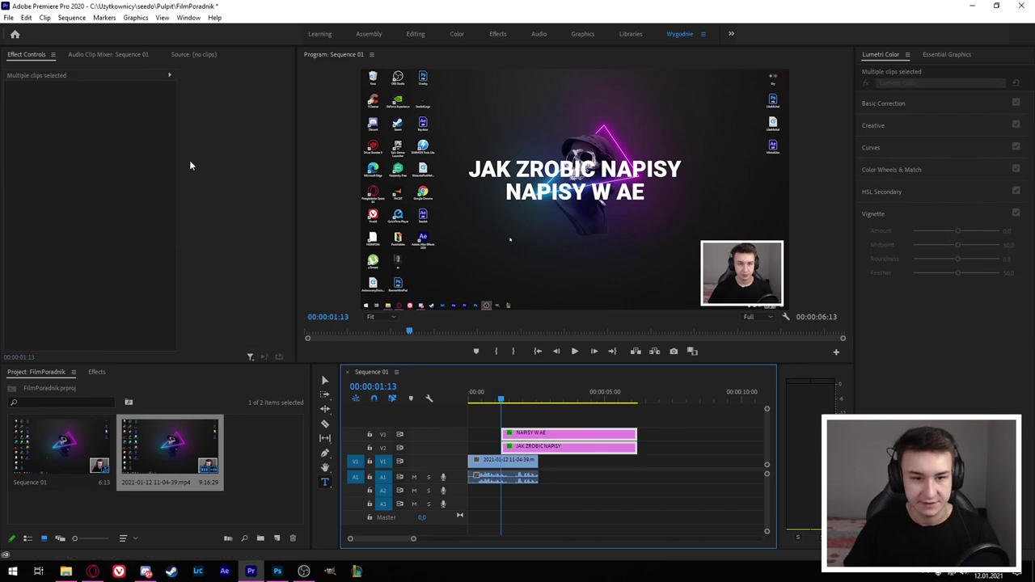
# - Nest the two selected title clips into Nested Sequence 01
pyautogui.rightClick(622, 437)
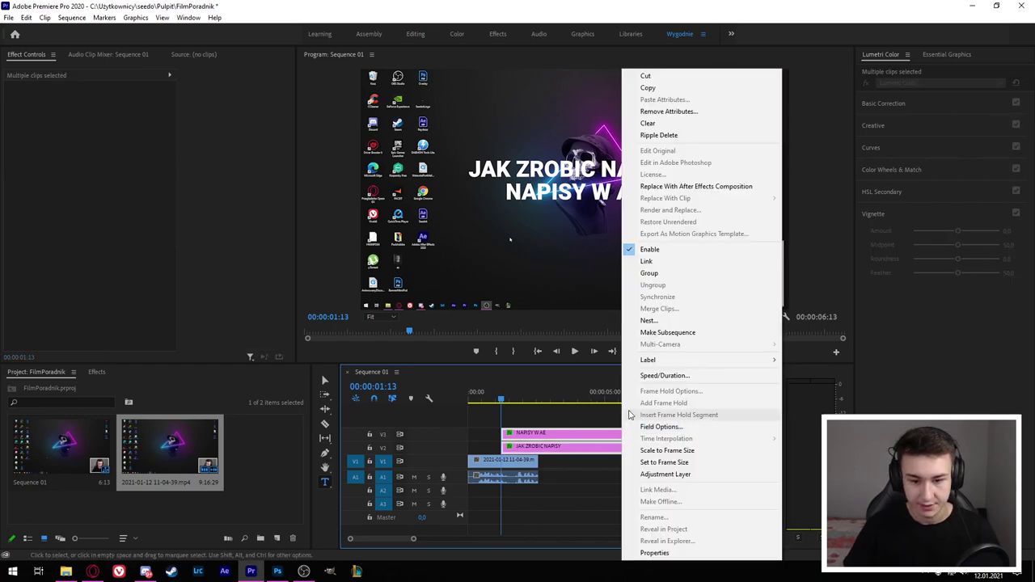
pyautogui.click(649, 321)
pyautogui.press('Return')
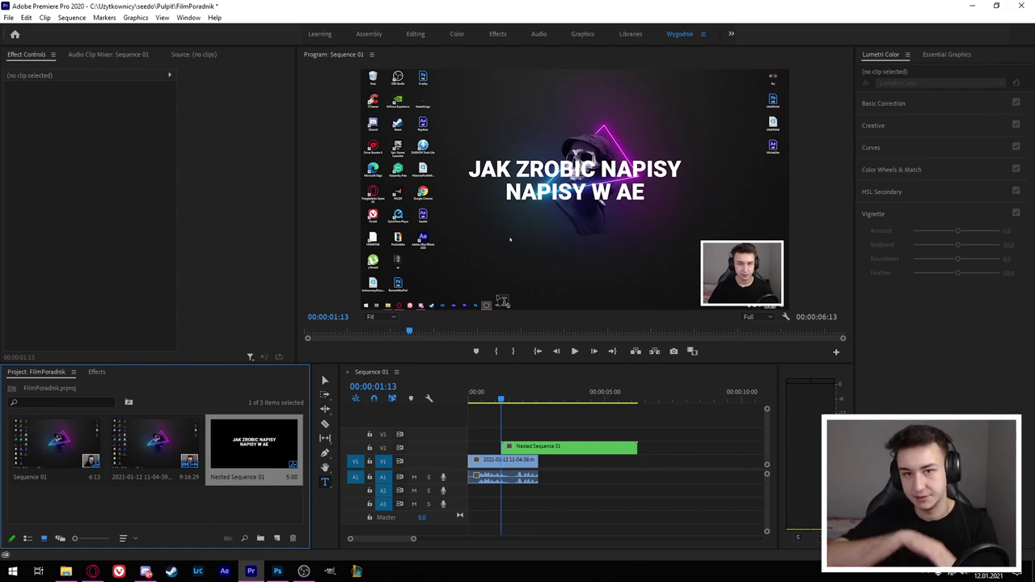
pyautogui.click(566, 447)
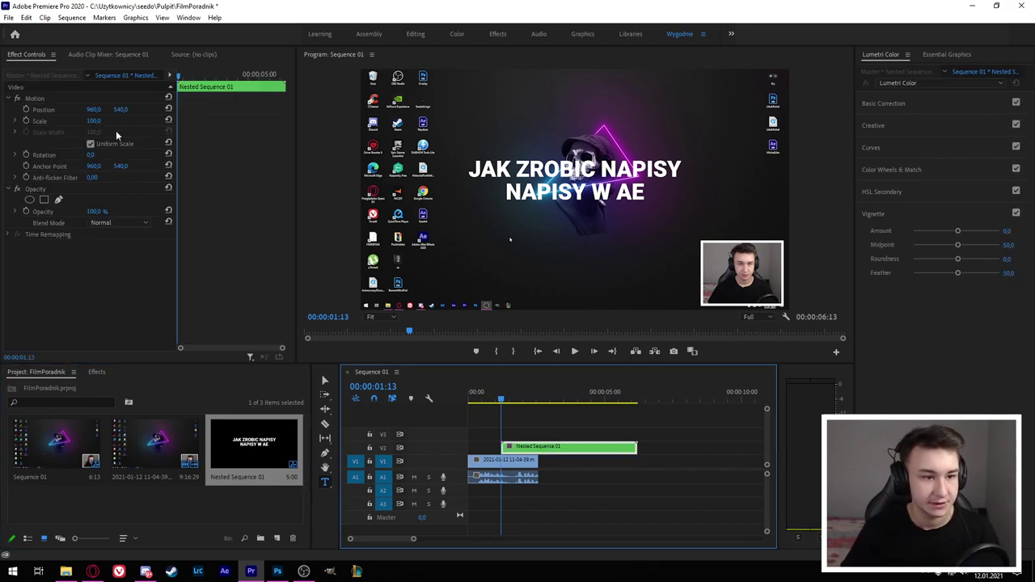
# - Lower the nested title to Position Y 566 and move the clip earlier in the sequence
pyautogui.moveTo(119, 109); pyautogui.dragTo(130, 109)
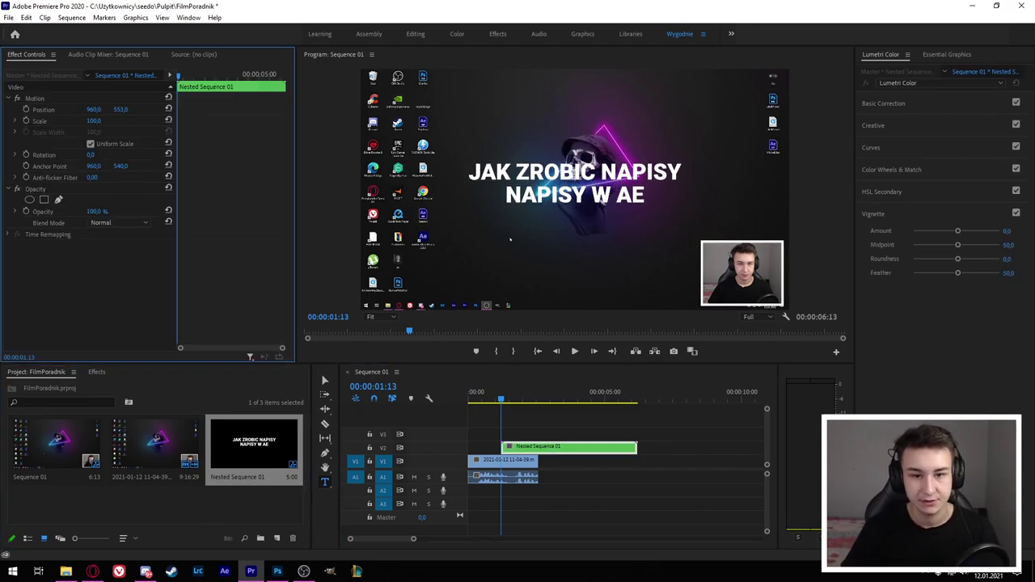
pyautogui.moveTo(510, 240); pyautogui.dragTo(510, 250)
pyautogui.moveTo(538, 446); pyautogui.dragTo(491, 448)
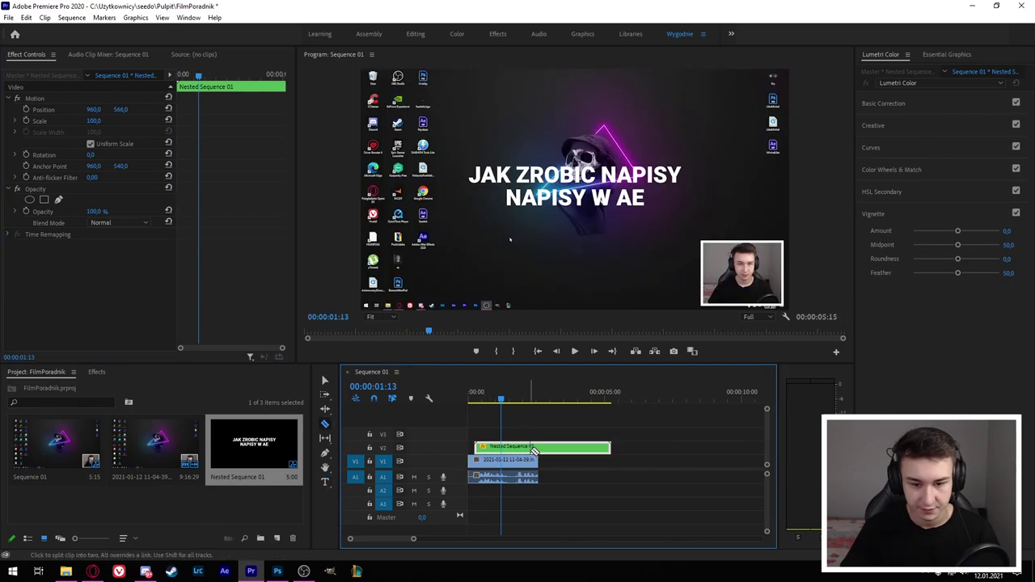
pyautogui.click(96, 371)
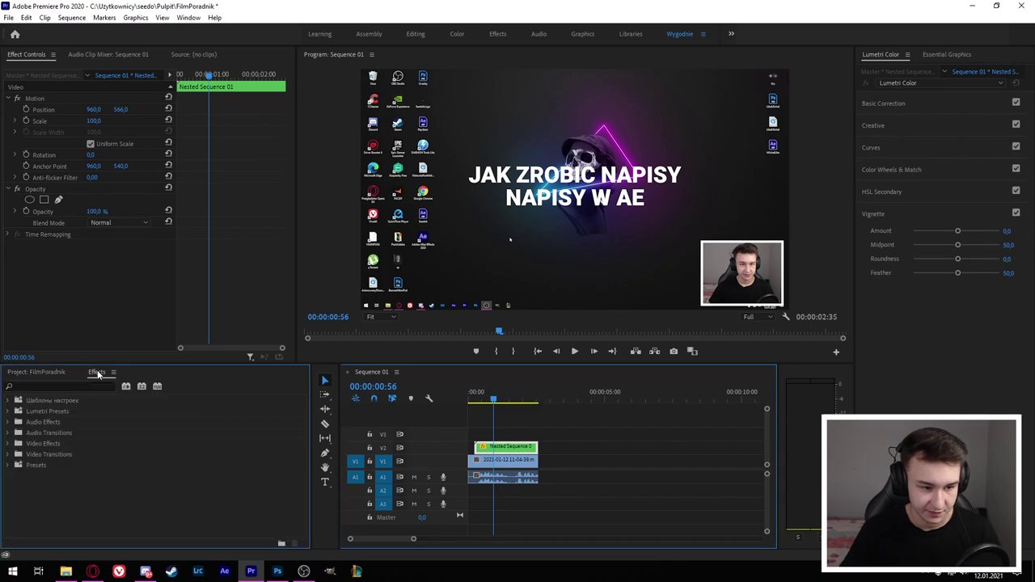
pyautogui.click(77, 386)
# - Apply Turbulent Displace to the nested title and enable Amount and Size keyframing near its start
pyautogui.write('t')
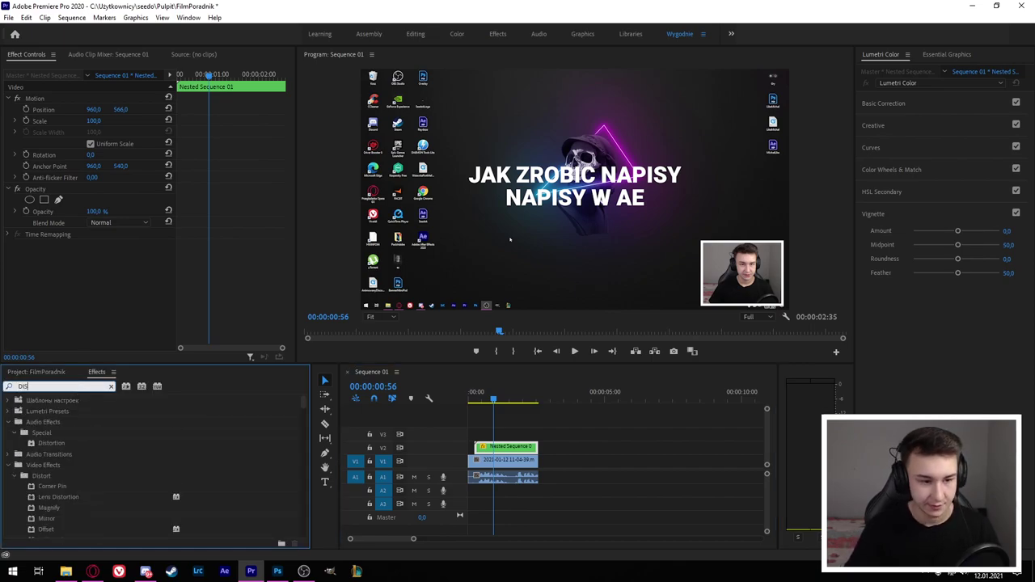
pyautogui.write('urbu')
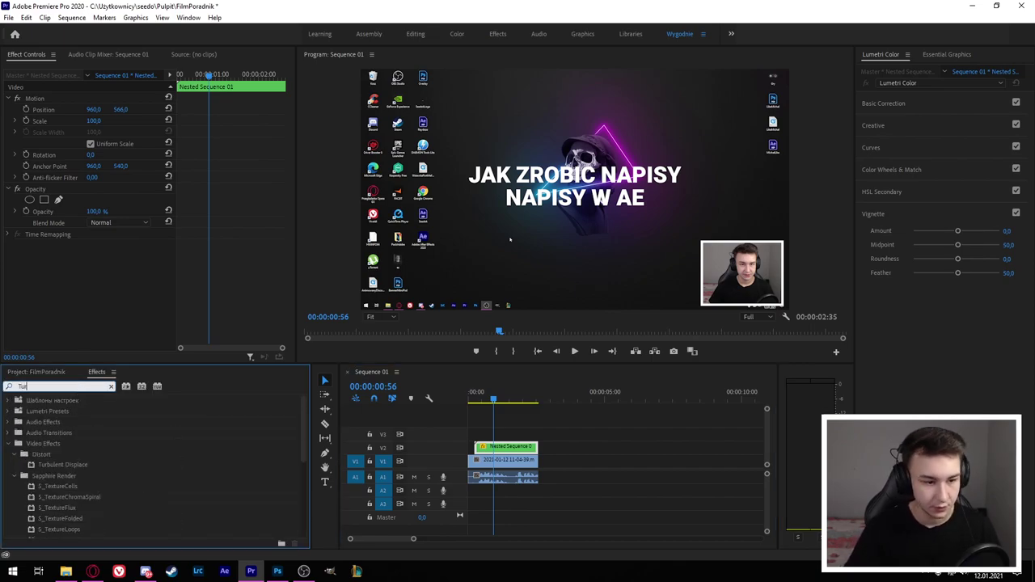
pyautogui.moveTo(80, 466); pyautogui.dragTo(509, 449)
pyautogui.click(441, 378)
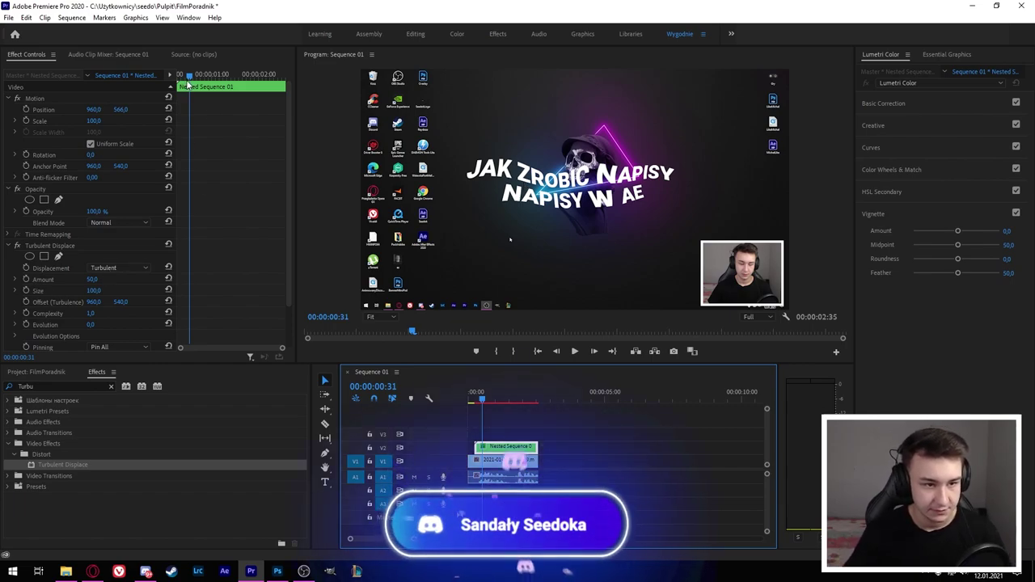
pyautogui.click(26, 279)
pyautogui.click(27, 278)
pyautogui.click(27, 290)
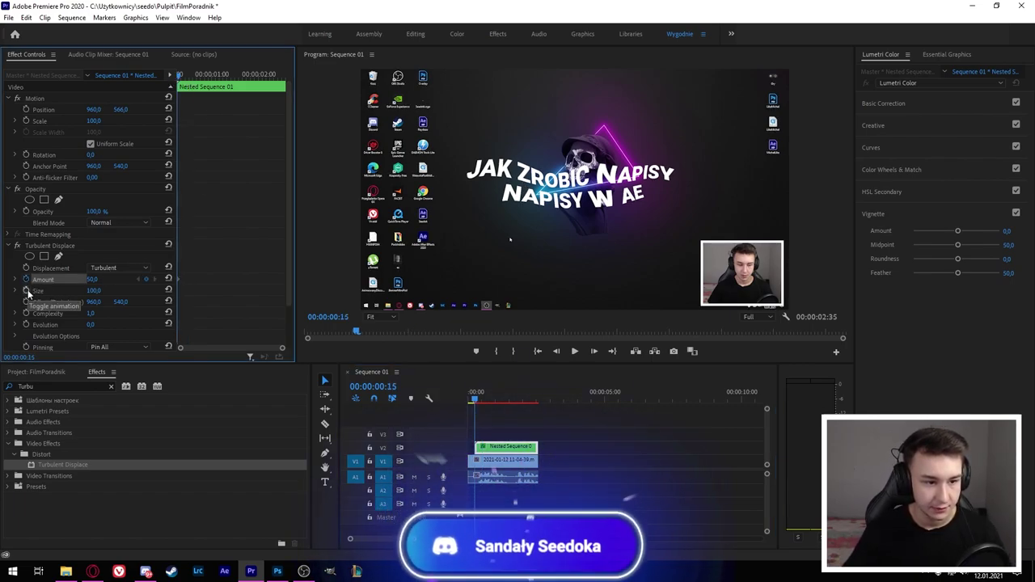
# - At 00:00:02:14 key the Amount at 150, then change it to 100
pyautogui.click(270, 75)
pyautogui.click(94, 279)
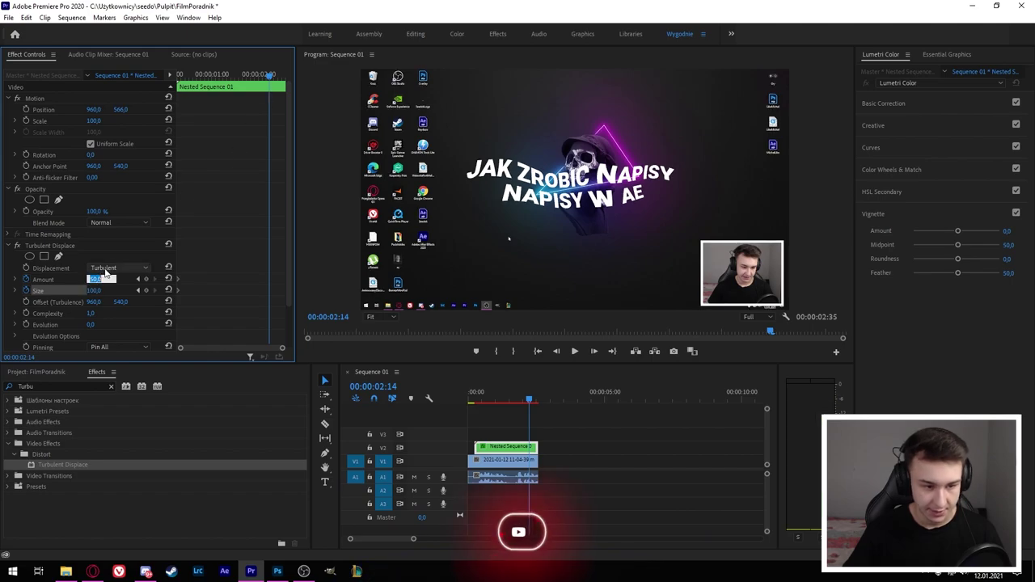
pyautogui.write('150')
pyautogui.press('Return')
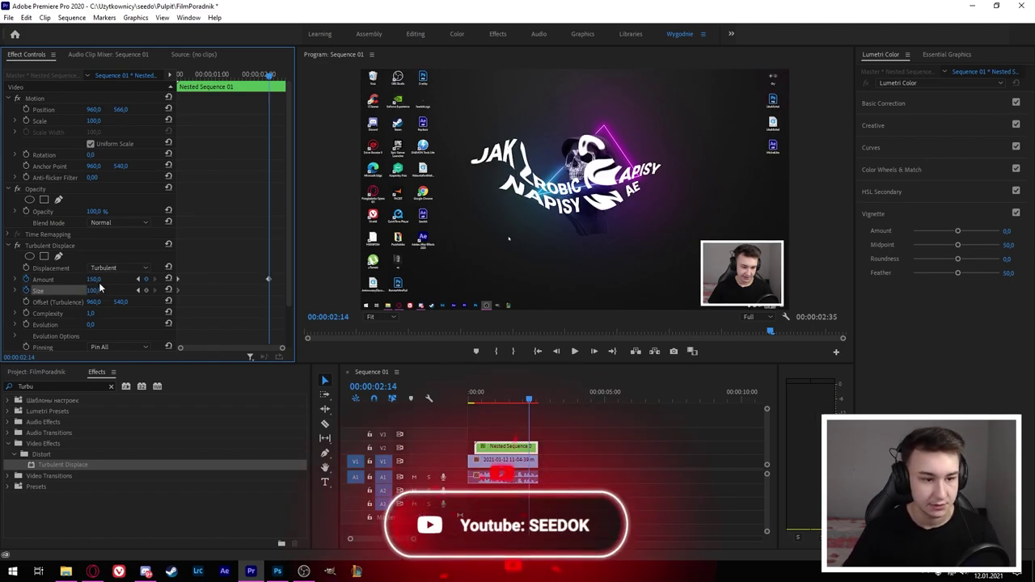
pyautogui.click(95, 279)
pyautogui.write('100')
pyautogui.press('Return')
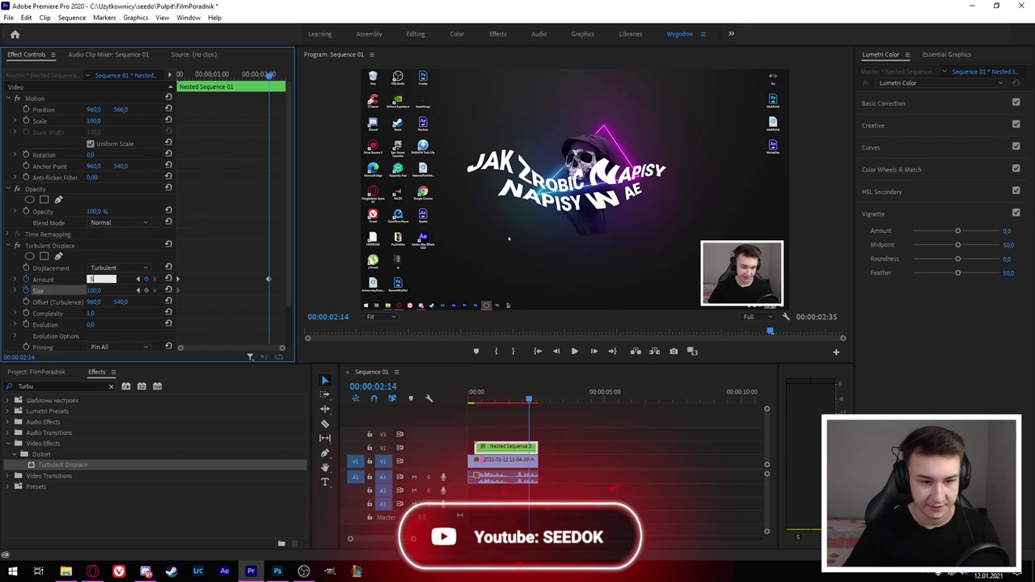
pyautogui.click(207, 74)
# - At 00:00:01:35 key Turbulent Displace Amount 150 and Size 200
pyautogui.click(238, 74)
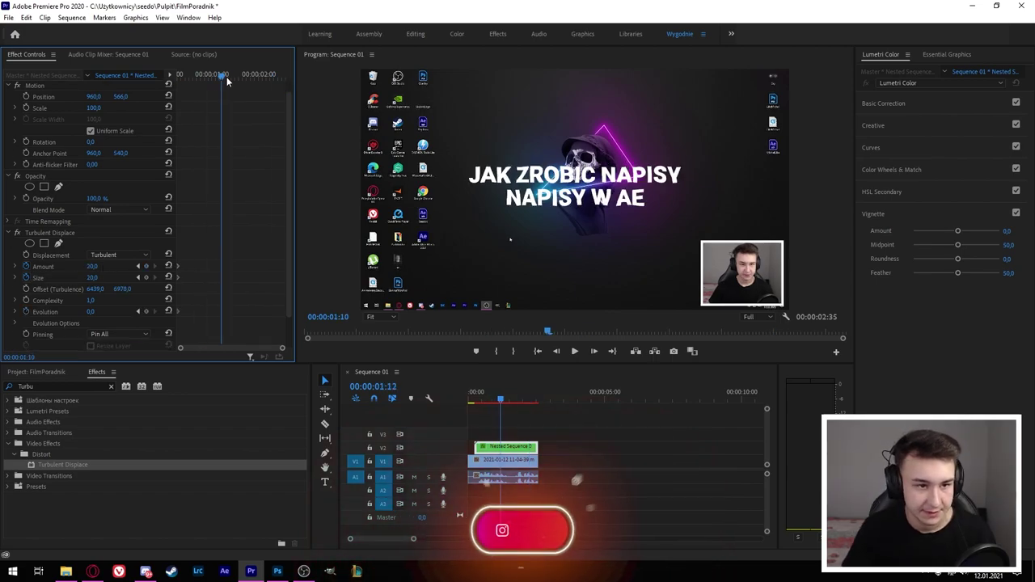
pyautogui.click(95, 266)
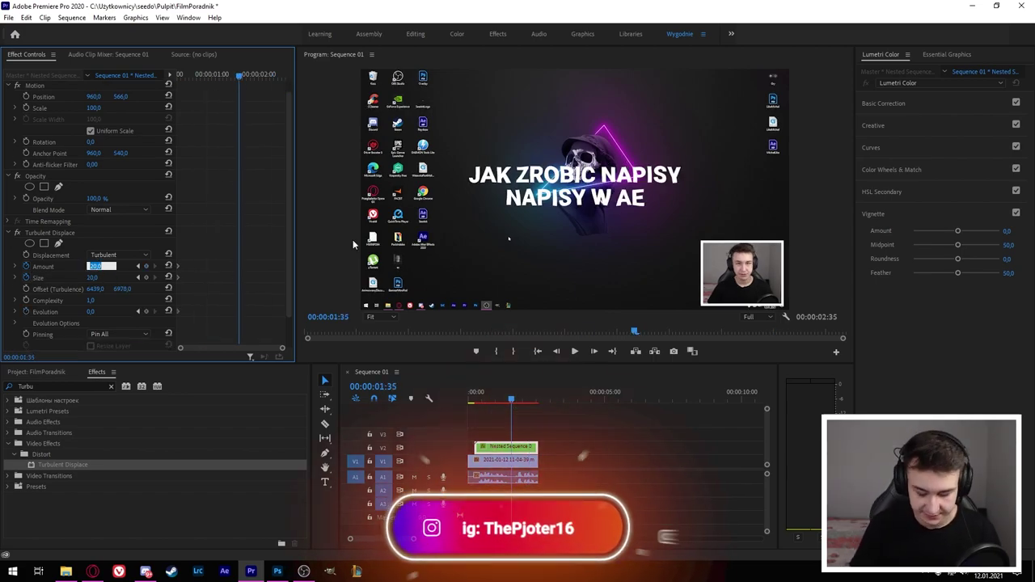
pyautogui.write('150')
pyautogui.press('Return')
pyautogui.click(92, 277)
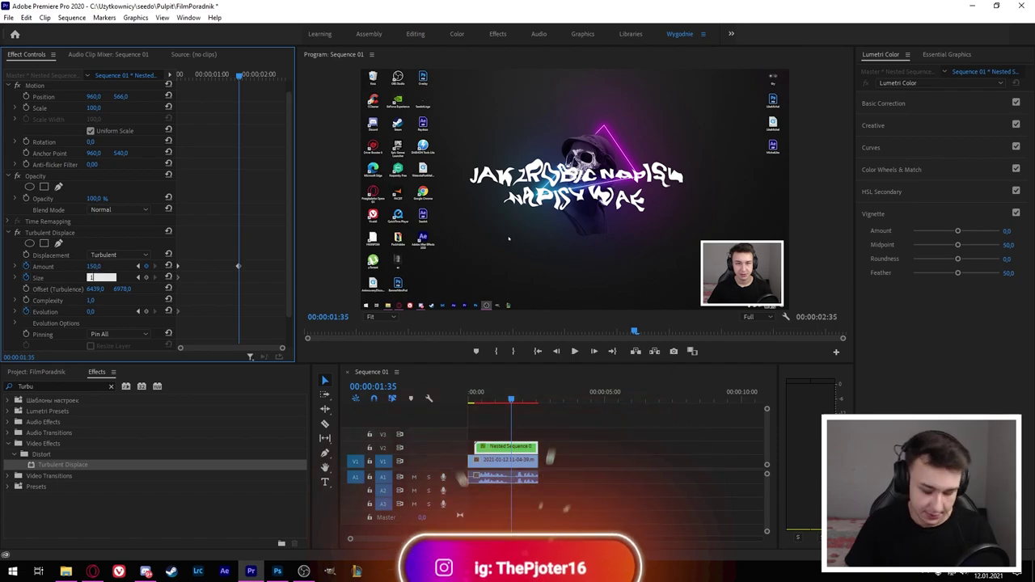
pyautogui.write('200')
pyautogui.press('Return')
# - Set the Displacement type to Twist after briefly trying Bulge
pyautogui.click(117, 254)
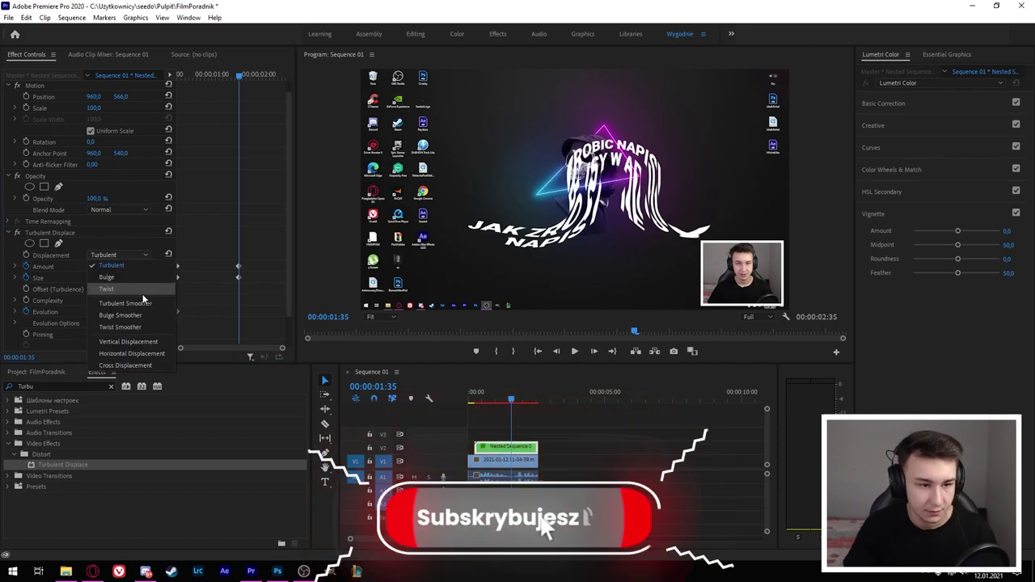
pyautogui.click(106, 288)
pyautogui.click(120, 255)
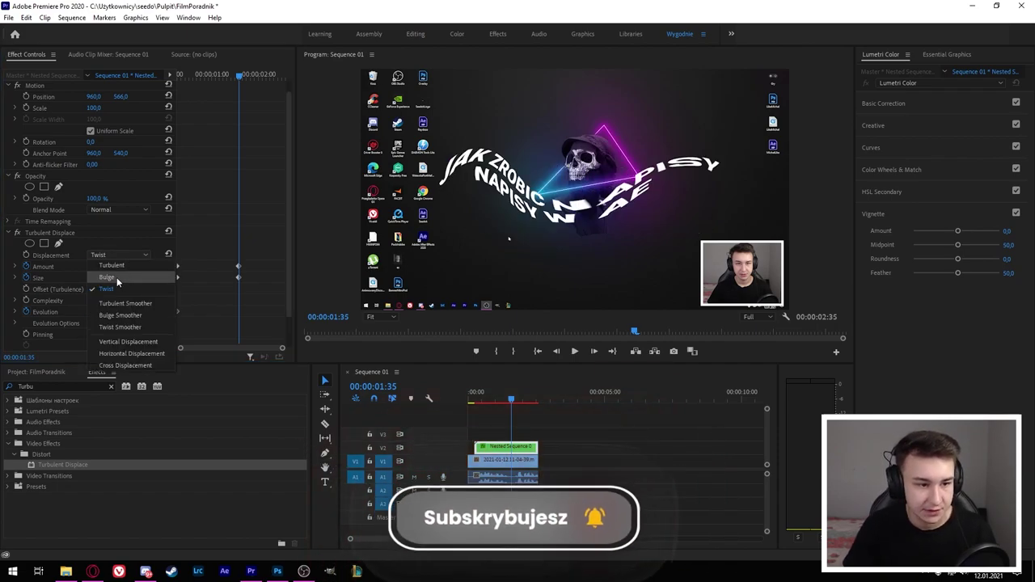
pyautogui.click(116, 277)
pyautogui.click(115, 253)
pyautogui.click(116, 255)
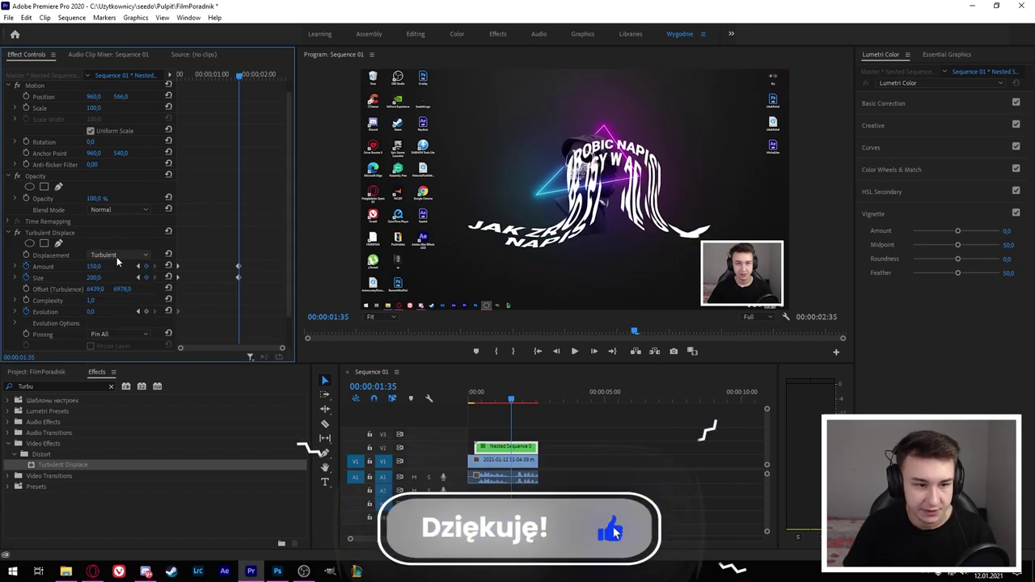
pyautogui.click(117, 256)
pyautogui.click(106, 289)
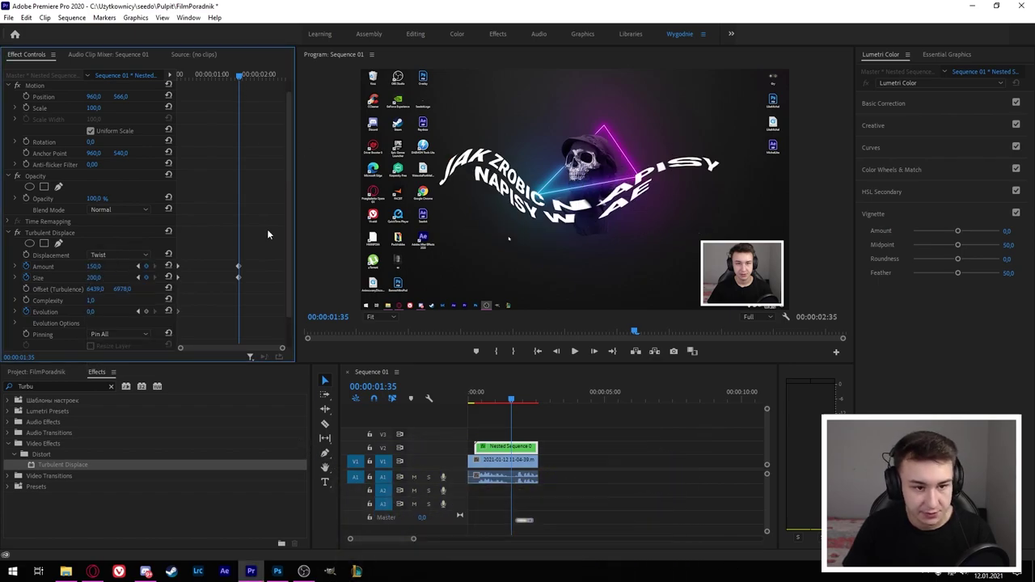
# - Play back the animated title, stop, and reselect the nested title clip
pyautogui.press('space')
pyautogui.click(655, 422)
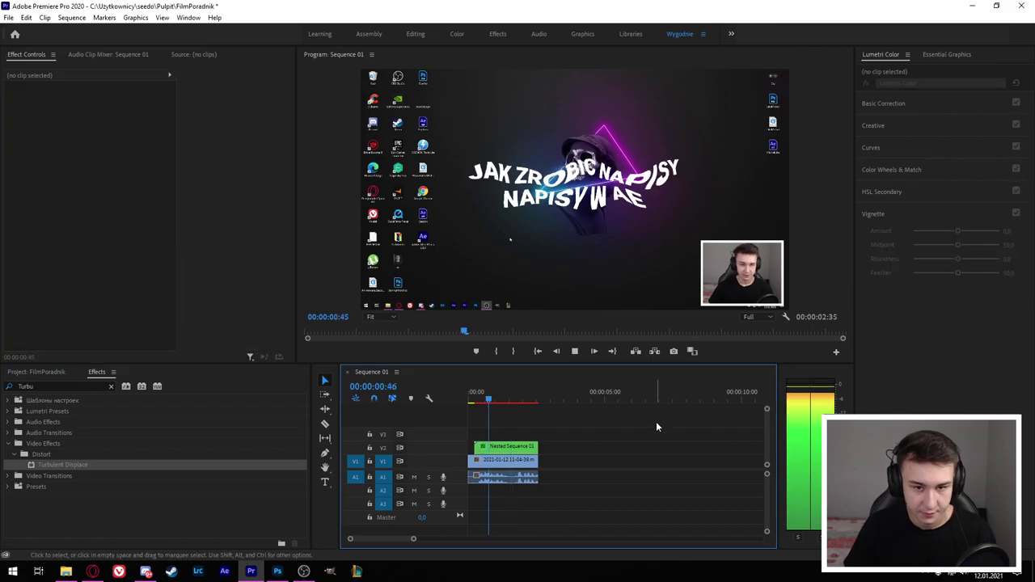
pyautogui.click(503, 459)
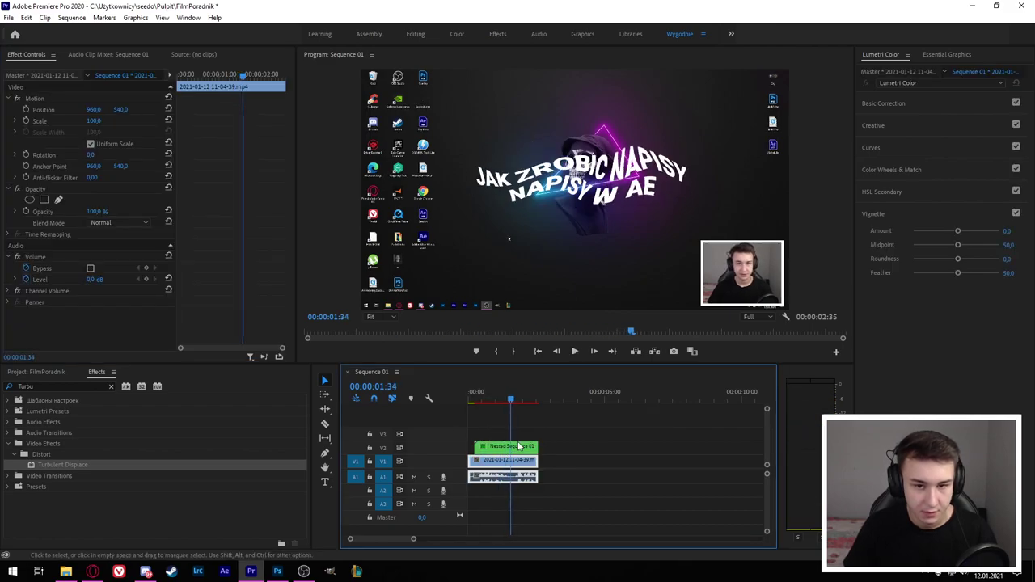
pyautogui.press('space')
pyautogui.click(505, 446)
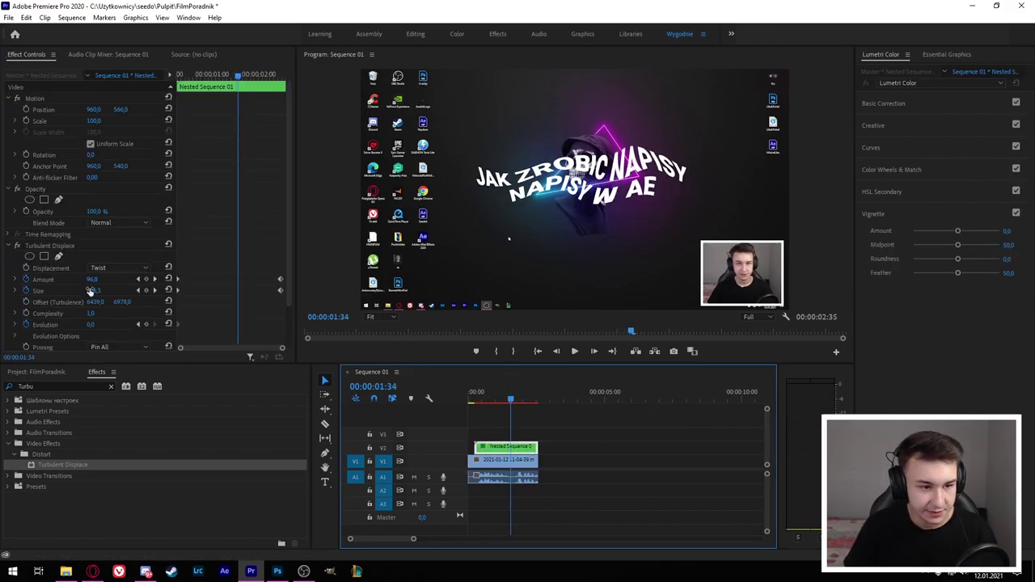
# - Replace the Amount keyframe with 0, raise Size, and move the Amount keyframe to the clip's end
pyautogui.press('Delete')
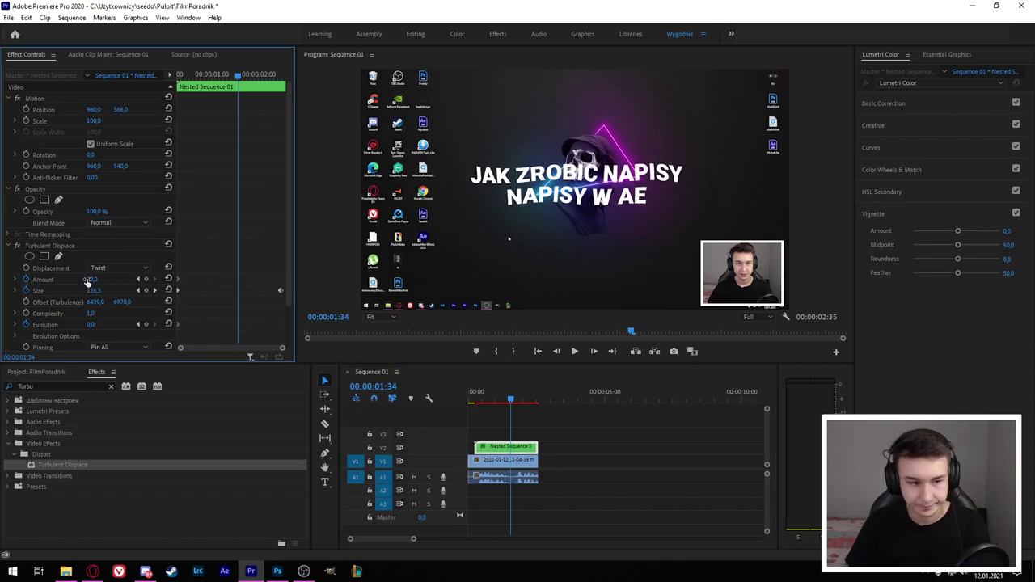
pyautogui.write('0')
pyautogui.press('Return')
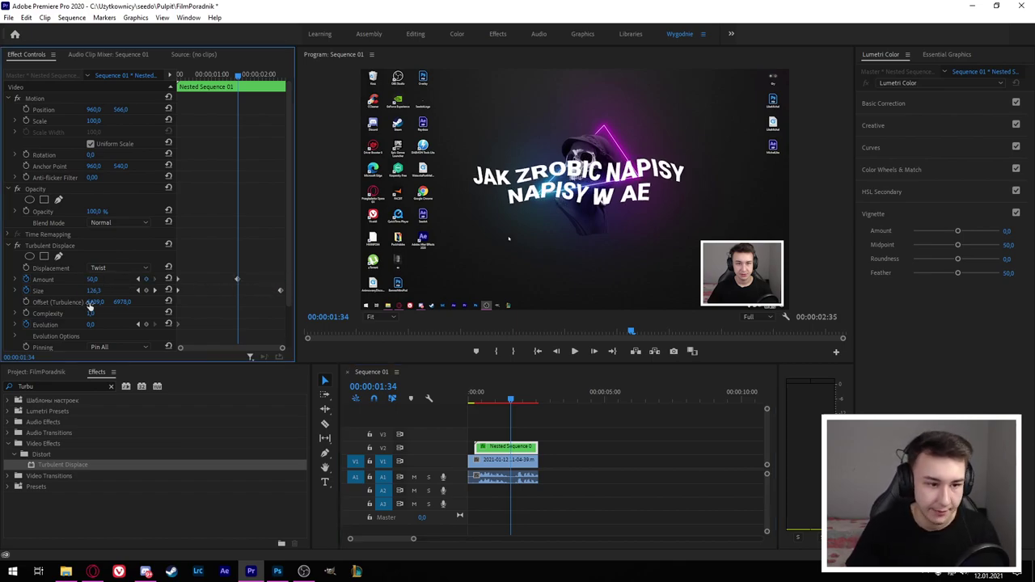
pyautogui.moveTo(93, 290); pyautogui.dragTo(101, 291)
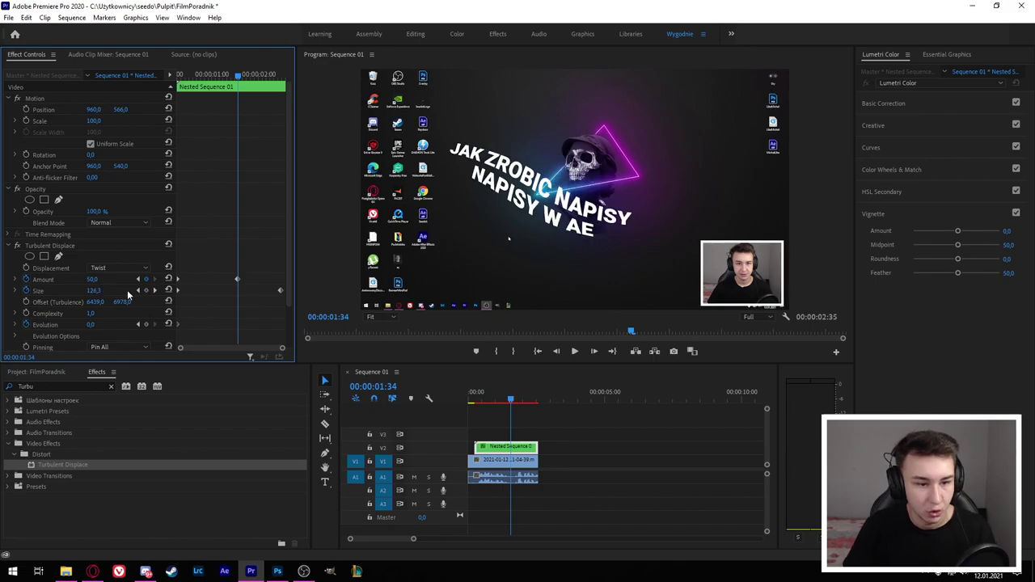
pyautogui.moveTo(237, 279); pyautogui.dragTo(279, 279)
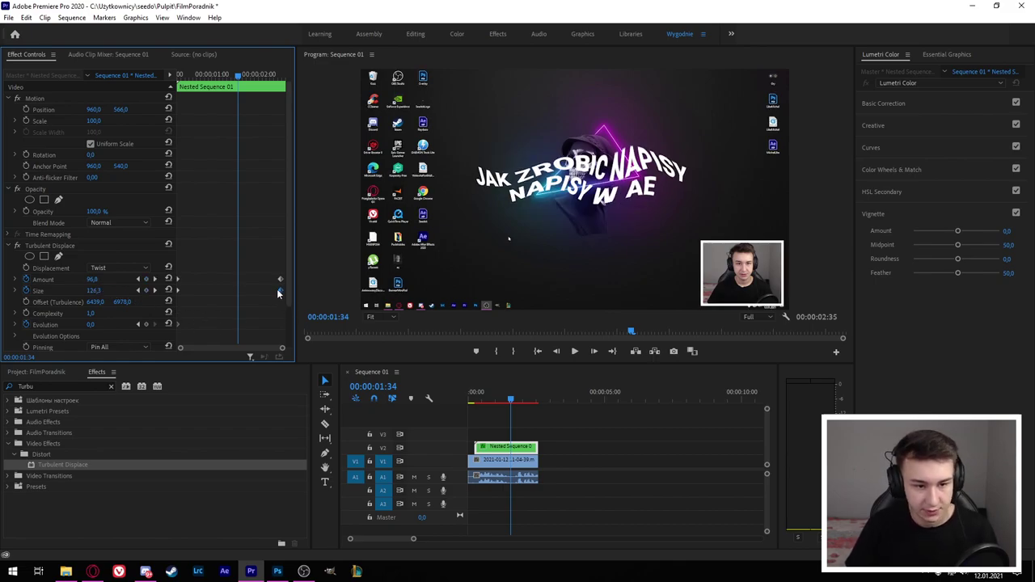
# - Key Size 40 at the clip's end, push the Amount much higher, and preview from the start
pyautogui.click(95, 290)
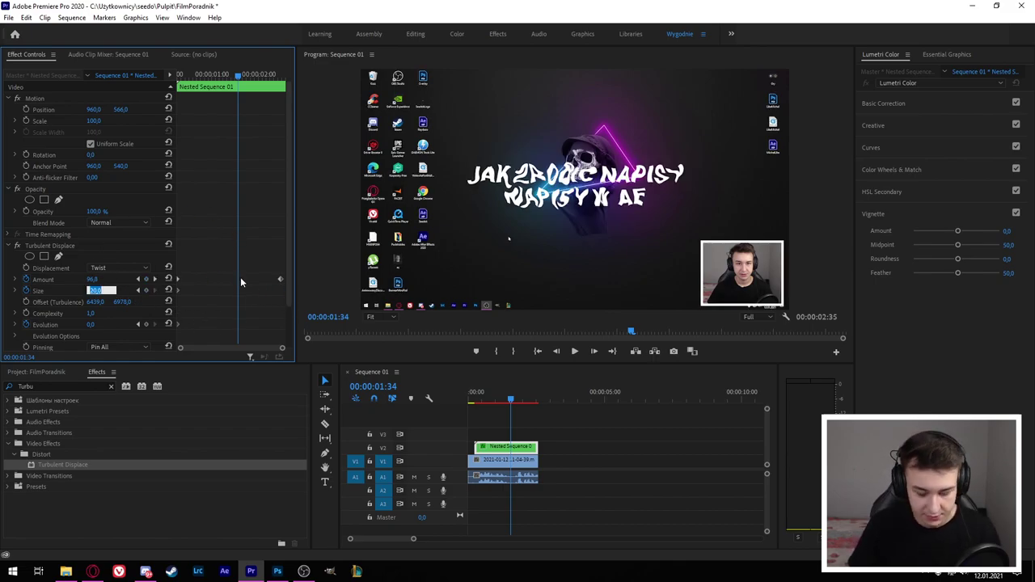
pyautogui.write('40')
pyautogui.press('Return')
pyautogui.moveTo(237, 290); pyautogui.dragTo(280, 290)
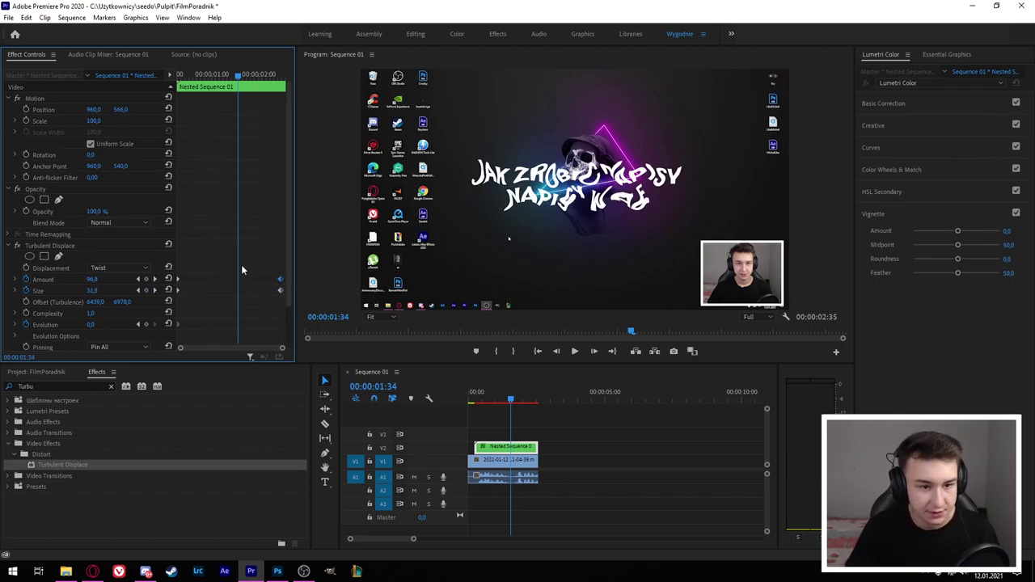
pyautogui.press('Delete')
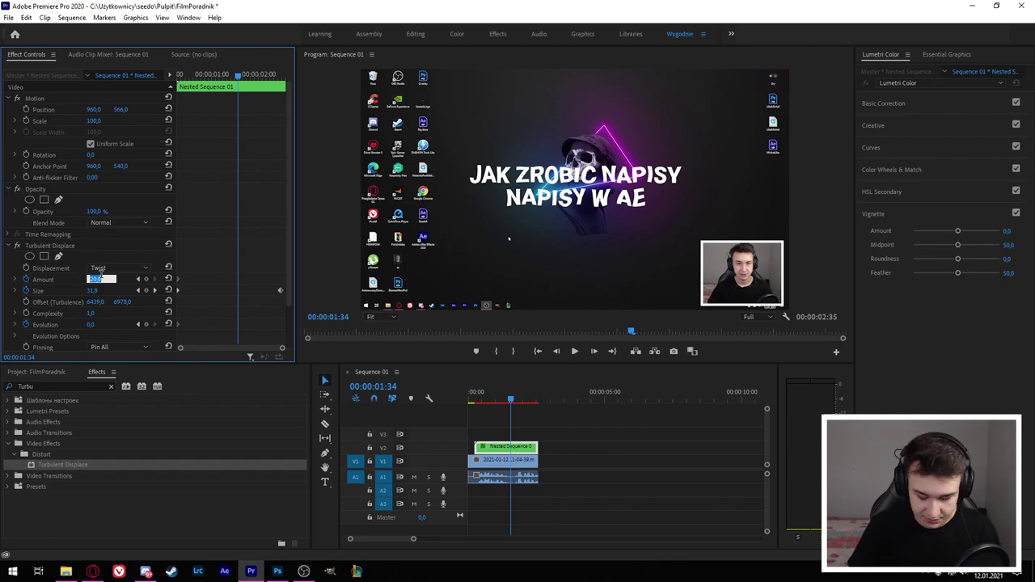
pyautogui.write('800')
pyautogui.press('Return')
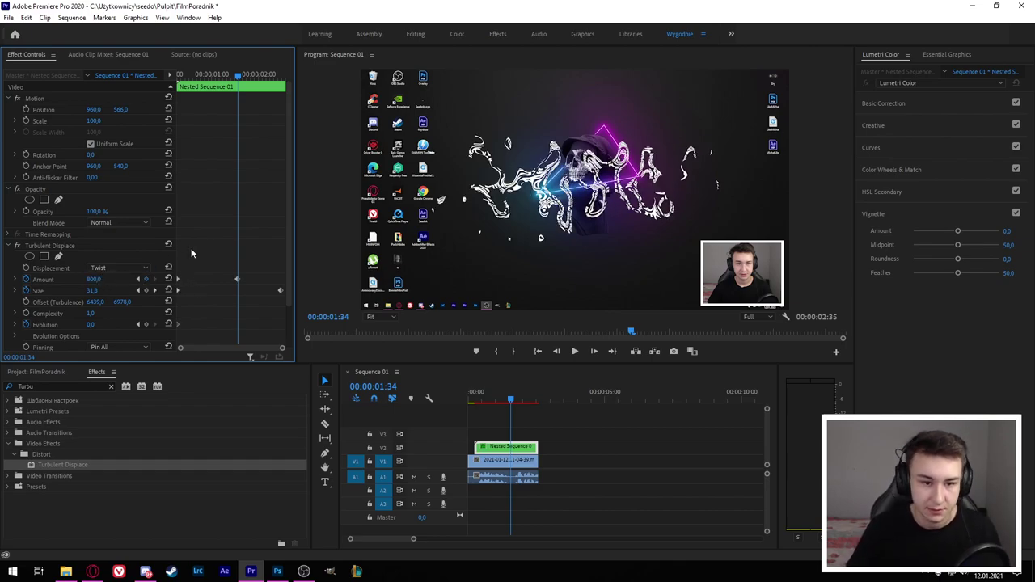
pyautogui.press('Home')
pyautogui.press('space')
# - Preview the distortion, pausing on a scrambled frame, with the nested title selected
pyautogui.click(652, 466)
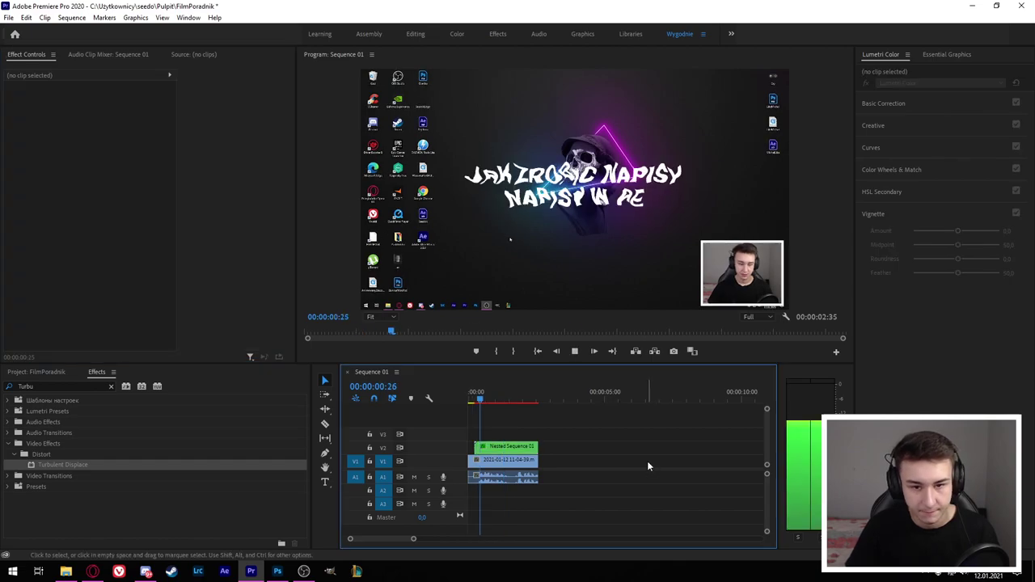
pyautogui.press('space')
pyautogui.press('d')
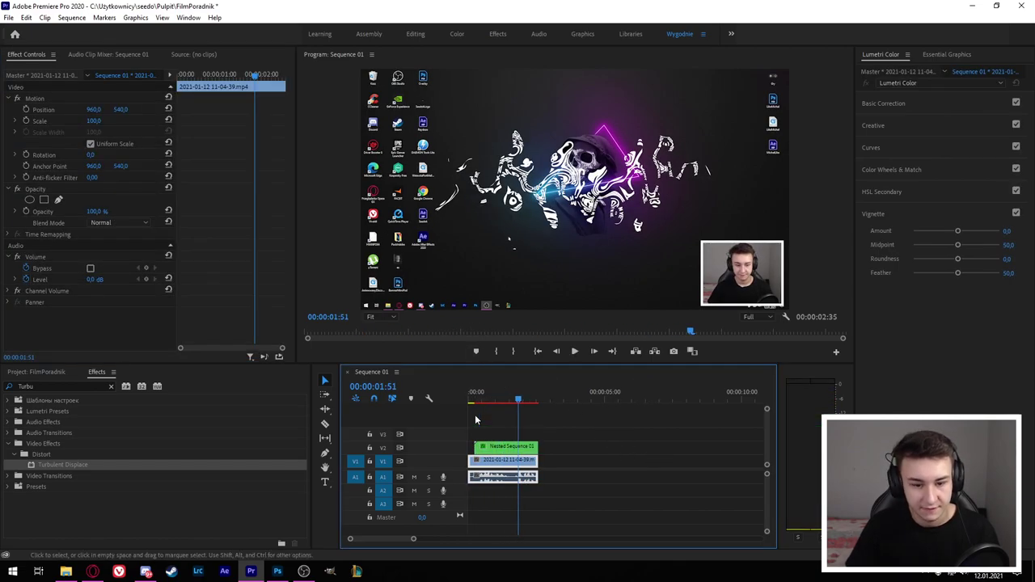
pyautogui.click(527, 447)
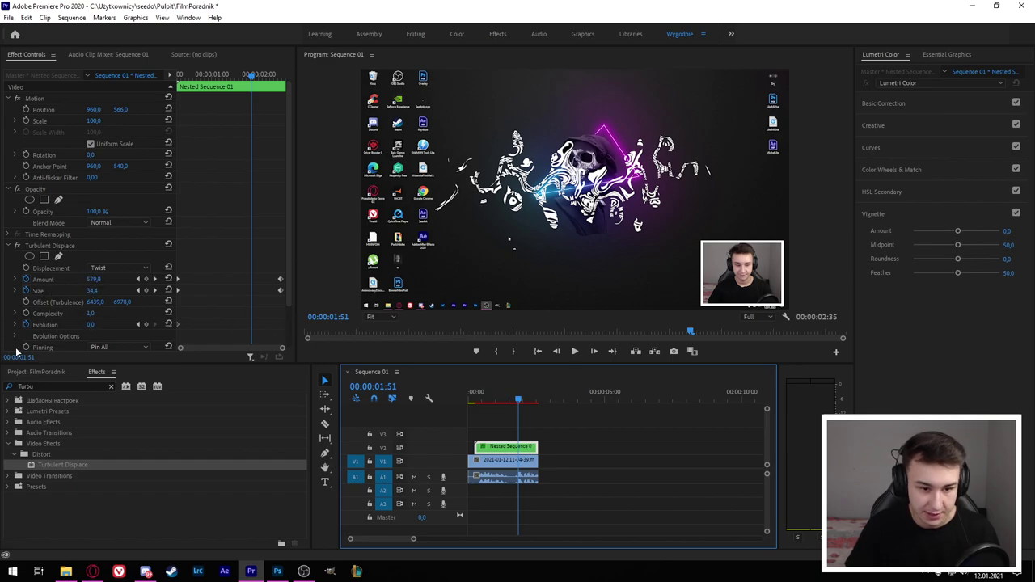
pyautogui.press('space')
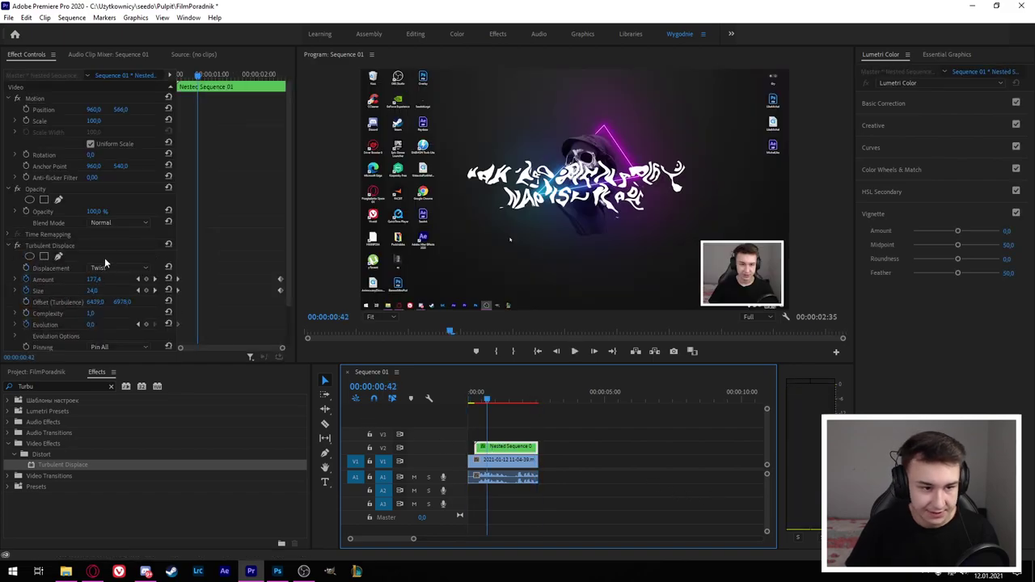
# - Delete the Amount and Size keyframes at the playhead, enter a new Amount, and preview
pyautogui.click(280, 291)
pyautogui.press('Delete')
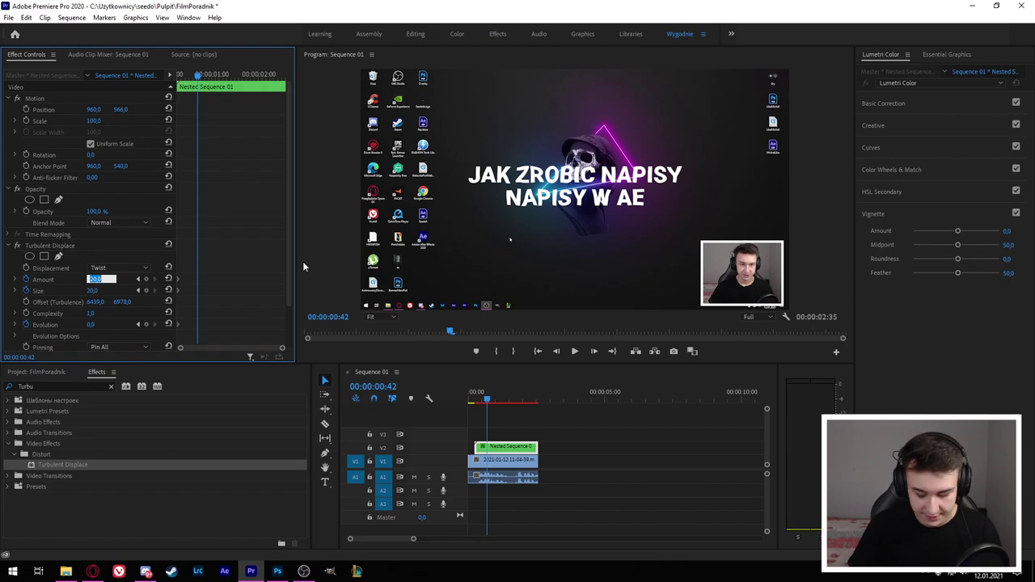
pyautogui.write('177,8')
pyautogui.press('Return')
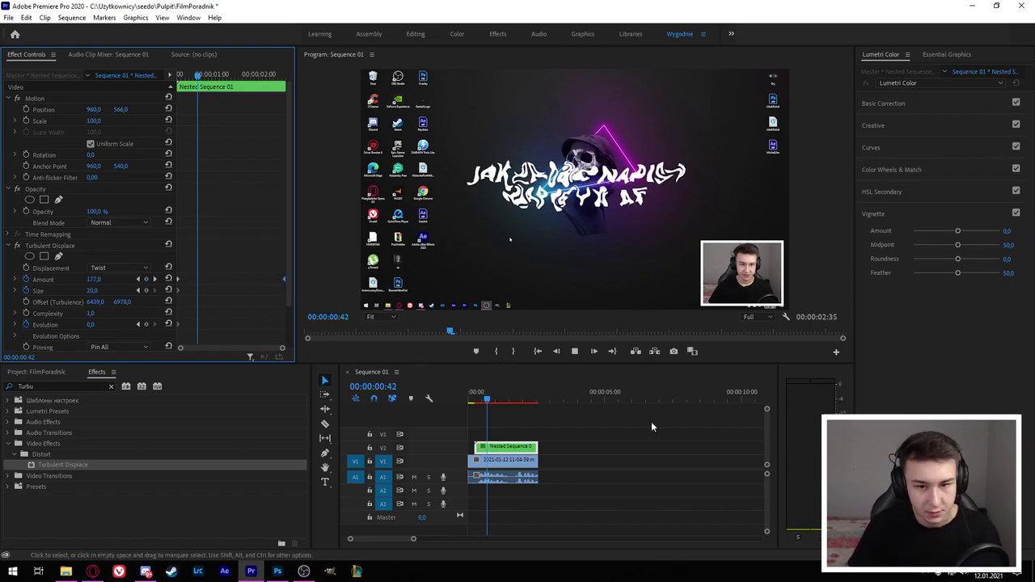
pyautogui.click(669, 437)
pyautogui.press('space')
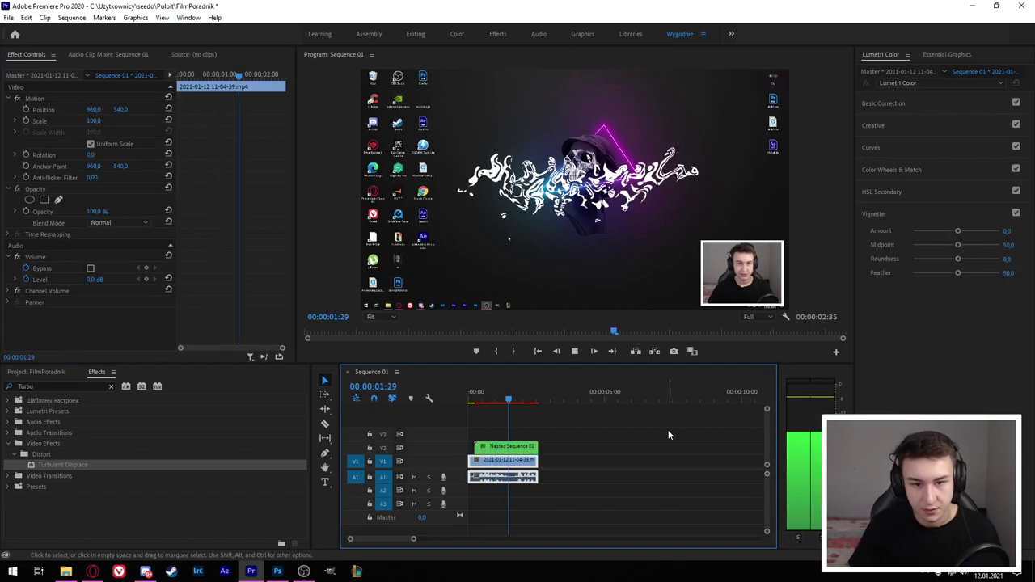
pyautogui.press('space')
# - Set the distortion Size to 35 and play the animation
pyautogui.click(401, 269)
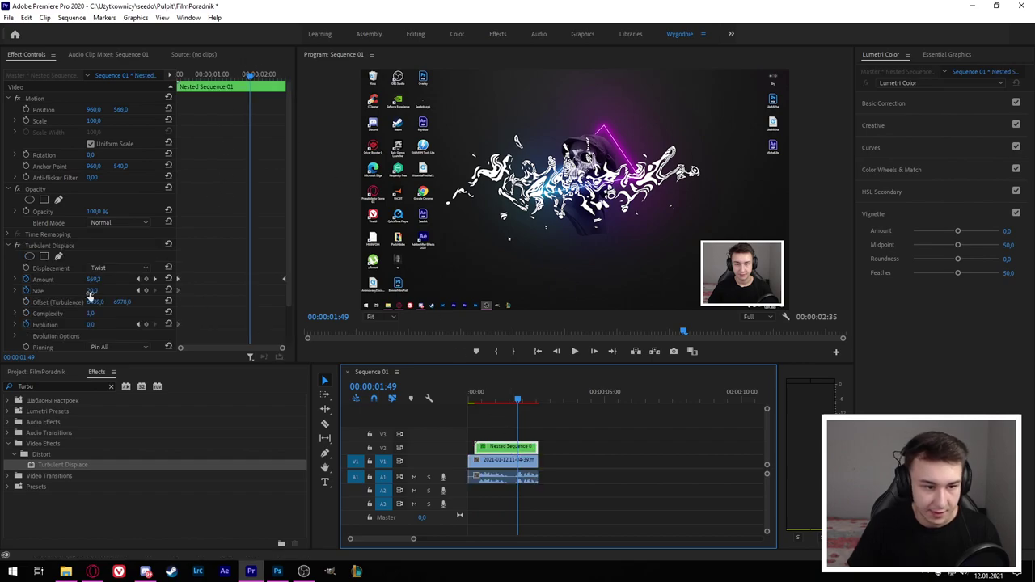
pyautogui.write('5')
pyautogui.press('Return')
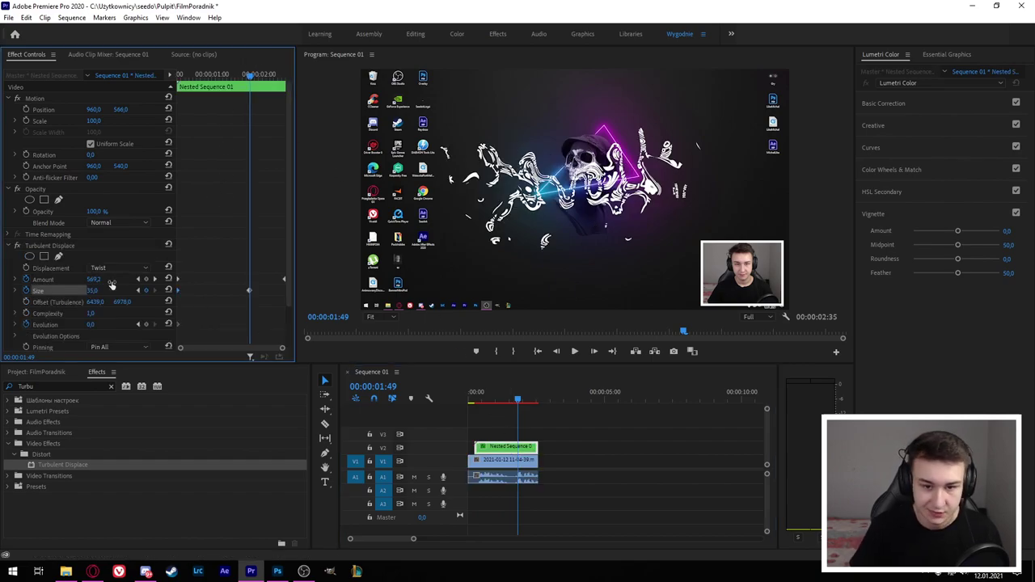
pyautogui.click(679, 431)
pyautogui.press('space')
# - At 00:00:02:11 raise the Amount to 697,8, then jump to 00:00:01:23
pyautogui.click(505, 446)
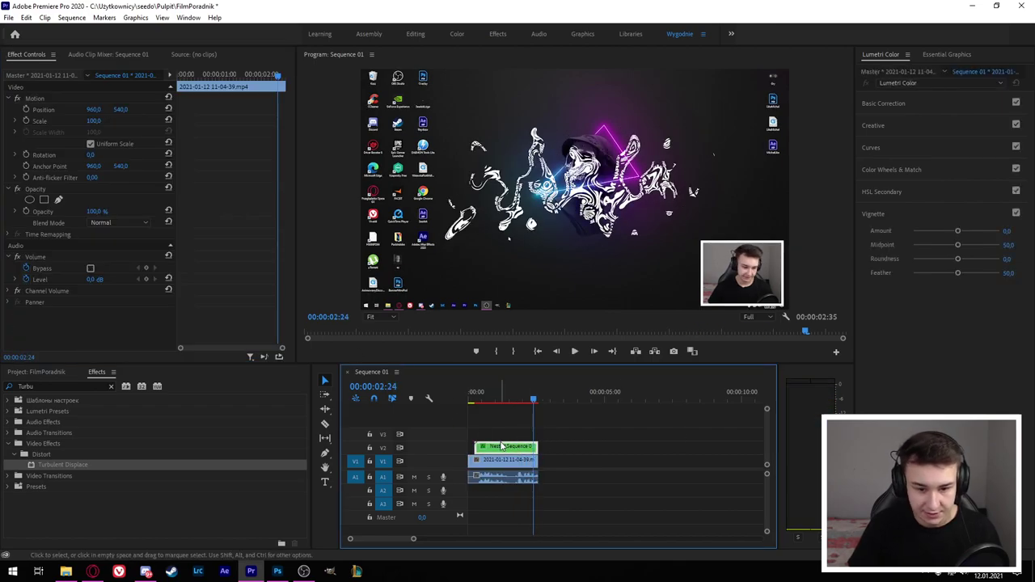
pyautogui.scroll(-2, 286, 274)
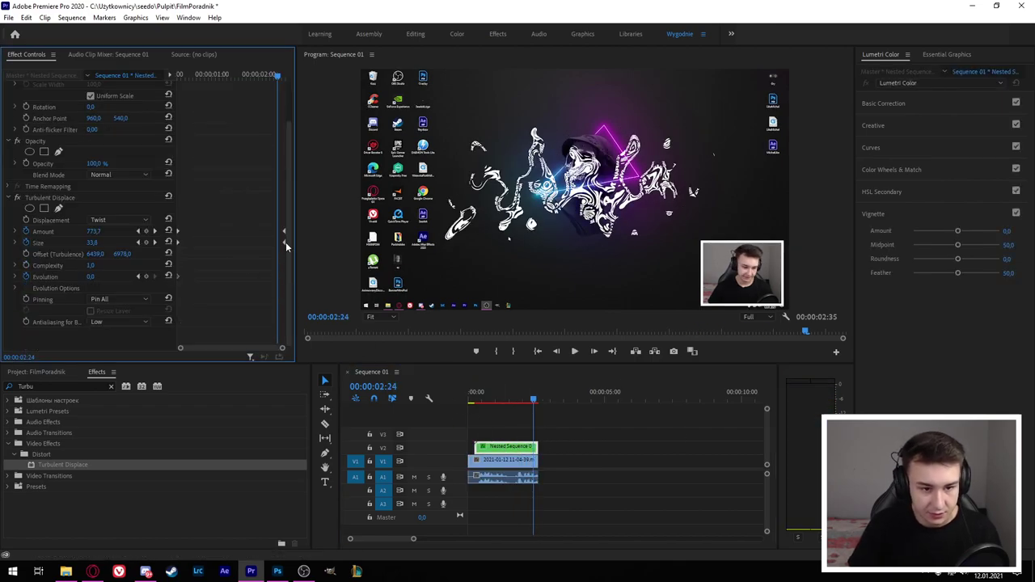
pyautogui.moveTo(276, 75); pyautogui.dragTo(269, 75)
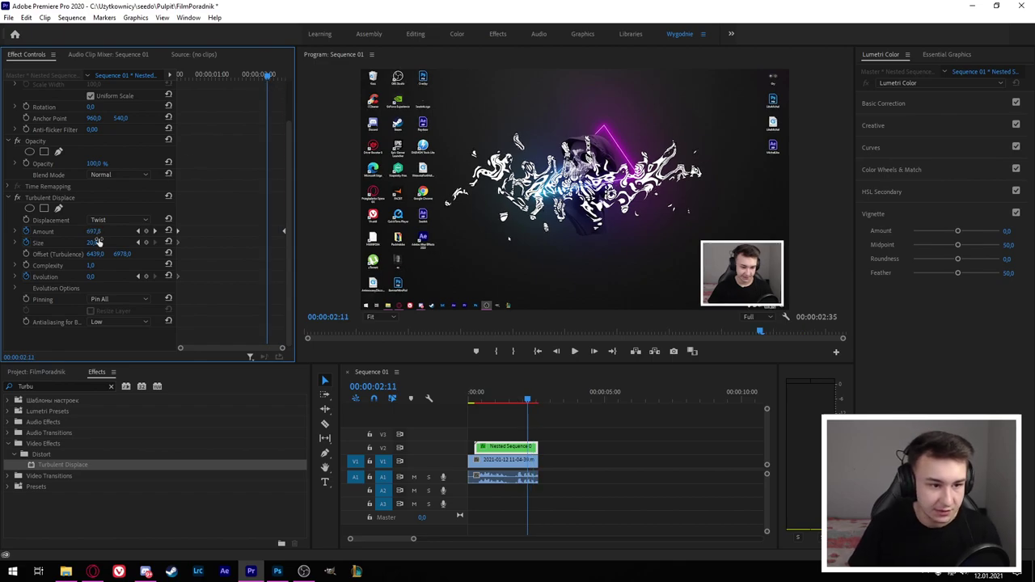
pyautogui.moveTo(91, 235); pyautogui.dragTo(186, 257)
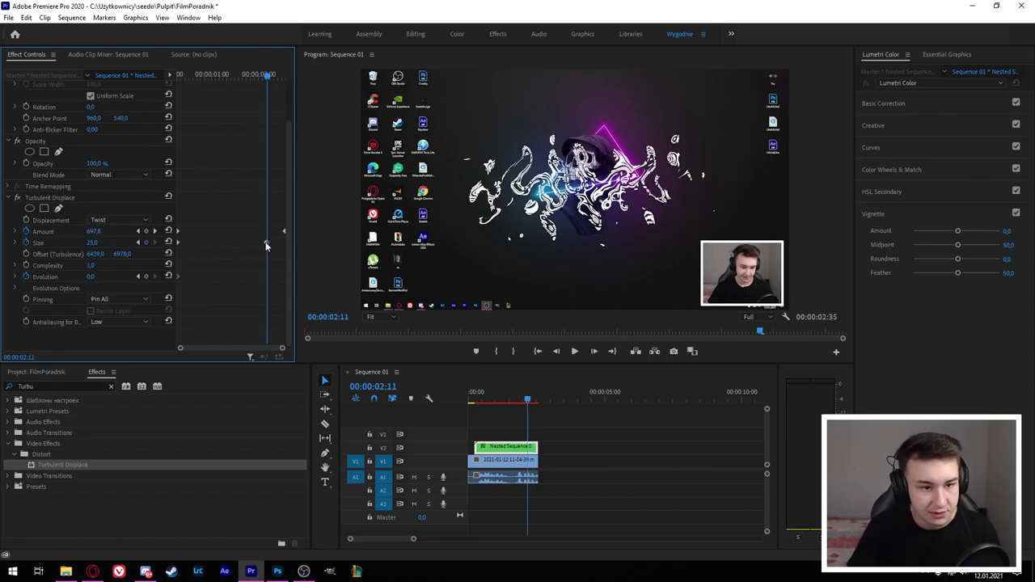
pyautogui.click(507, 401)
# - Deselect the title clip and play Sequence 01 from the start to preview the distortion
pyautogui.click(605, 513)
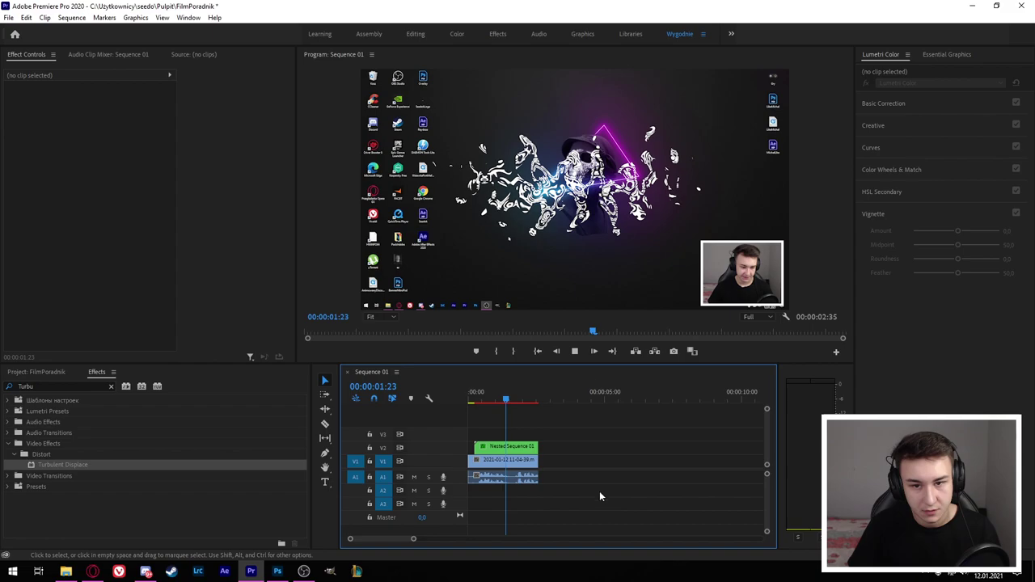
pyautogui.press('space')
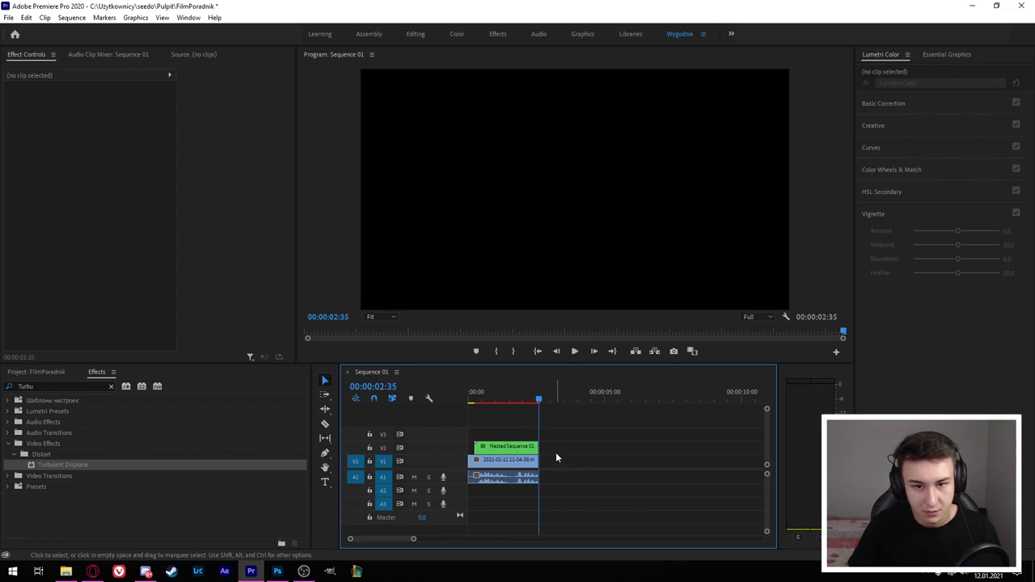
pyautogui.press('Home')
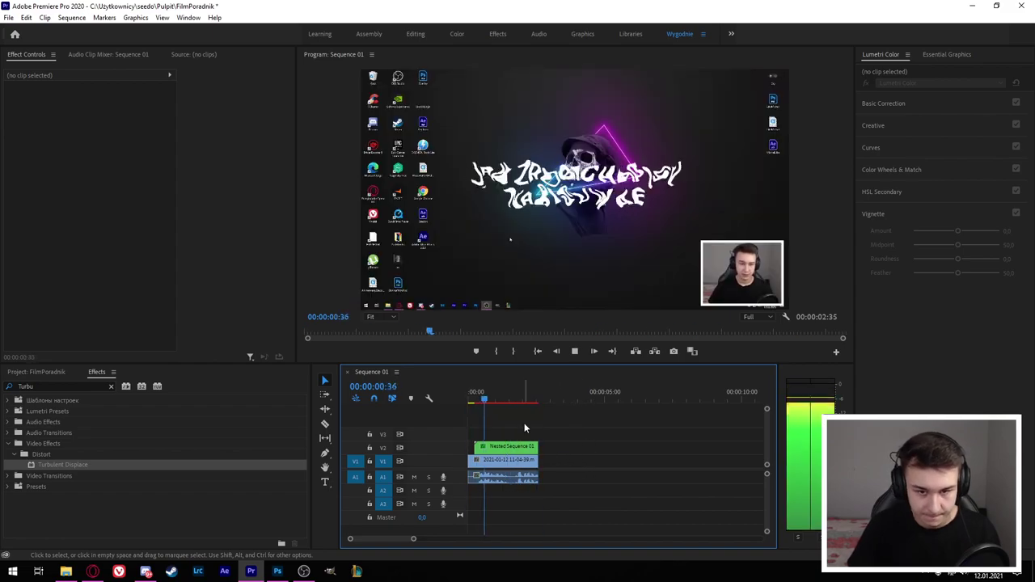
pyautogui.press('space')
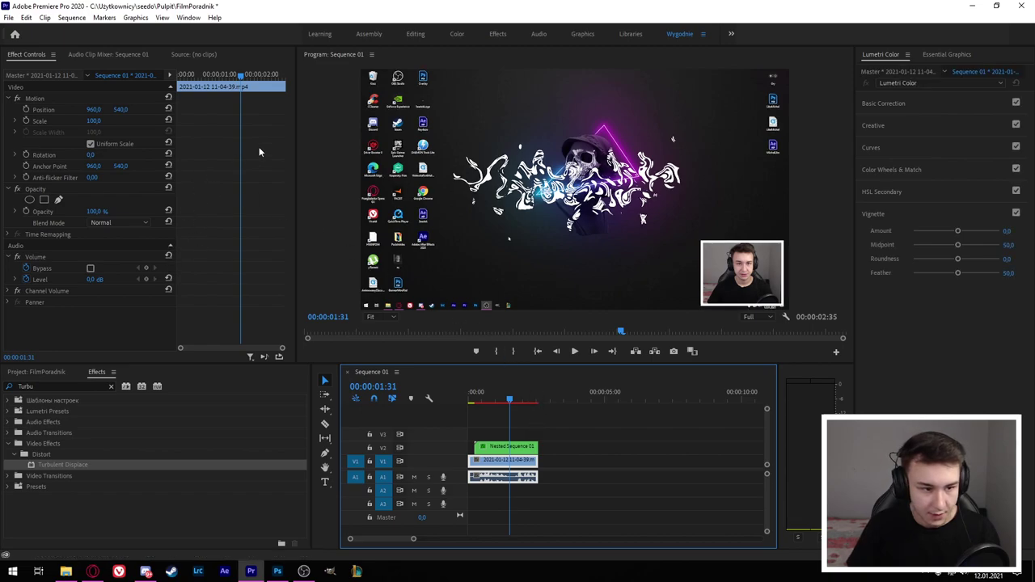
# - Set the Turbulent Displace Evolution on Nested Sequence 01 to 0
pyautogui.click(505, 446)
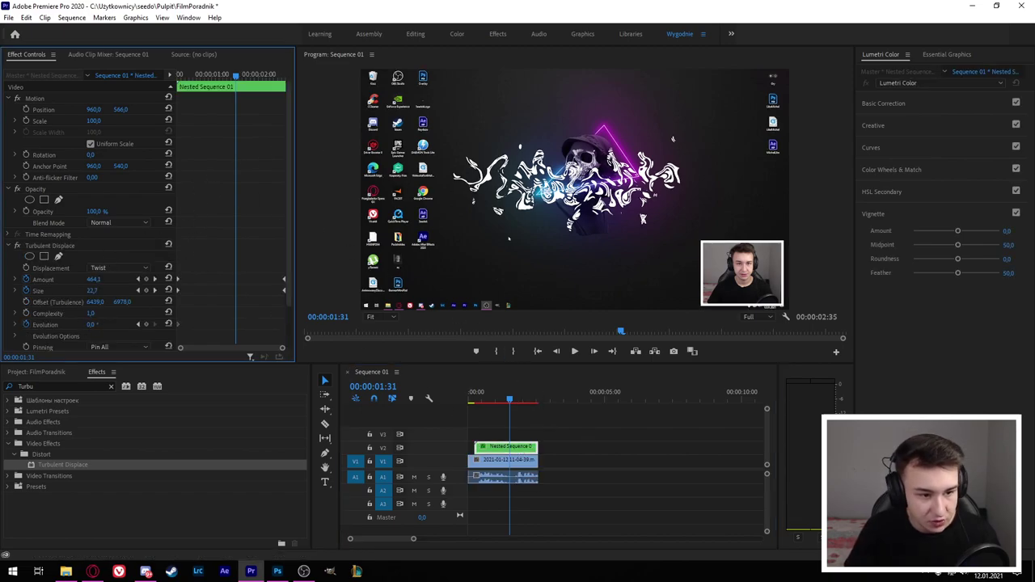
pyautogui.click(97, 324)
pyautogui.write('2x9')
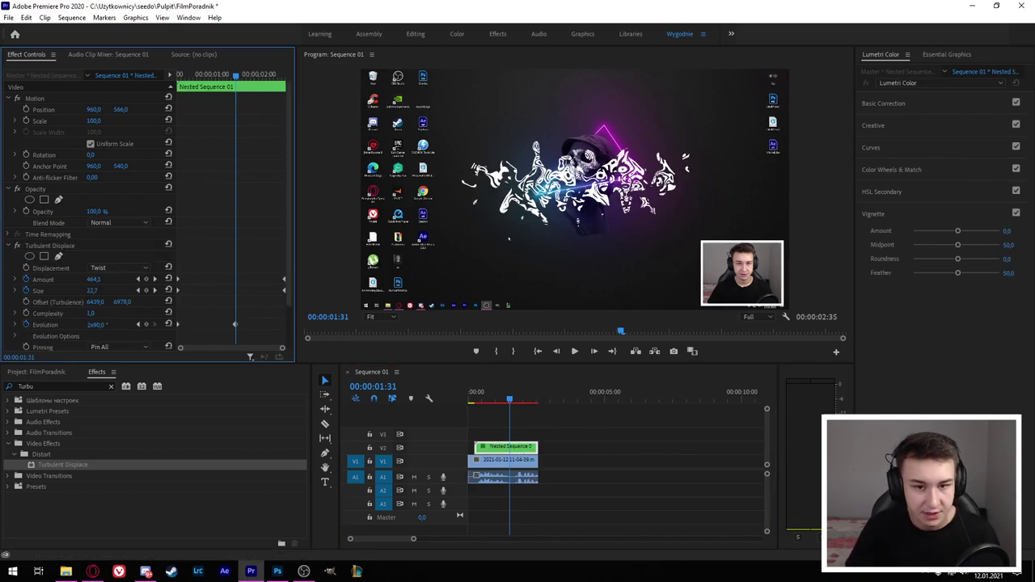
pyautogui.write('0')
pyautogui.press('Return')
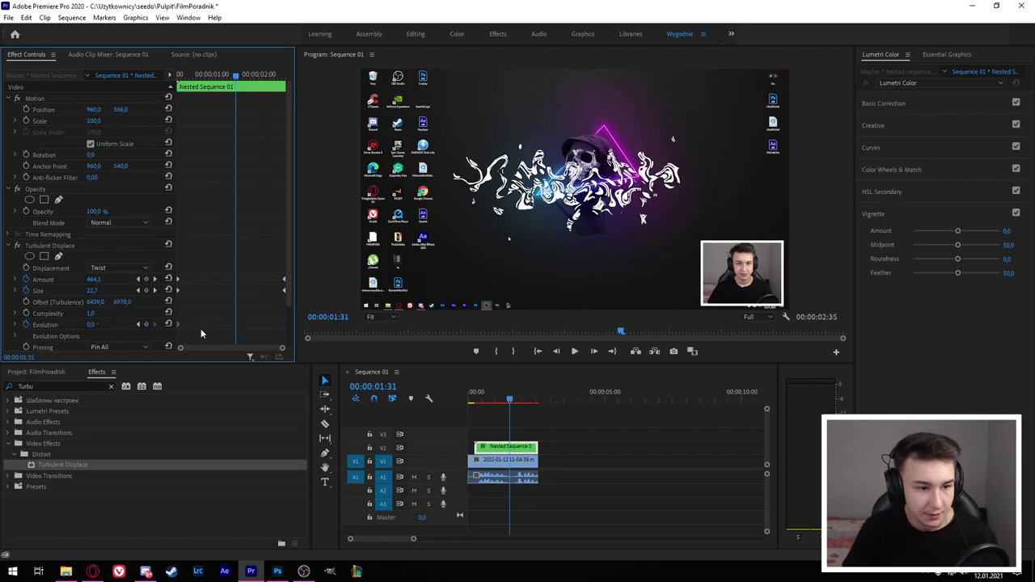
# - Delete the Nested Sequence 01 title clip from track V2
pyautogui.scroll(-1, 99, 279)
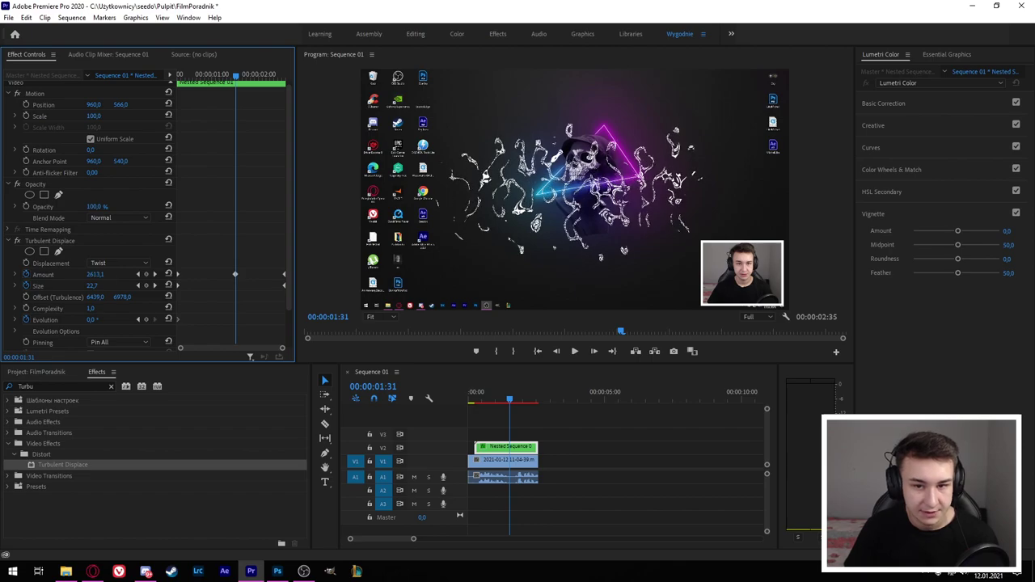
pyautogui.click(524, 454)
pyautogui.press('Delete')
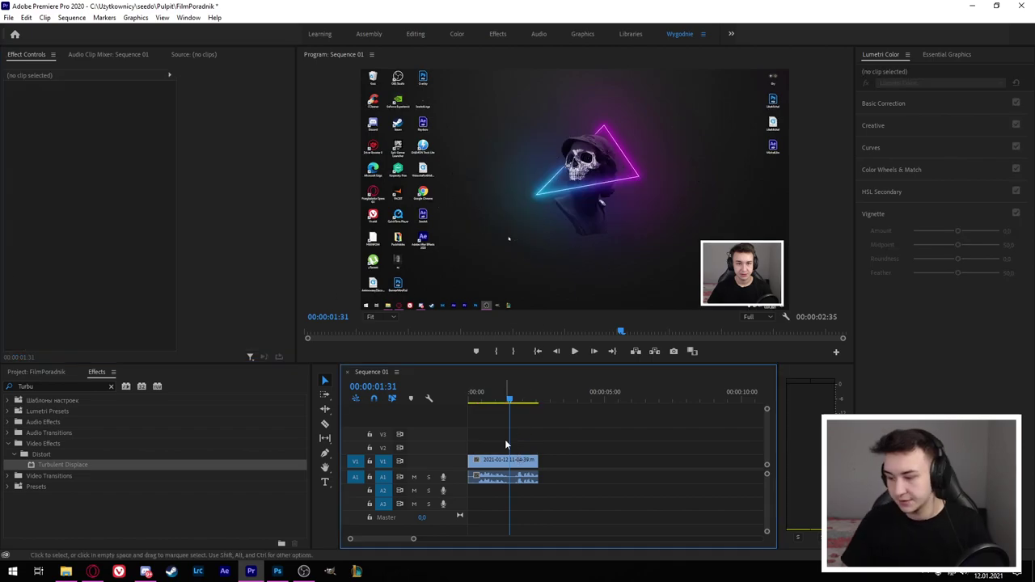
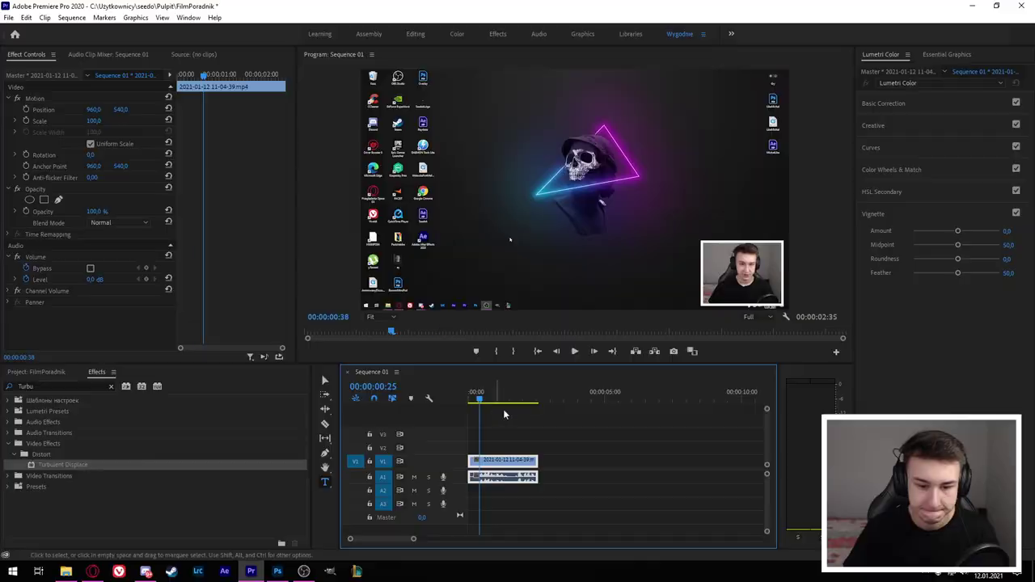
# - Cut the screen-recording clip at about 00:00:01:25 and bring up its context menu
pyautogui.click(502, 461)
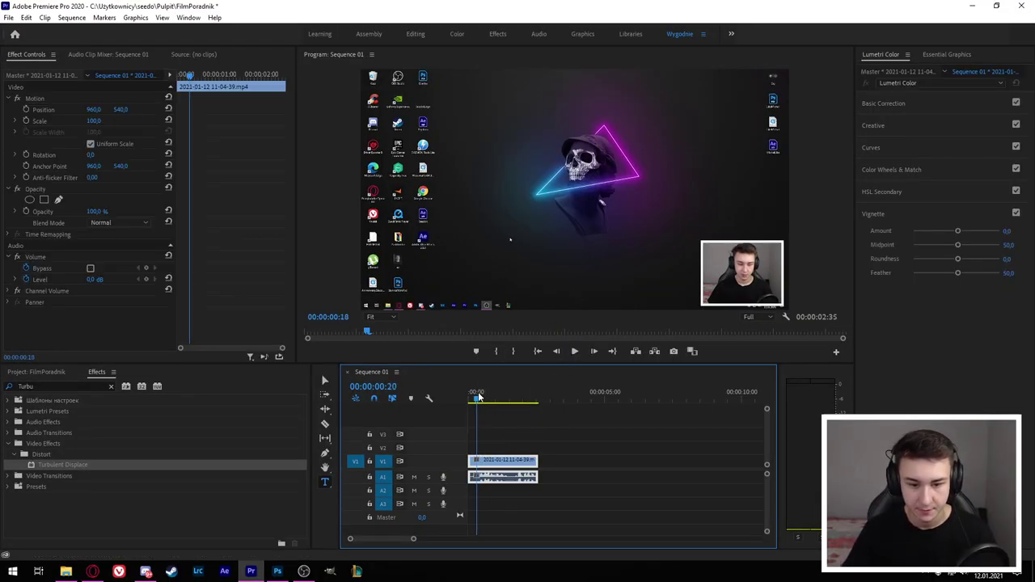
pyautogui.click(486, 396)
pyautogui.moveTo(489, 408)
pyautogui.mouseDown()
pyautogui.moveTo(507, 413)
pyautogui.moveTo(504, 398)
pyautogui.moveTo(491, 404)
pyautogui.mouseUp()
pyautogui.hotkey('ctrl', 'k')
pyautogui.rightClick(496, 467)
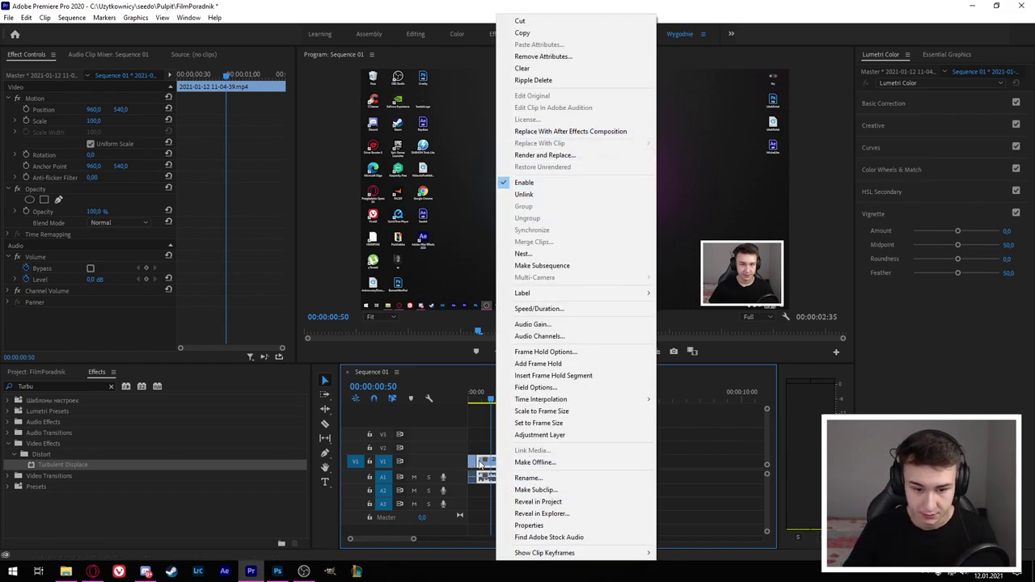
# - Replace the clip with an After Effects composition, saving AEPORADNIK.aep on the desktop over the old file
pyautogui.click(556, 134)
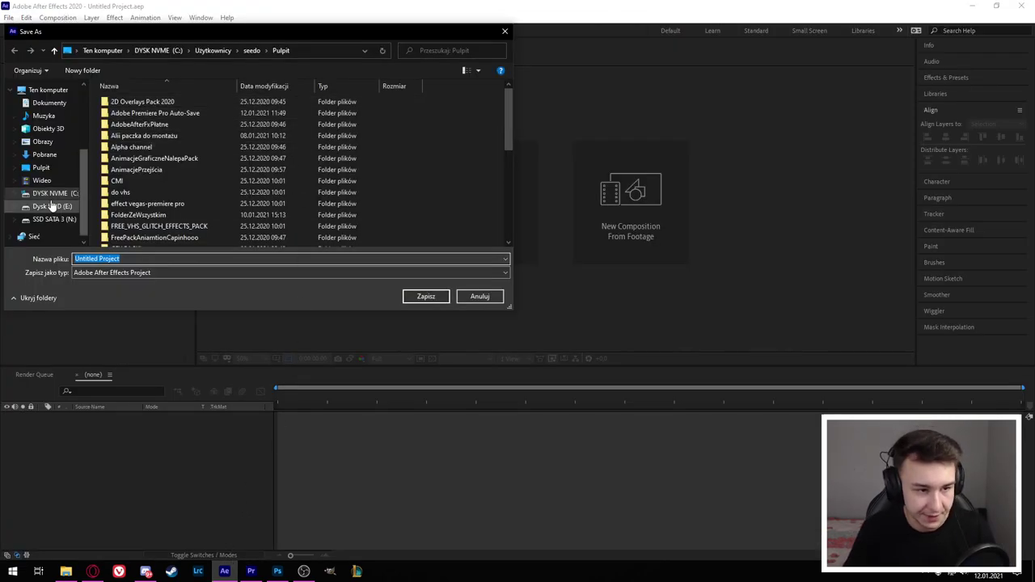
pyautogui.click(52, 169)
pyautogui.click(132, 258)
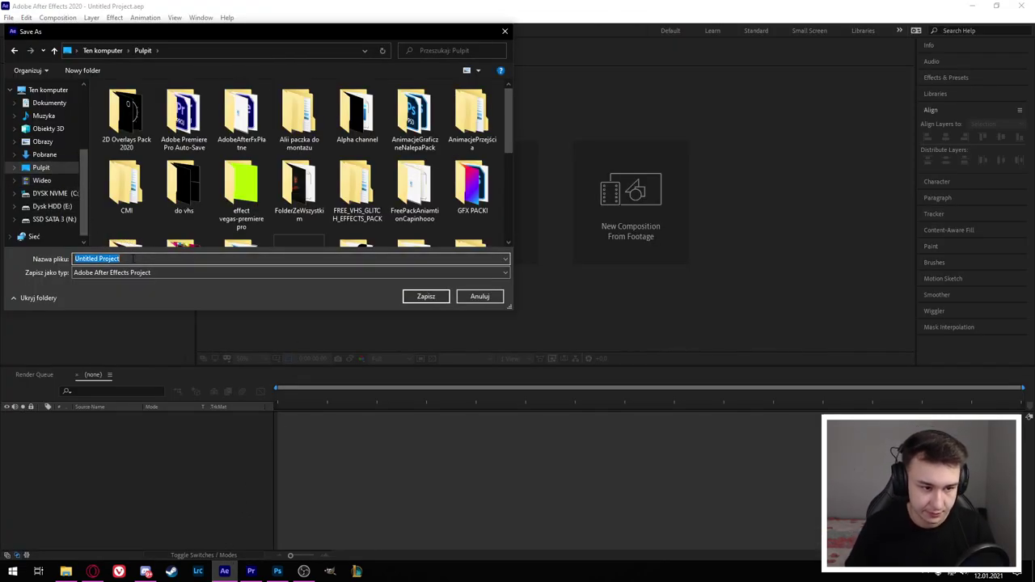
pyautogui.write('AePoradnik')
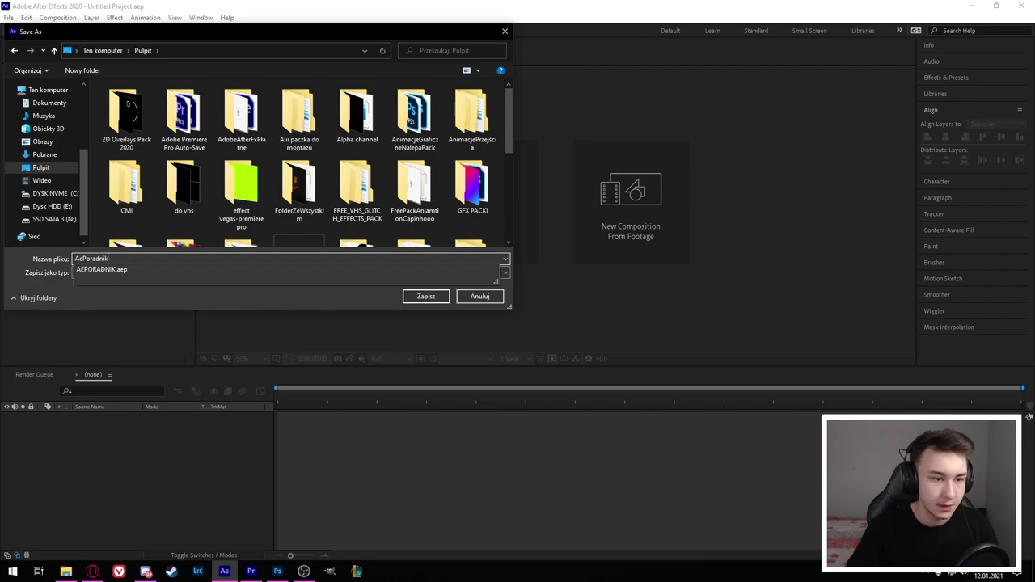
pyautogui.press('Return')
pyautogui.click(543, 287)
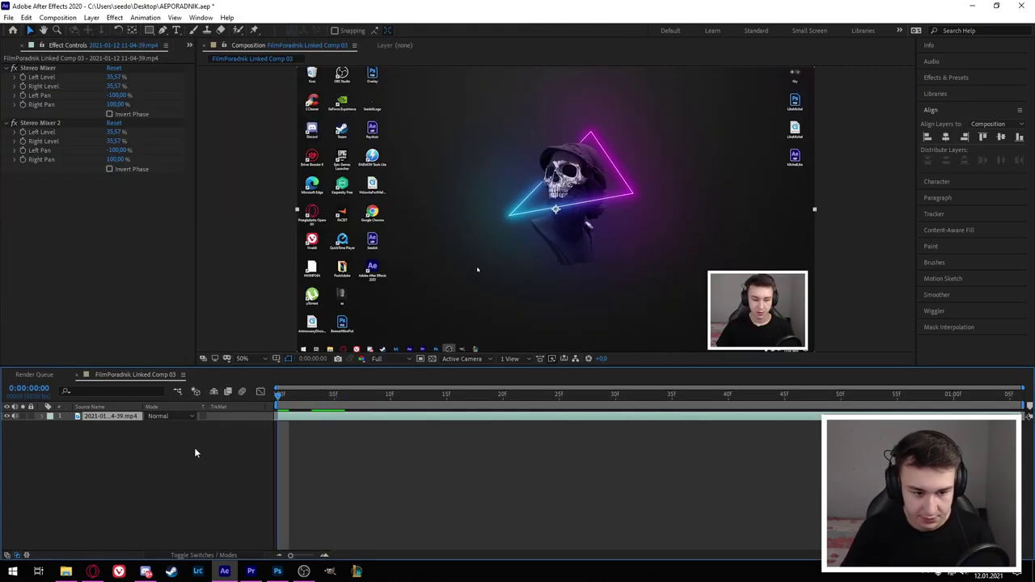
# - Create a 'możemy to zrobić' text layer below the skull and centre its anchor point
pyautogui.click(195, 449)
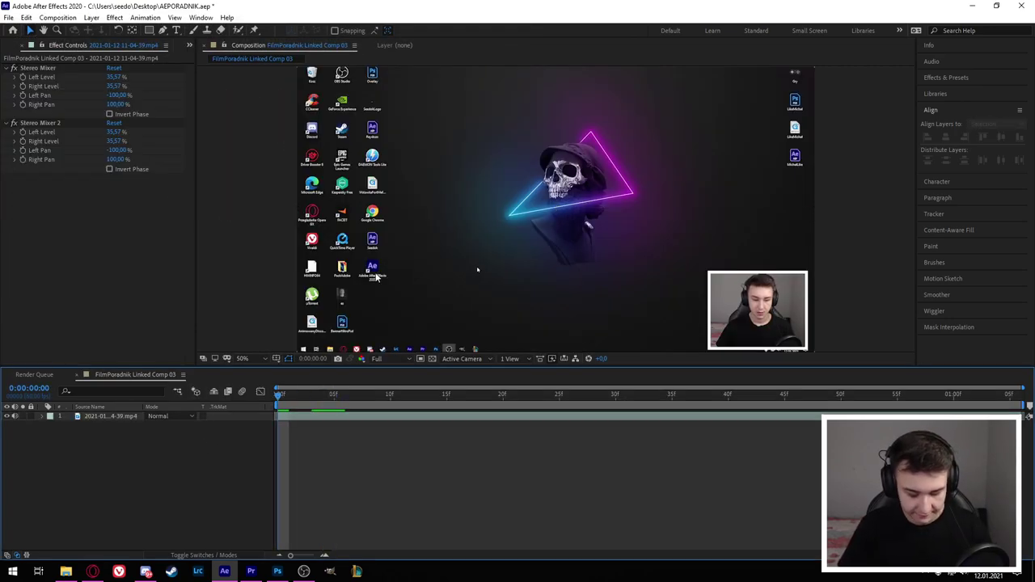
pyautogui.hotkey('ctrl', 't')
pyautogui.click(465, 283)
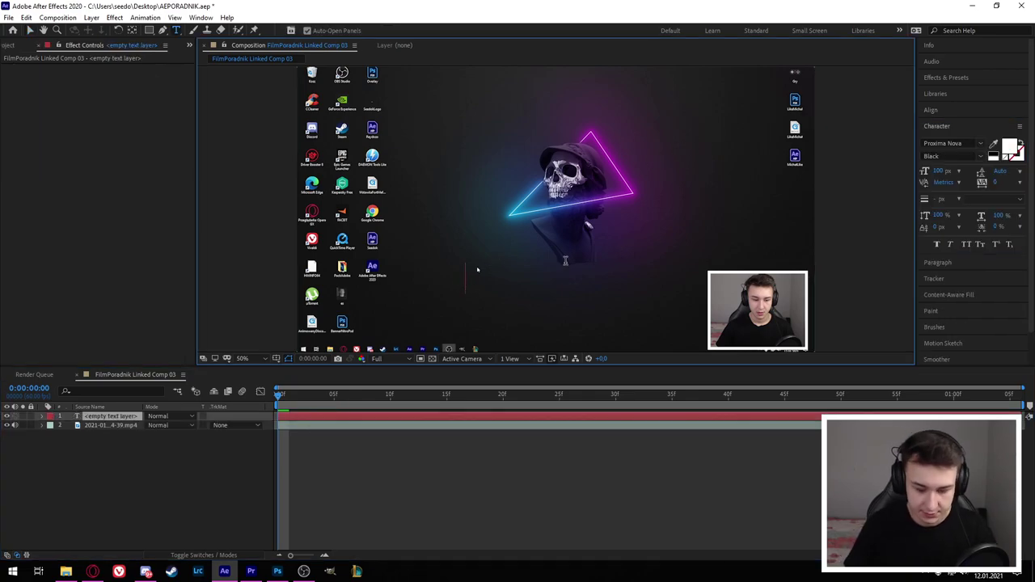
pyautogui.write('j')
pyautogui.press('BackSpace')
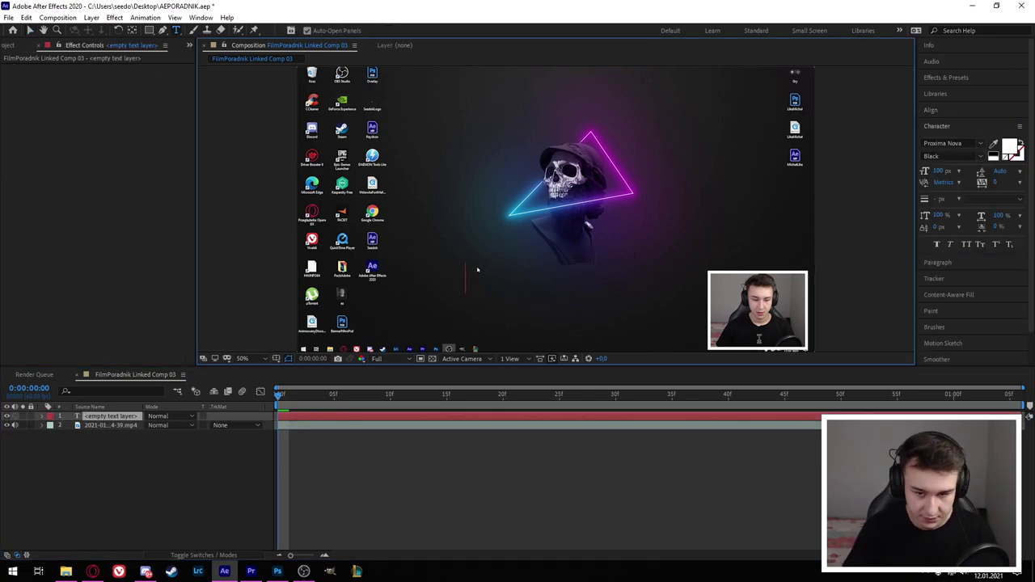
pyautogui.click(313, 409)
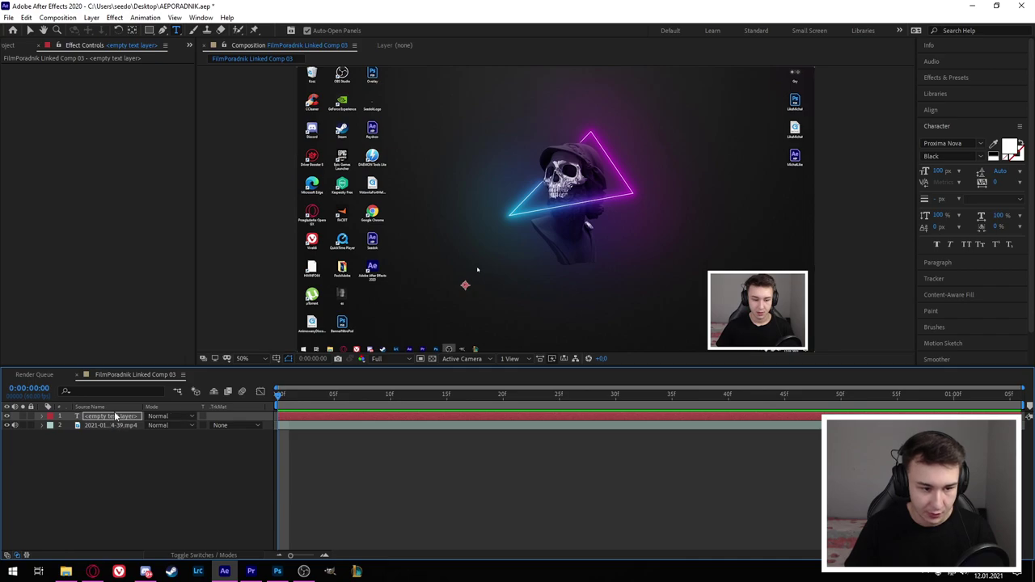
pyautogui.click(466, 307)
pyautogui.write('możemy to zrobić')
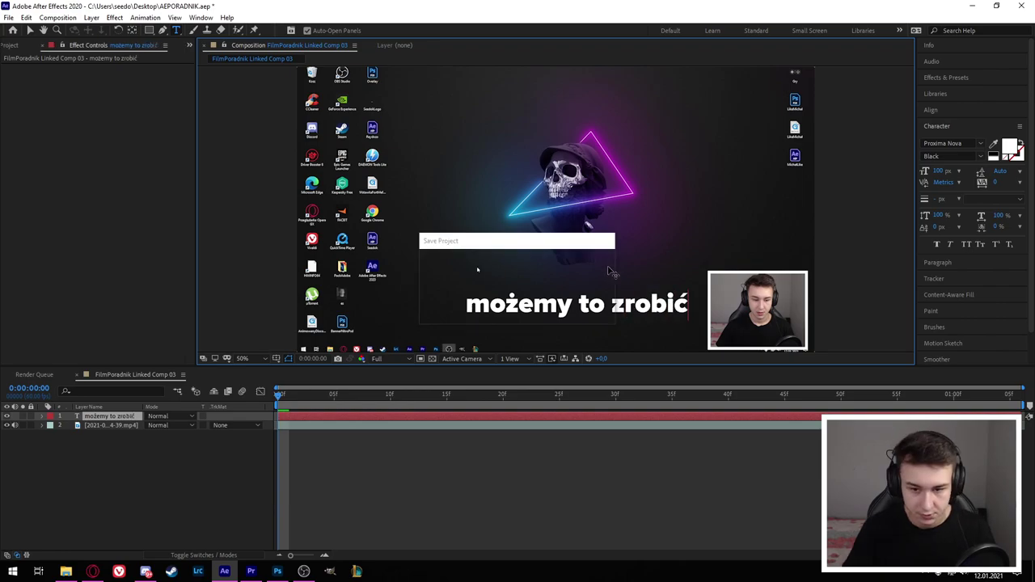
pyautogui.press('Escape')
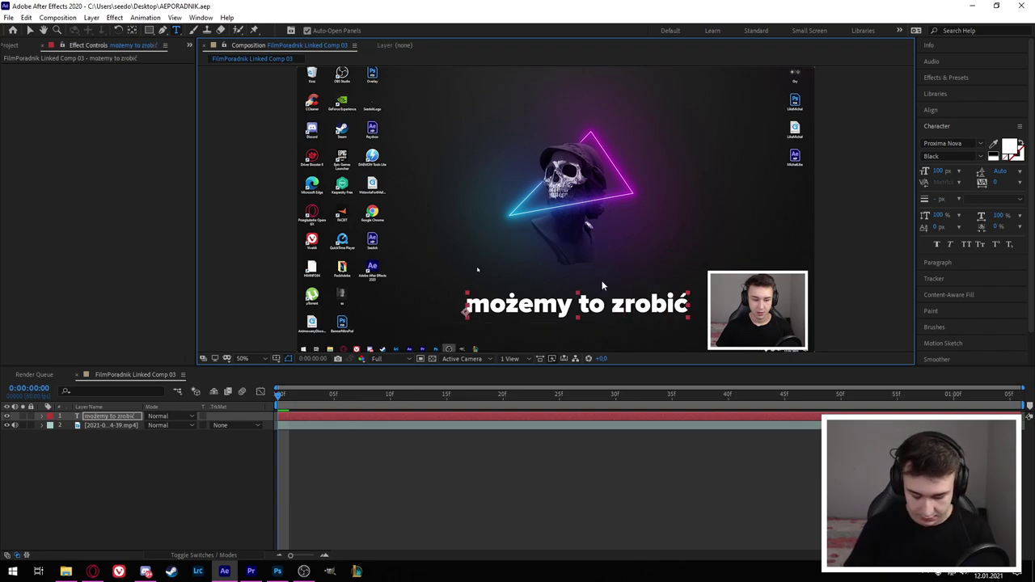
pyautogui.hotkey('ctrl', 'alt', 'Home')
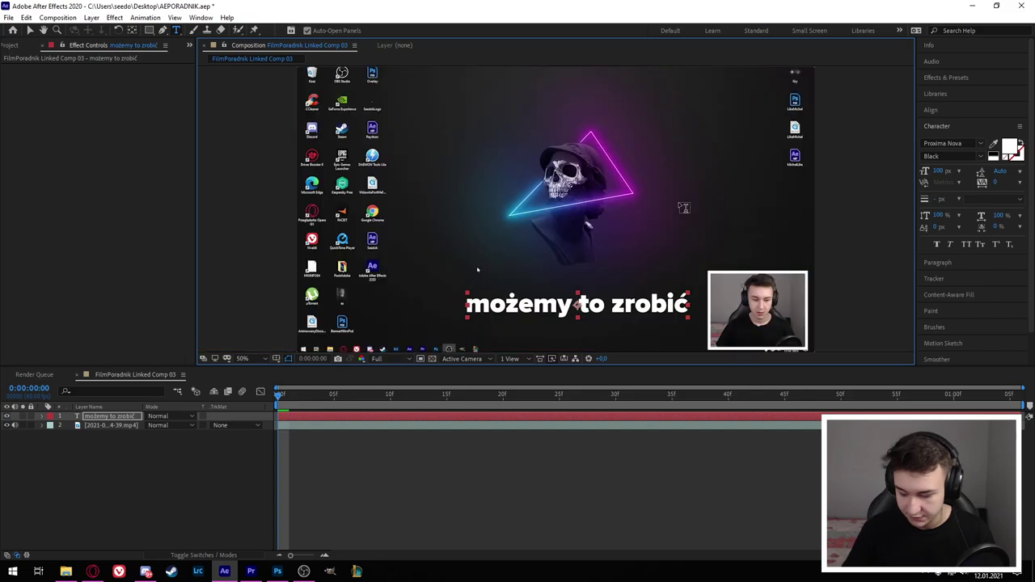
# - Centre the text horizontally and lower it toward the bottom of the frame
pyautogui.click(934, 111)
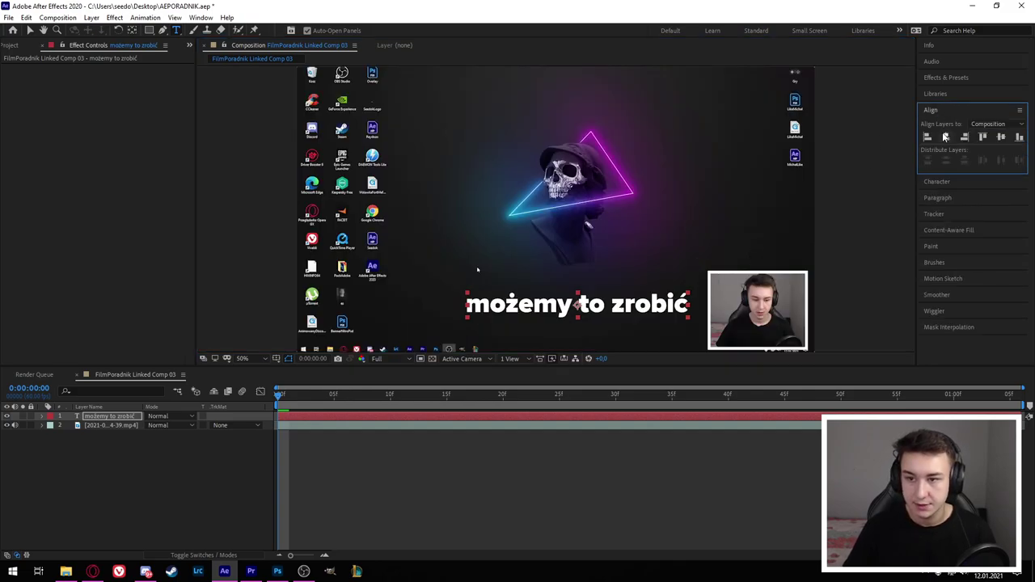
pyautogui.click(1001, 139)
pyautogui.hotkey('ctrl', 'z')
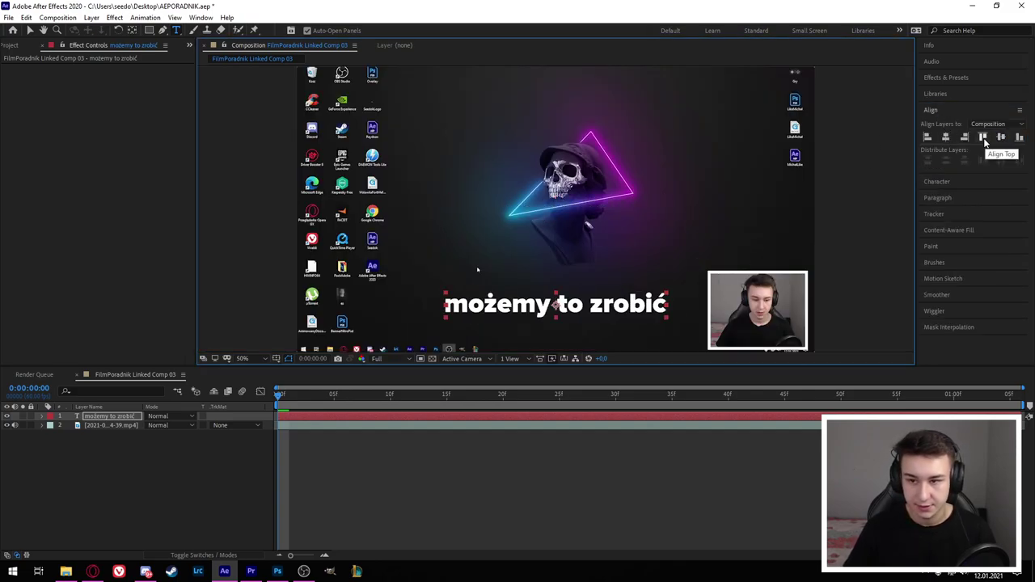
pyautogui.press('p')
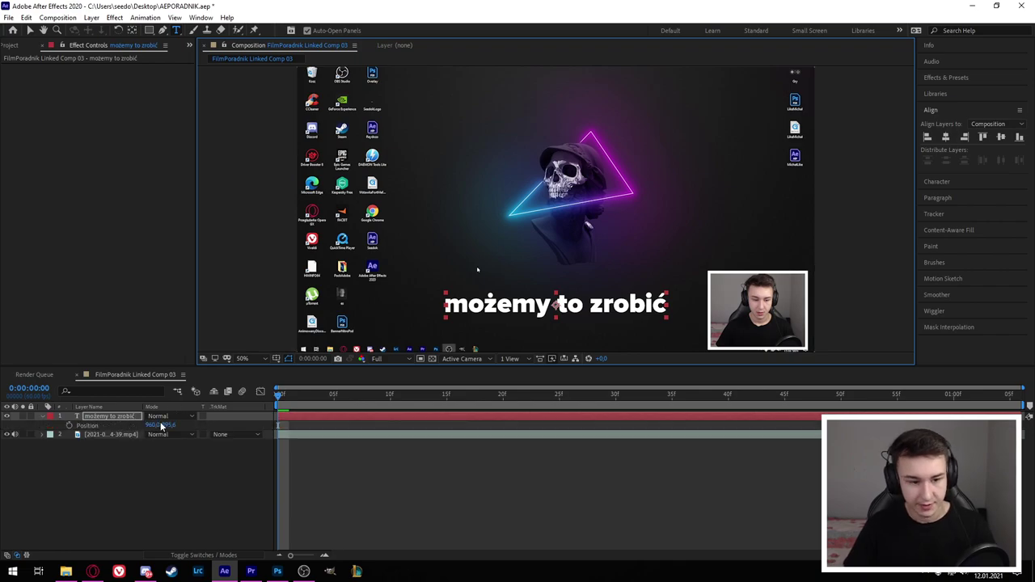
pyautogui.moveTo(188, 427)
pyautogui.mouseDown()
pyautogui.moveTo(170, 427)
pyautogui.moveTo(265, 433)
pyautogui.mouseUp()
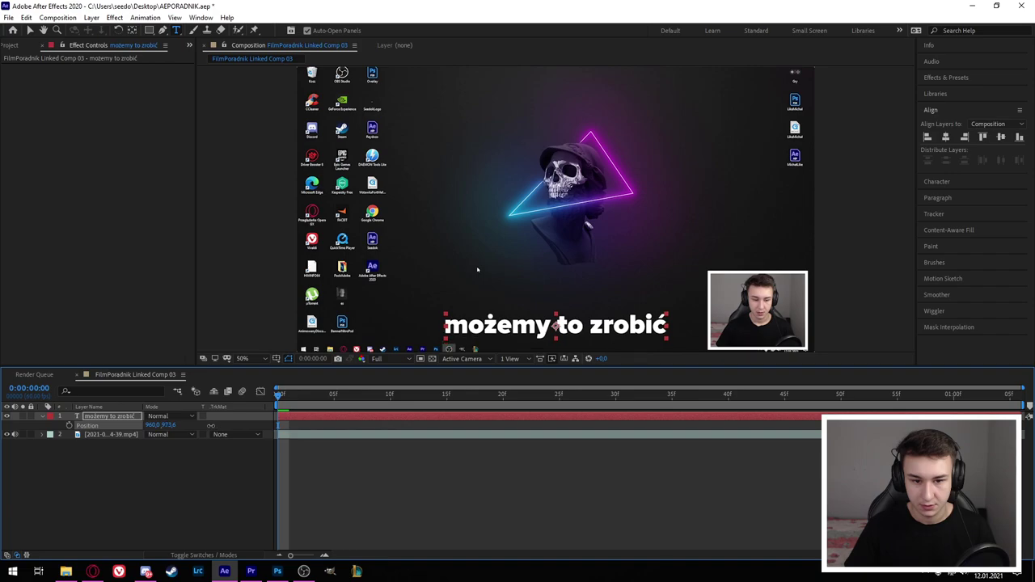
pyautogui.moveTo(173, 426); pyautogui.dragTo(403, 374)
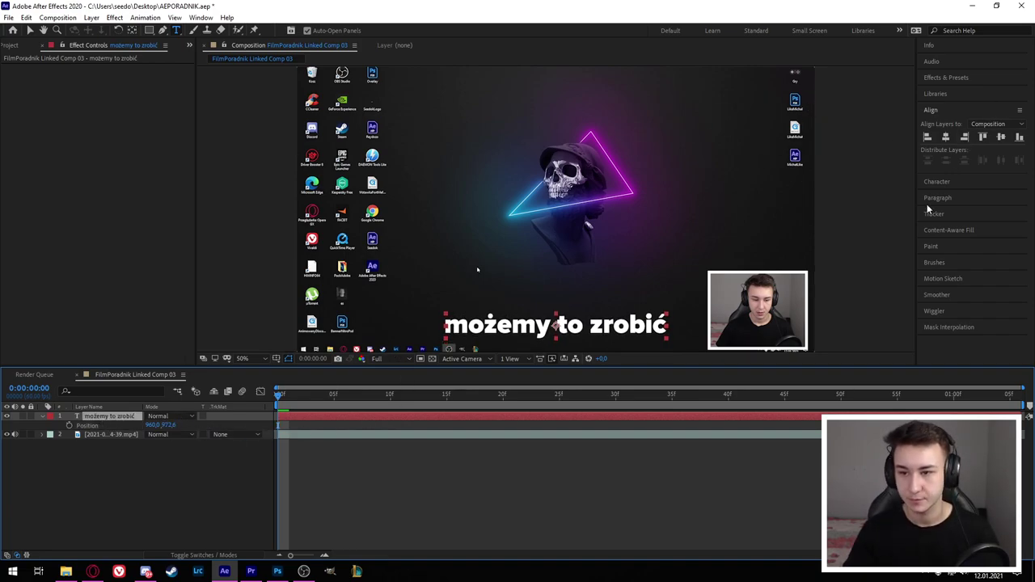
# - Set the text fill to yellow (FFEA00) and search the effects for 'drop shadow'
pyautogui.click(930, 182)
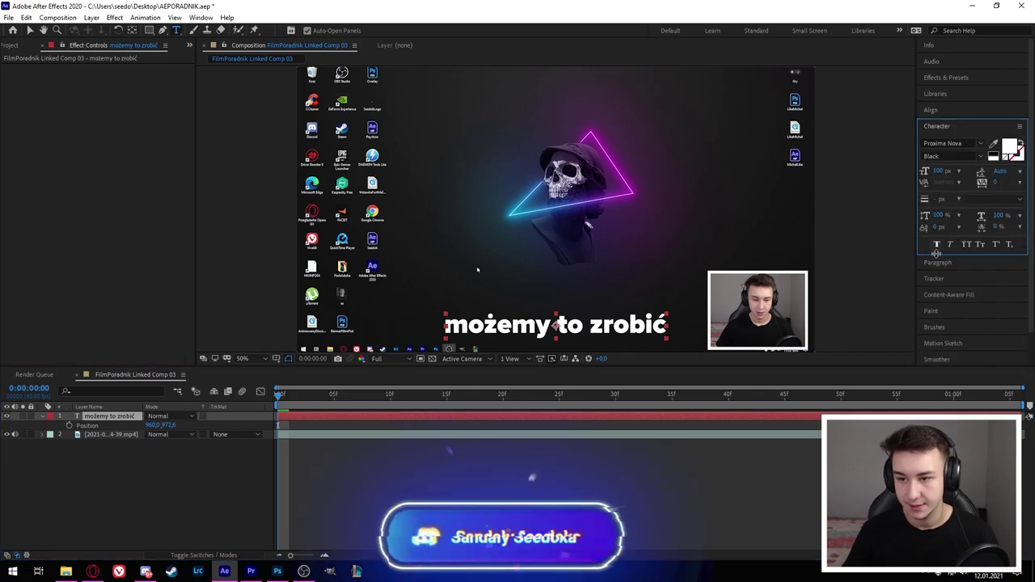
pyautogui.click(1010, 147)
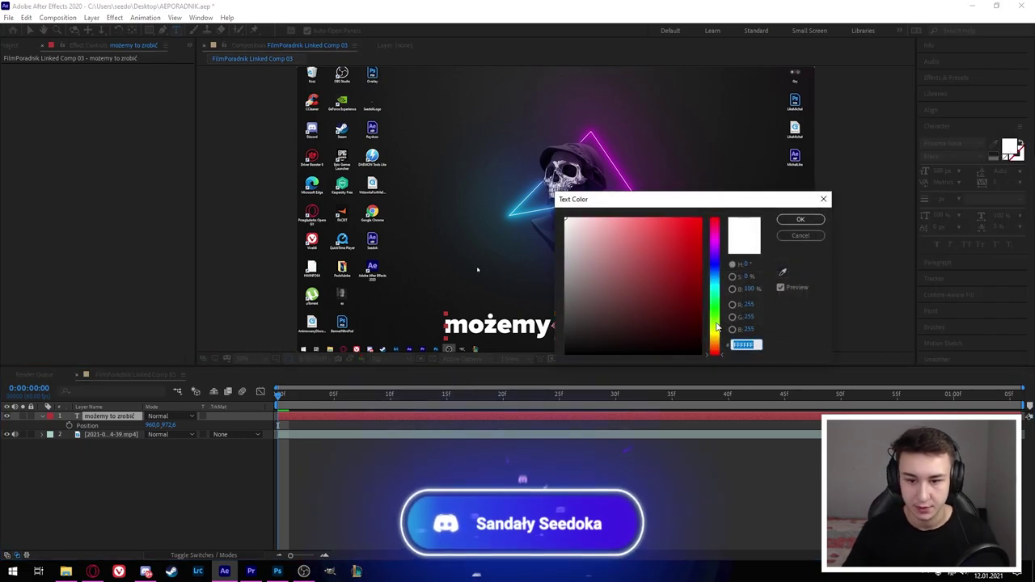
pyautogui.moveTo(719, 344); pyautogui.dragTo(719, 333)
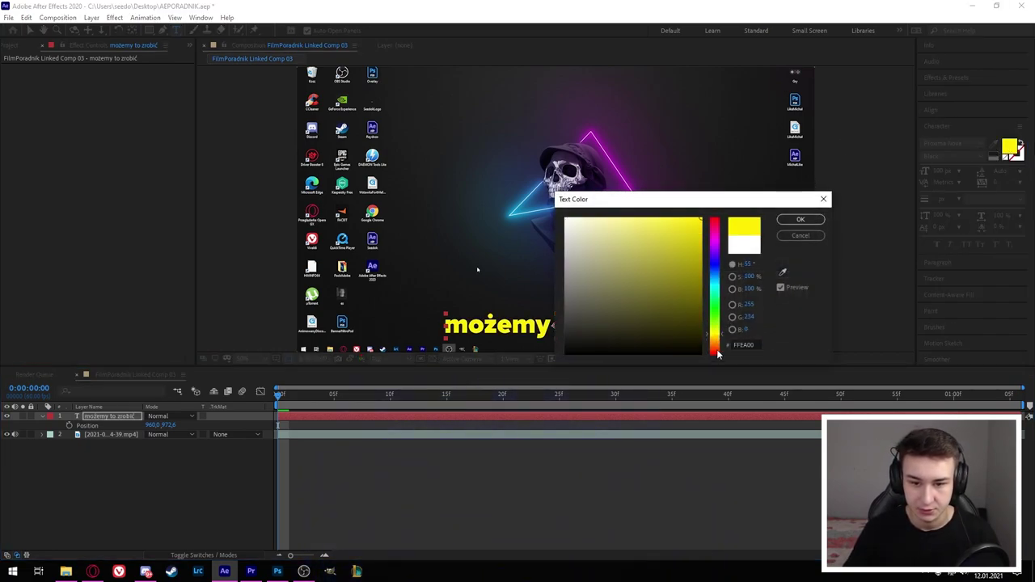
pyautogui.press('Return')
pyautogui.click(946, 77)
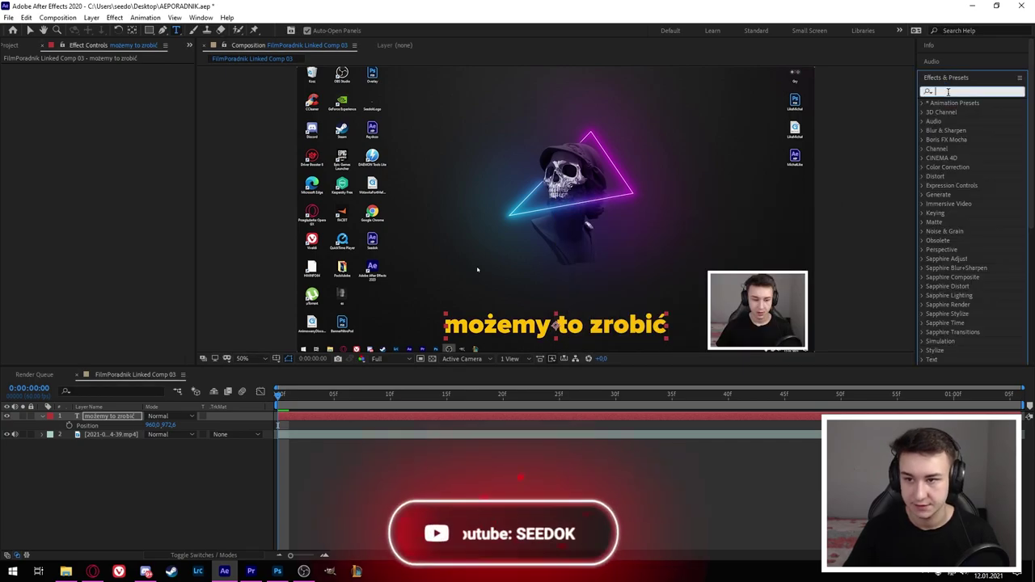
pyautogui.write('drop shadow')
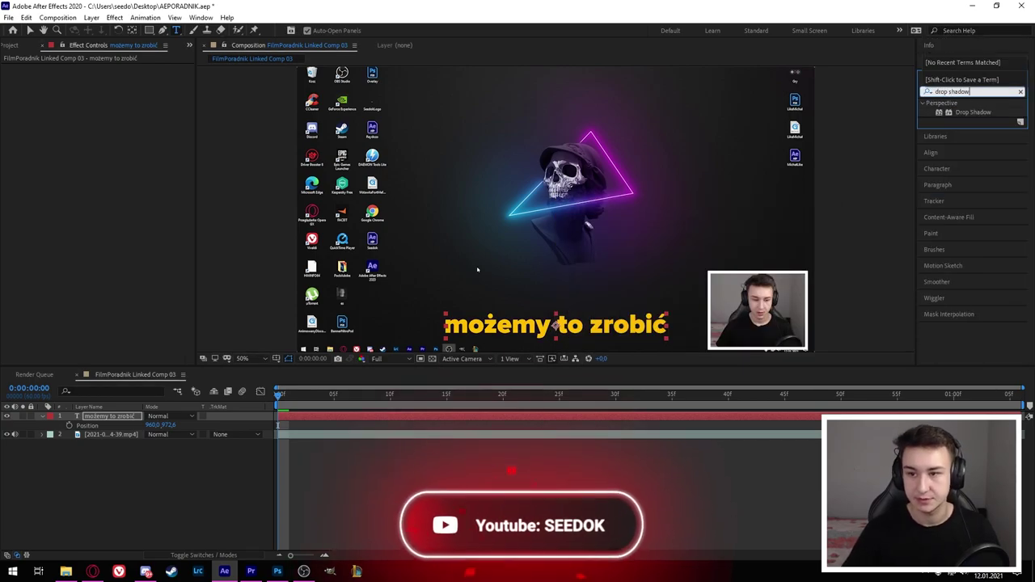
# - Apply Drop Shadow to the caption with a grey shadow colour and 80% opacity
pyautogui.moveTo(972, 111); pyautogui.dragTo(108, 83)
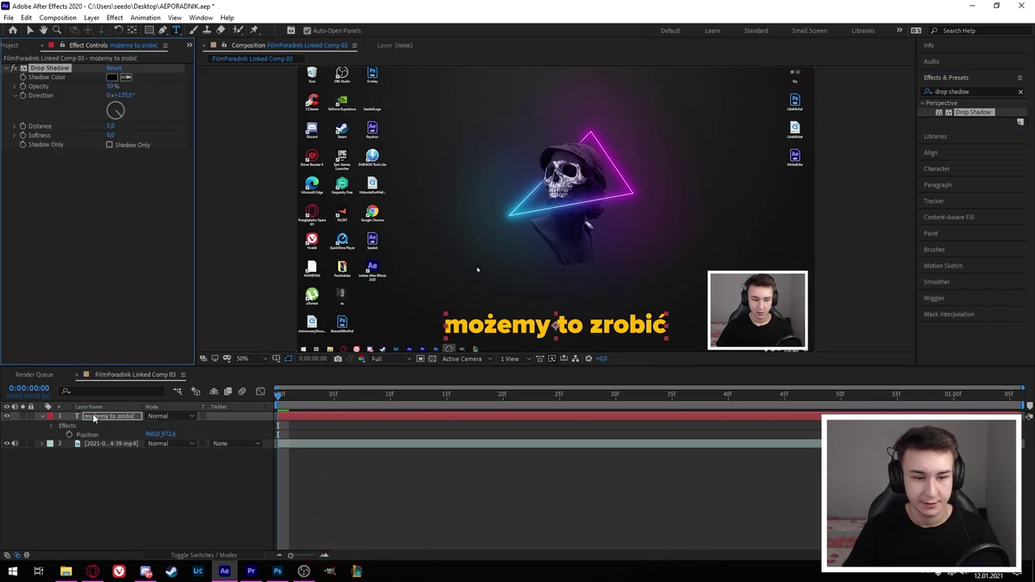
pyautogui.click(111, 77)
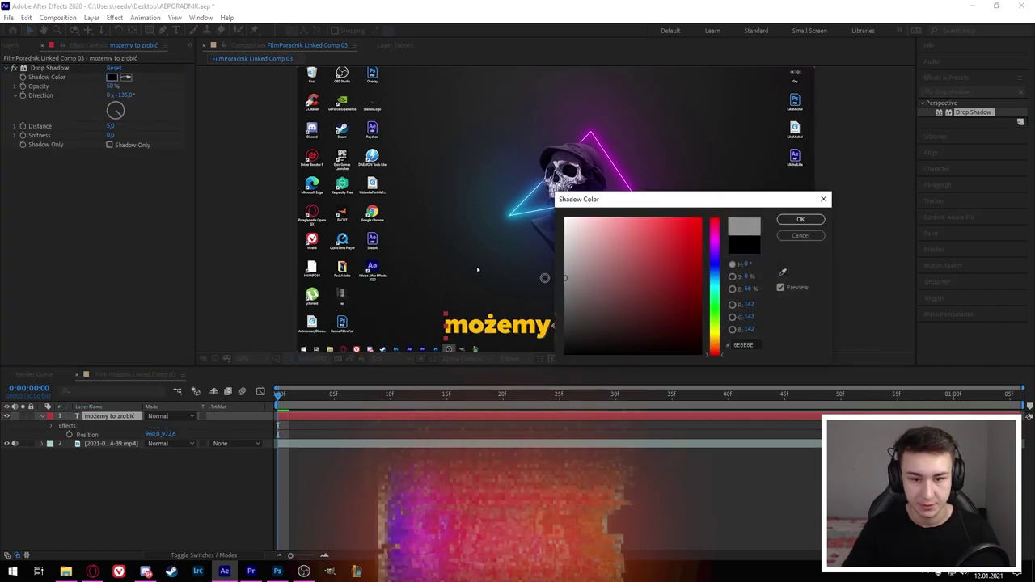
pyautogui.click(800, 219)
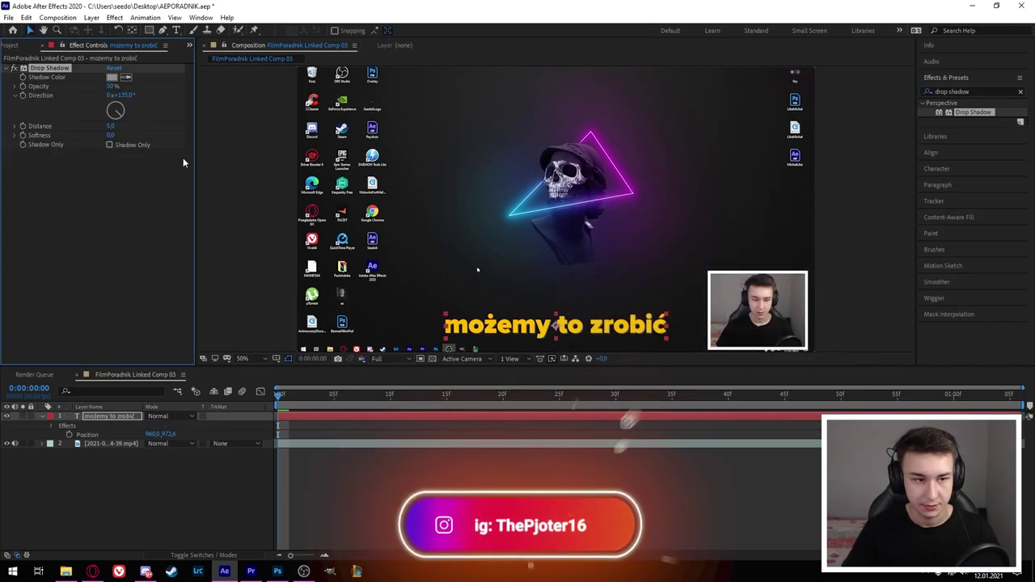
pyautogui.click(113, 86)
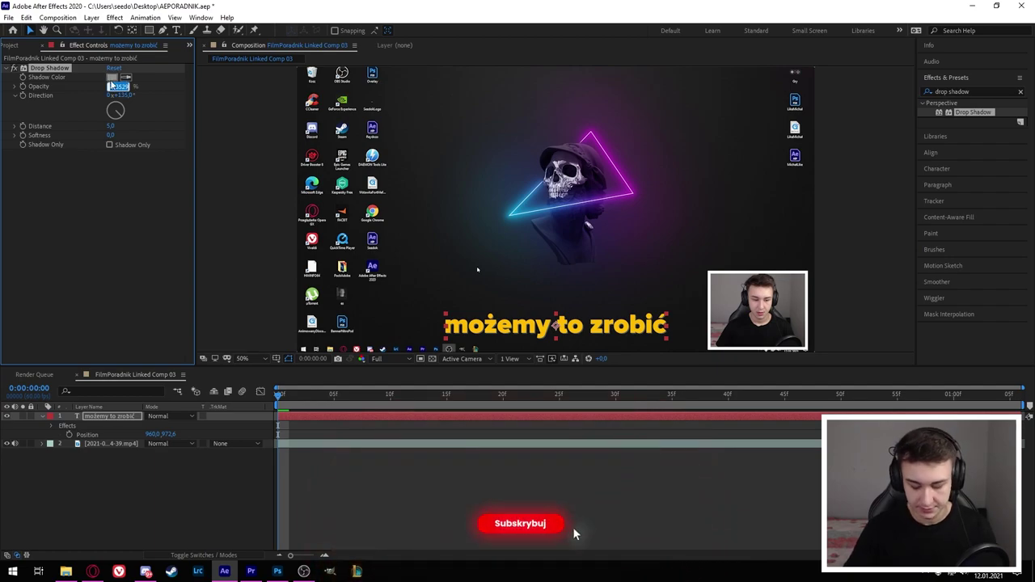
pyautogui.write('80')
# - Set the shadow distance to 12 and reselect the 'możemy to zrobić' text layer
pyautogui.click(112, 126)
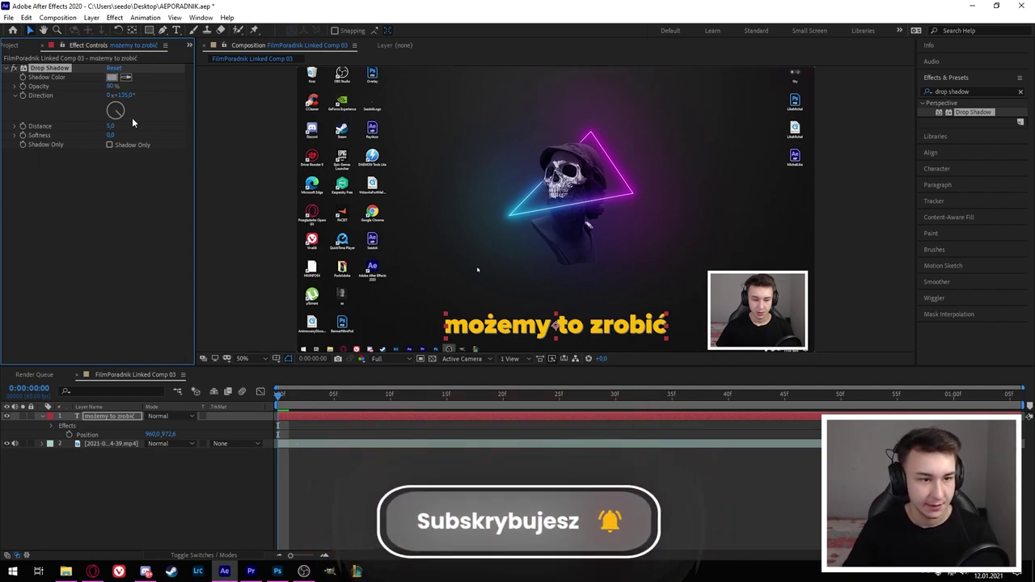
pyautogui.write('15')
pyautogui.press('Return')
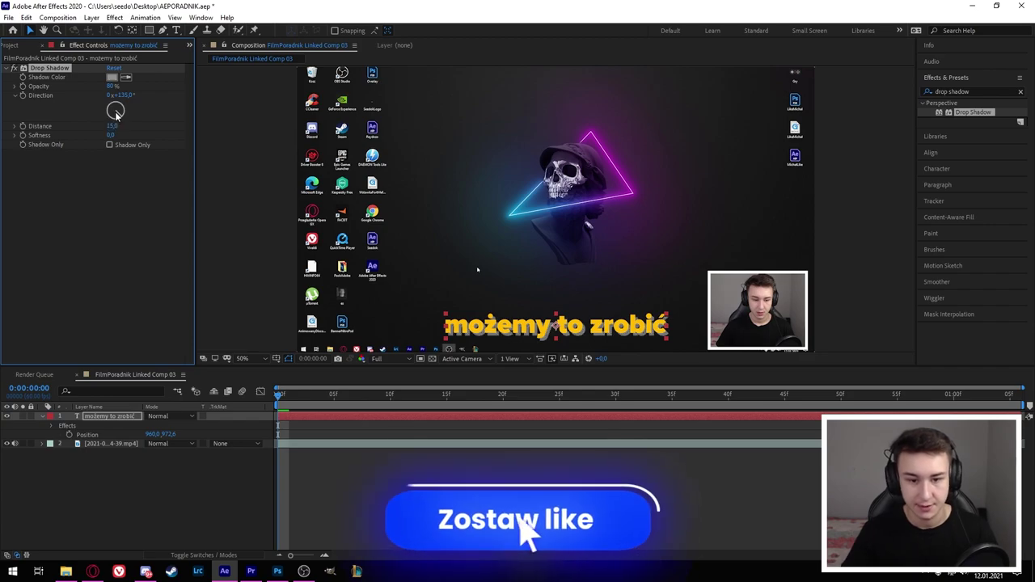
pyautogui.click(112, 126)
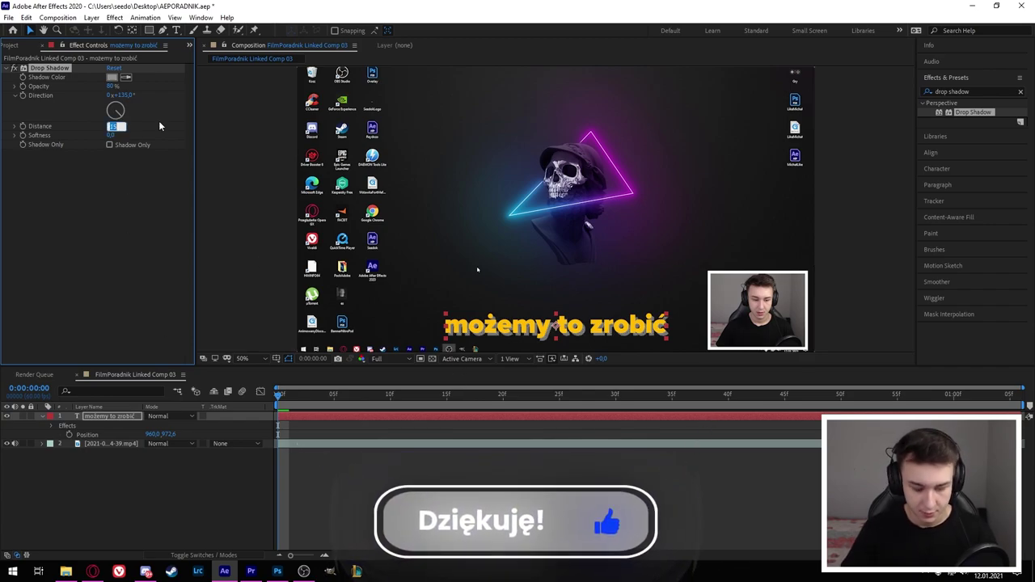
pyautogui.write('12')
pyautogui.press('Return')
pyautogui.click(321, 417)
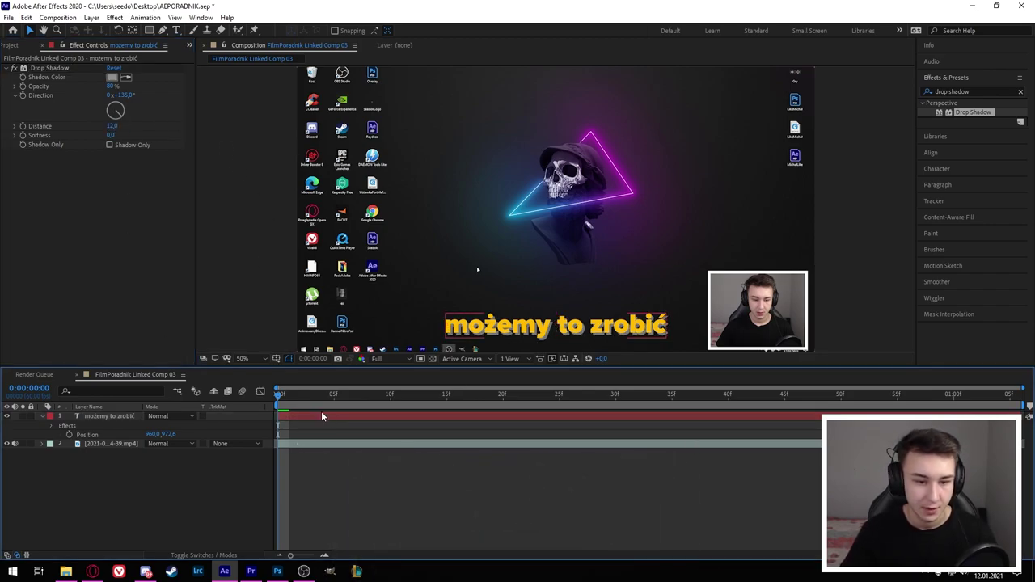
pyautogui.click(132, 416)
pyautogui.press('Return')
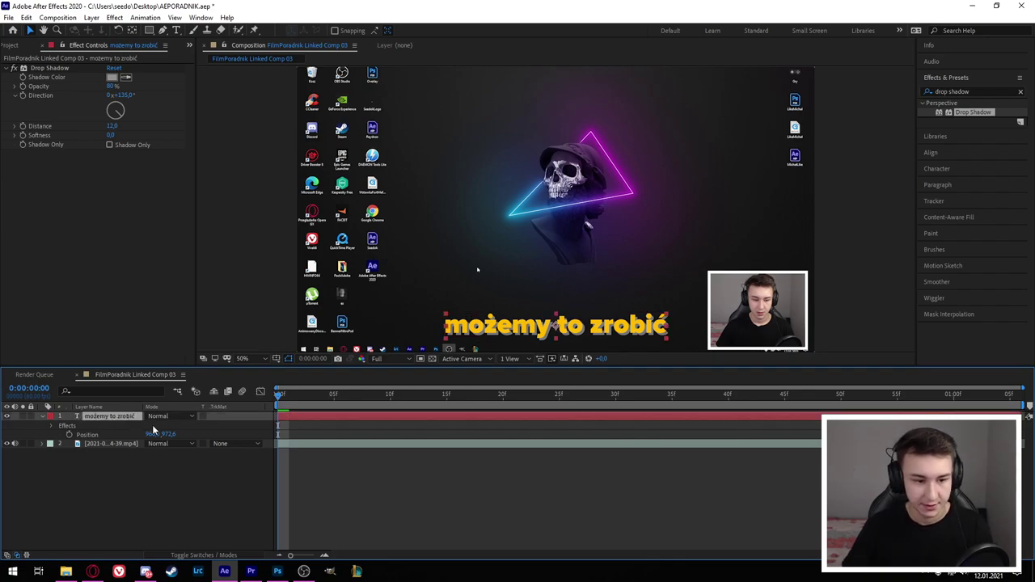
# - Keyframe the text's Position from below the frame (Y 1163.6) up to Y 995
pyautogui.press('p')
pyautogui.moveTo(167, 426); pyautogui.dragTo(238, 419)
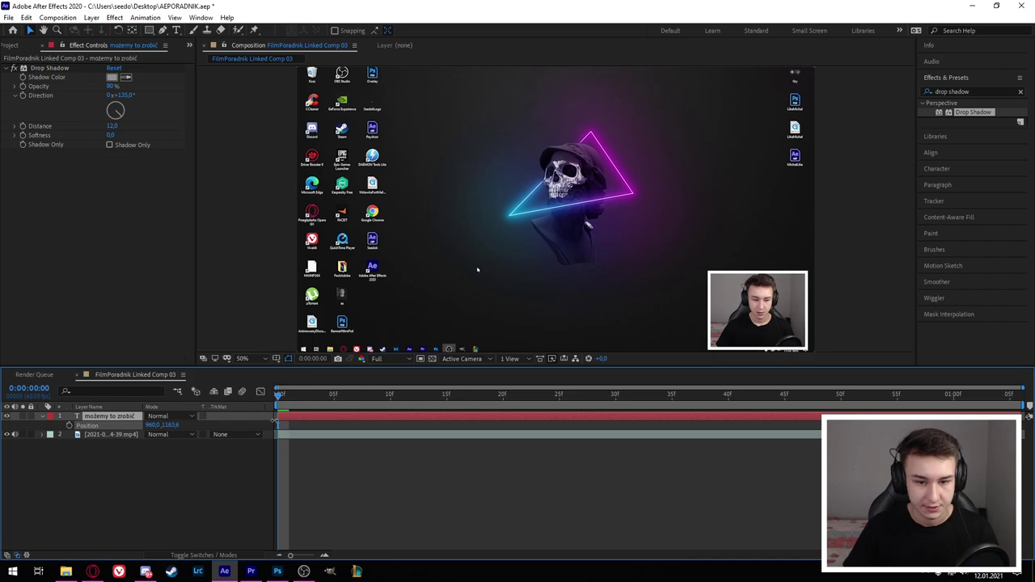
pyautogui.press('space')
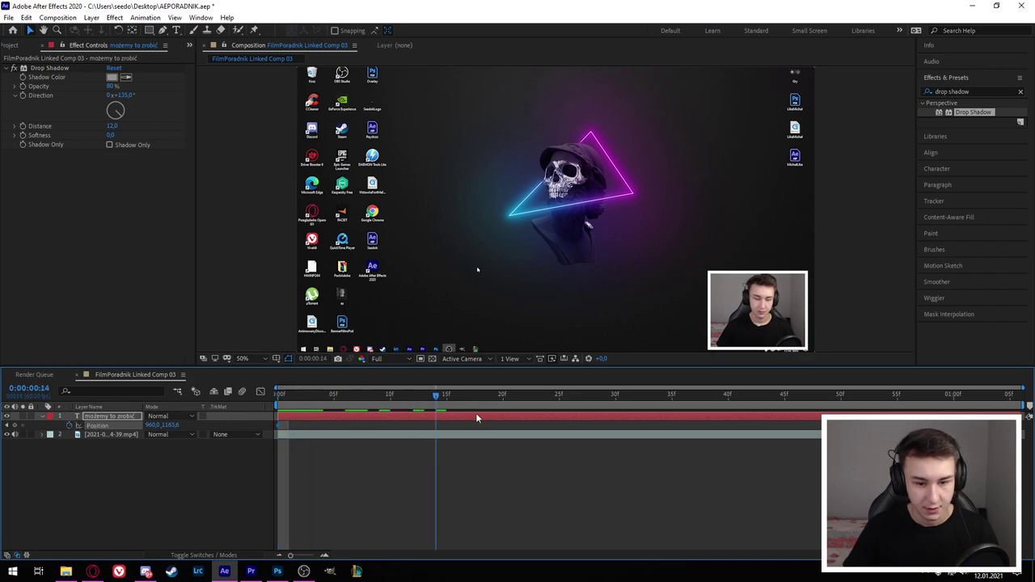
pyautogui.click(693, 436)
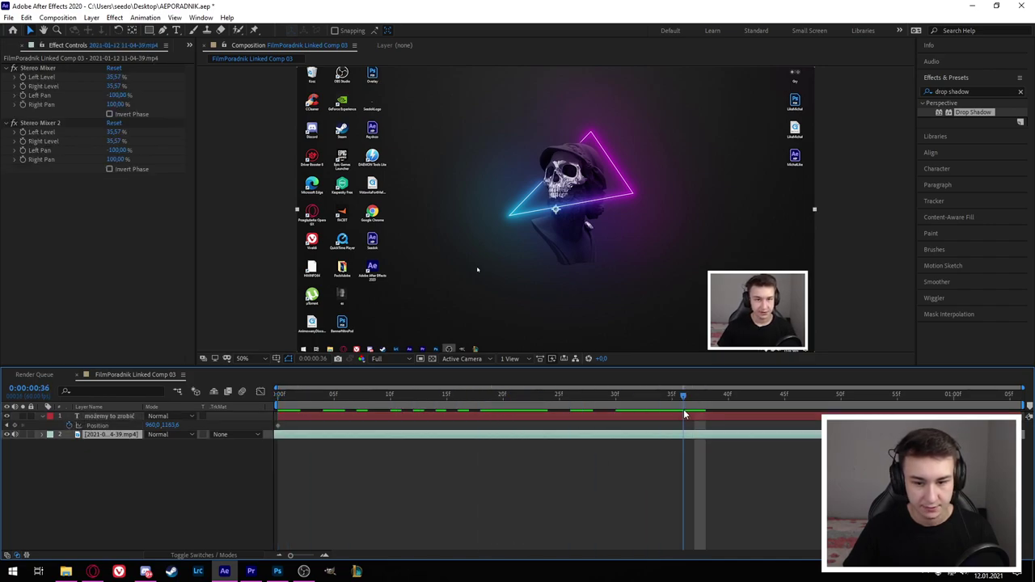
pyautogui.click(427, 416)
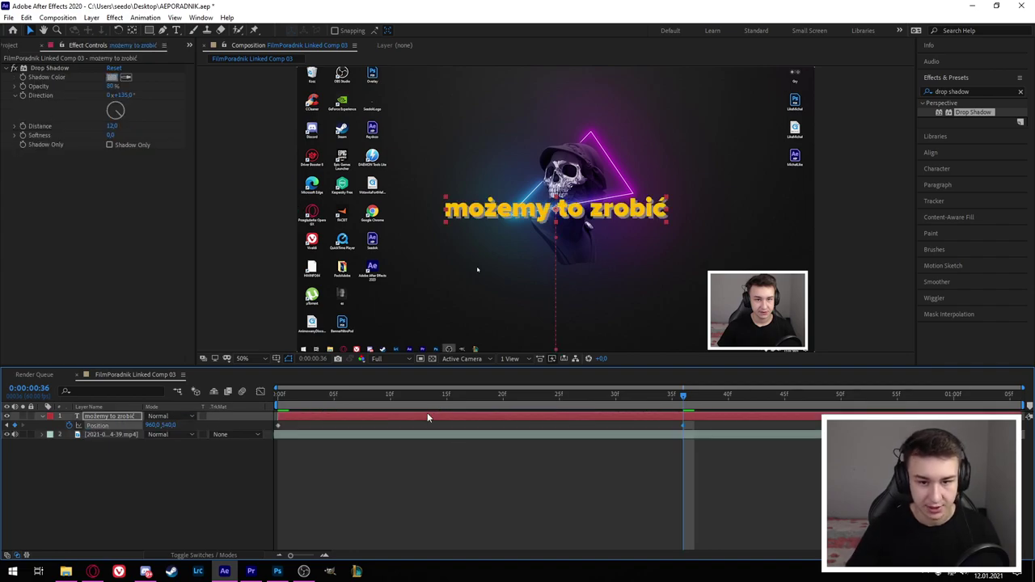
pyautogui.moveTo(168, 424); pyautogui.dragTo(415, 421)
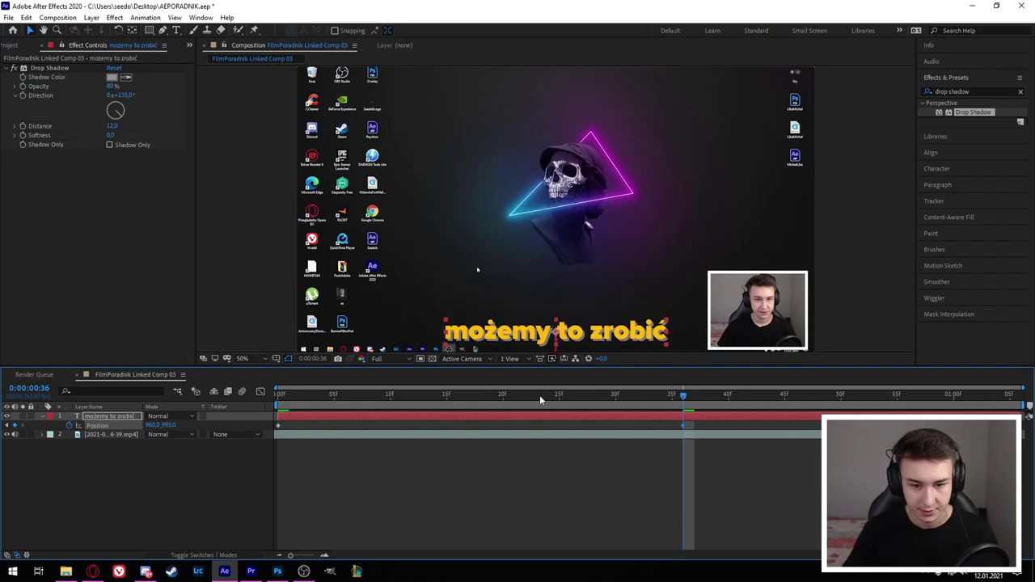
pyautogui.press('space')
# - Move the end keyframe earlier and reshape the slide-in easing in the Graph Editor
pyautogui.moveTo(681, 425); pyautogui.dragTo(546, 425)
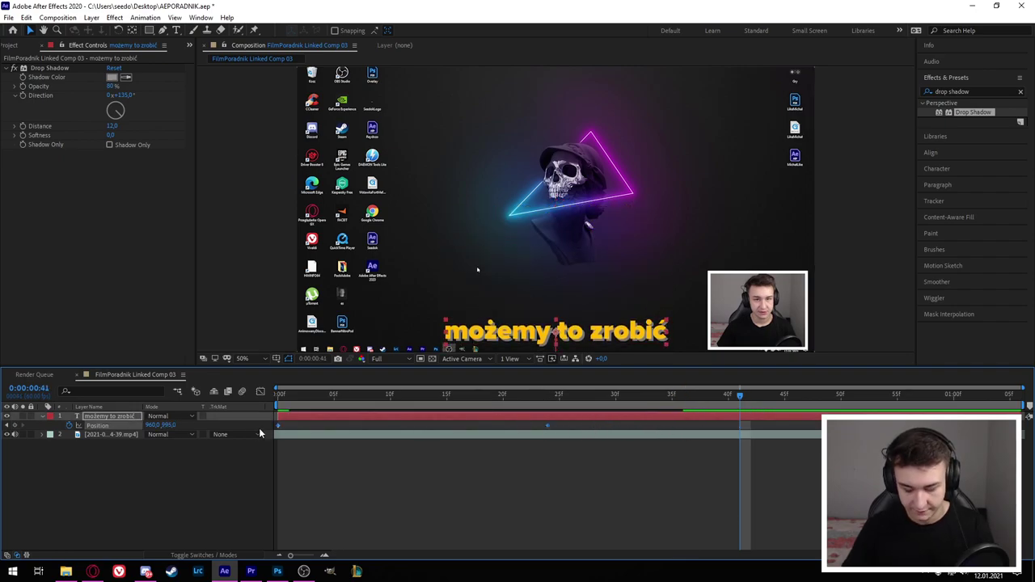
pyautogui.click(260, 391)
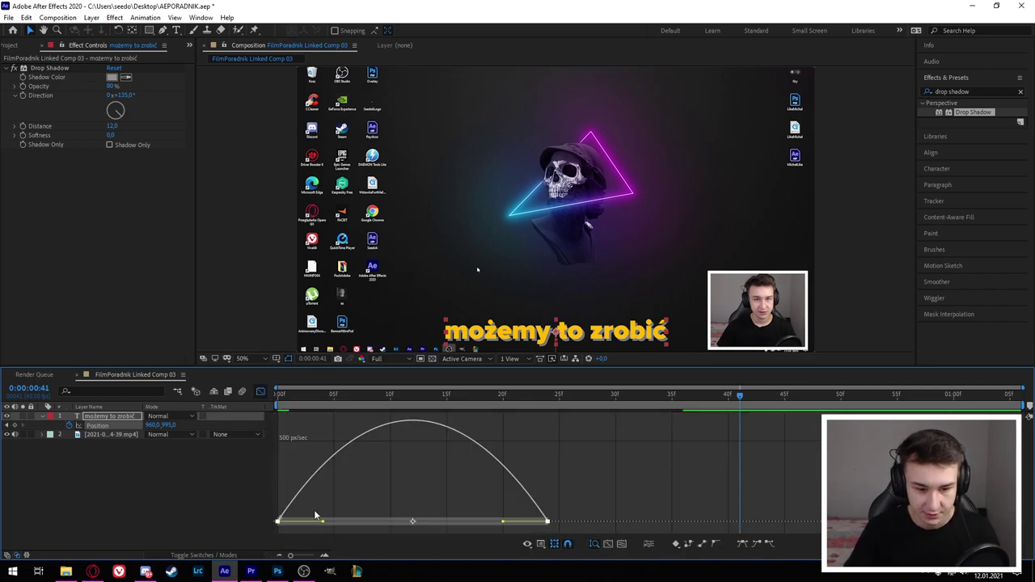
pyautogui.moveTo(324, 523); pyautogui.dragTo(377, 521)
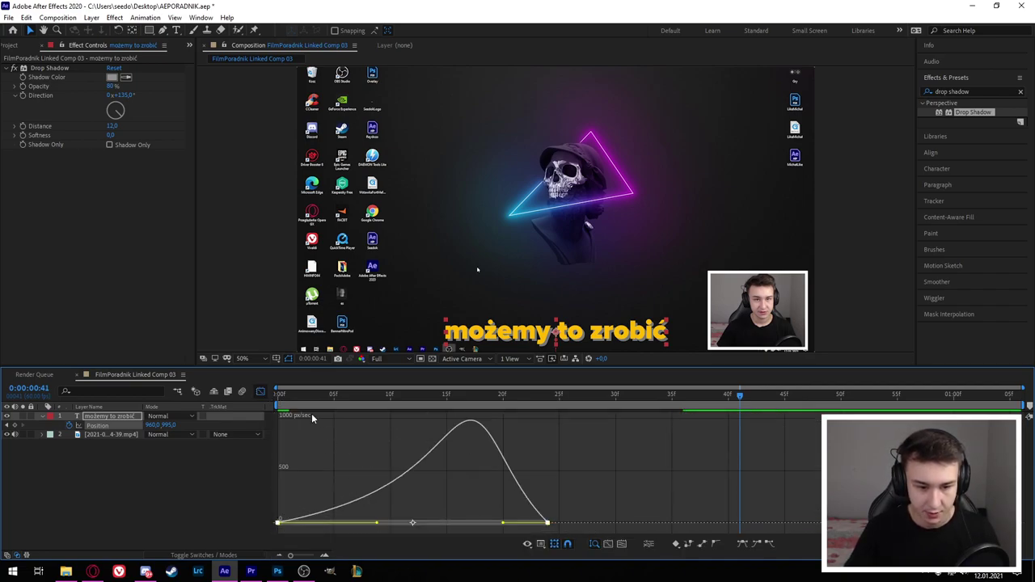
pyautogui.click(260, 391)
pyautogui.press('space')
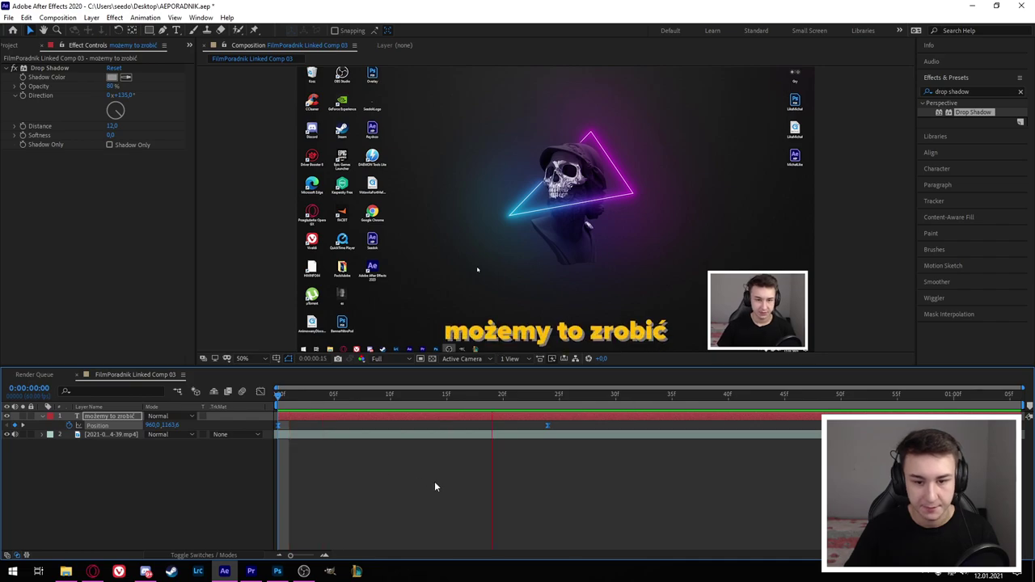
pyautogui.click(549, 425)
pyautogui.moveTo(549, 426); pyautogui.dragTo(445, 426)
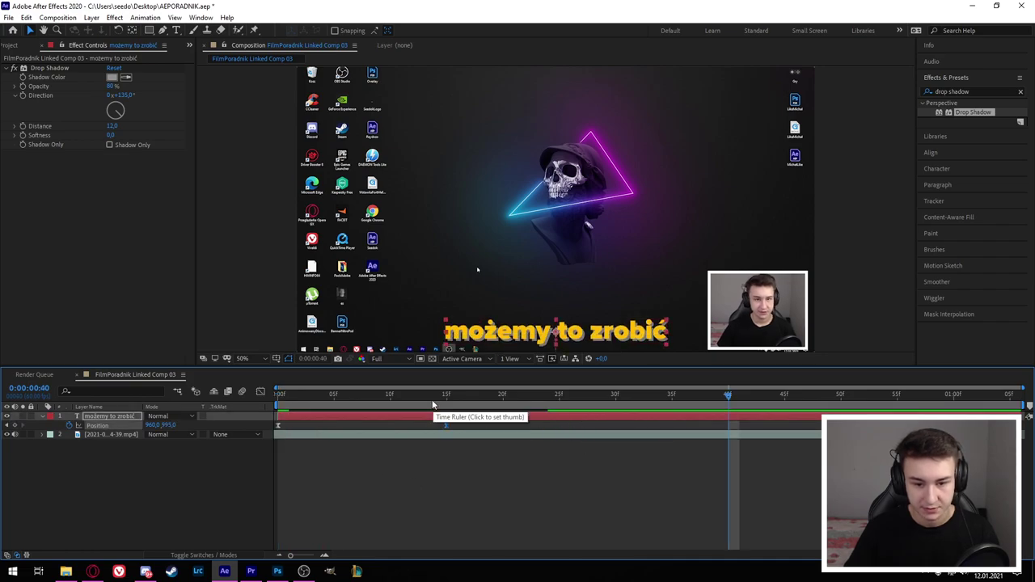
# - Shift the end Position keyframe to about 15 frames and preview the faster slide-in
pyautogui.click(356, 394)
pyautogui.click(466, 424)
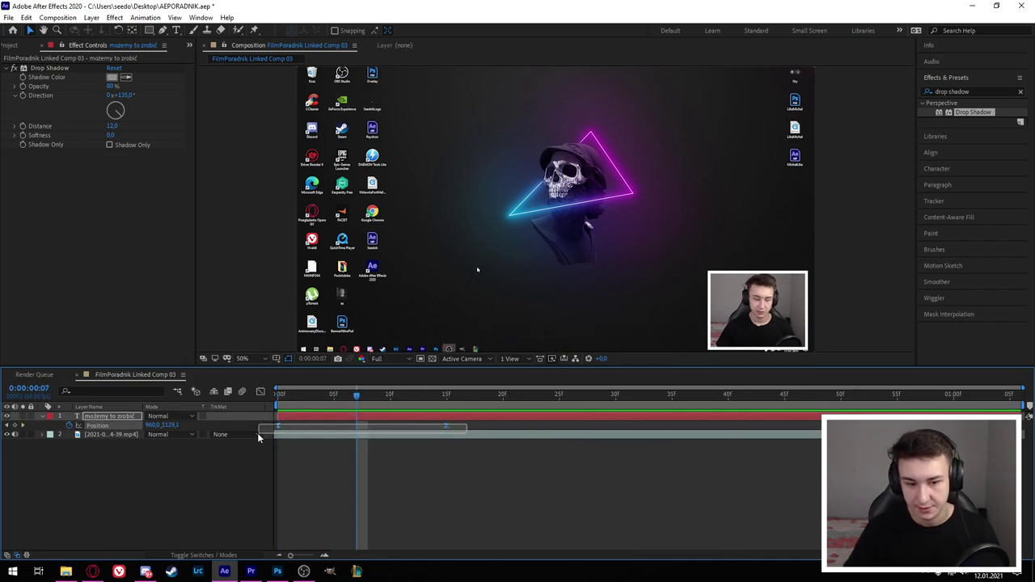
pyautogui.click(393, 492)
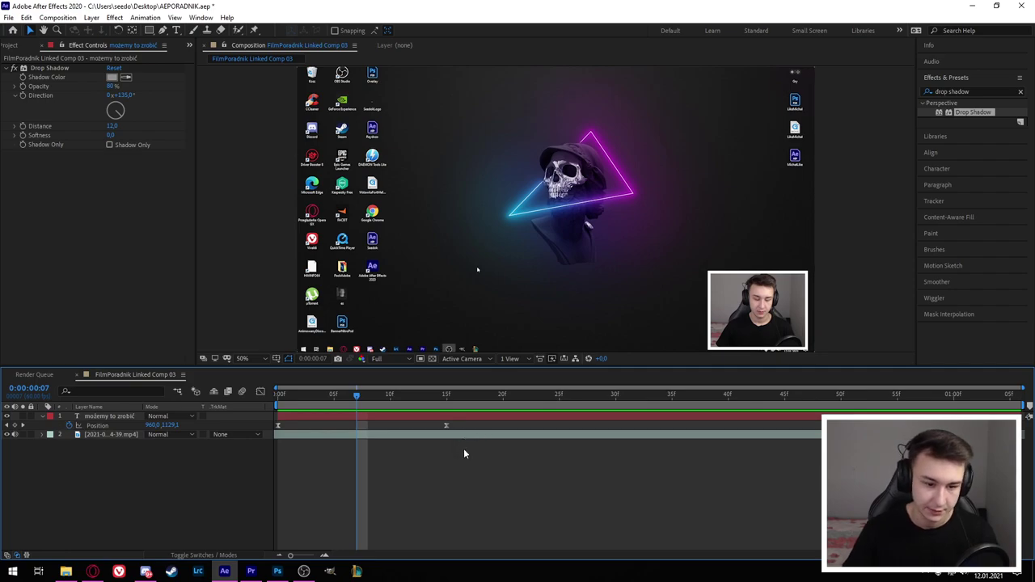
pyautogui.hotkey('ctrl', 'z')
pyautogui.moveTo(568, 423); pyautogui.dragTo(263, 431)
pyautogui.press('Home')
pyautogui.click(431, 463)
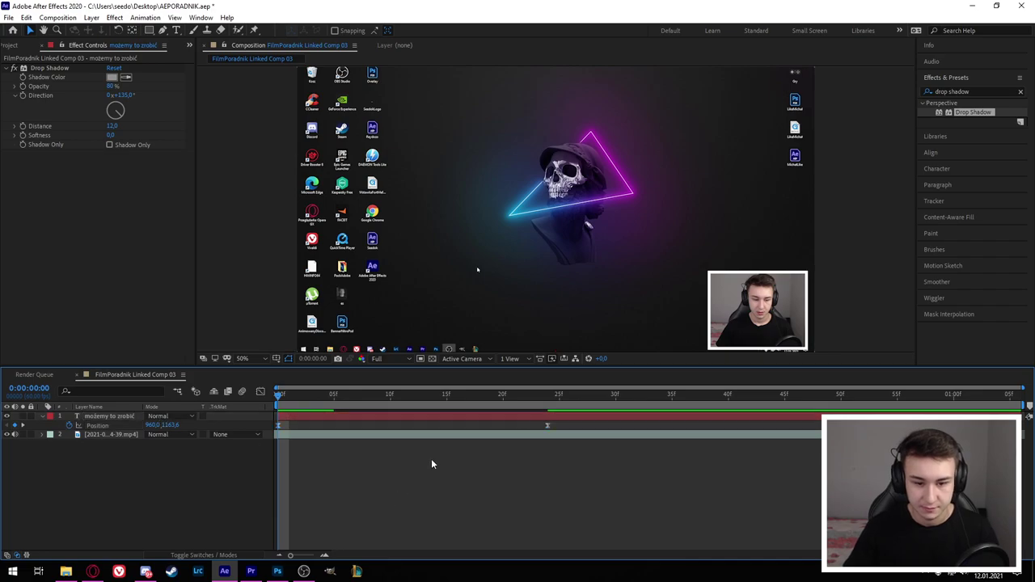
pyautogui.moveTo(549, 426); pyautogui.dragTo(446, 425)
pyautogui.press('space')
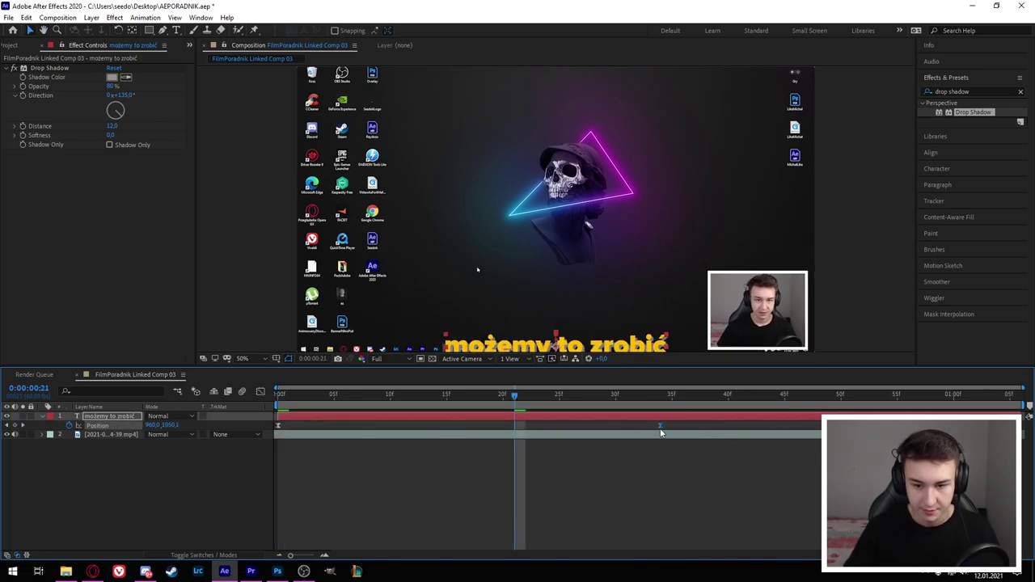
pyautogui.click(99, 416)
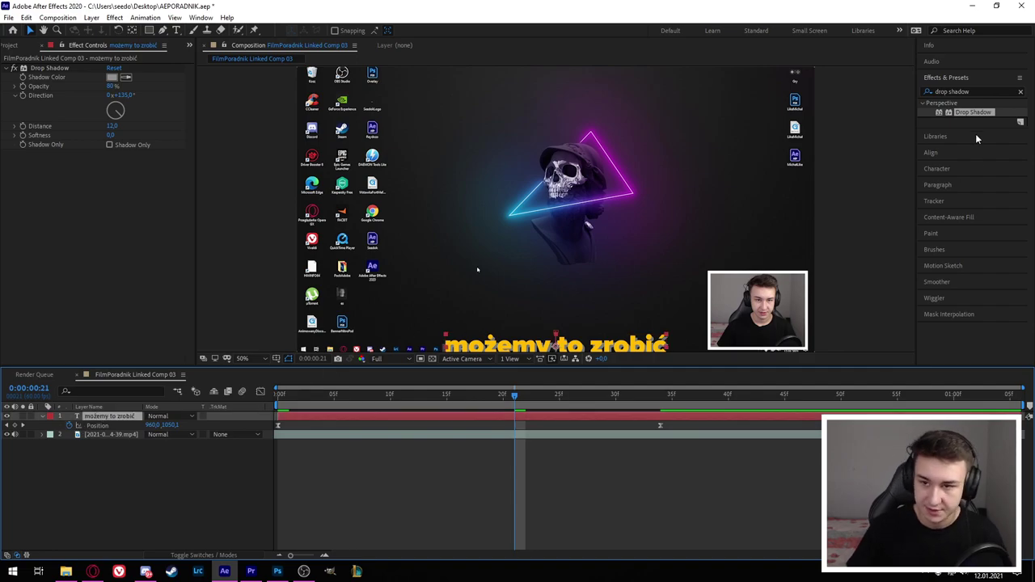
# - Apply Turbulent Displace to the text with Amount and Size set to 25
pyautogui.click(975, 91)
pyautogui.write('d')
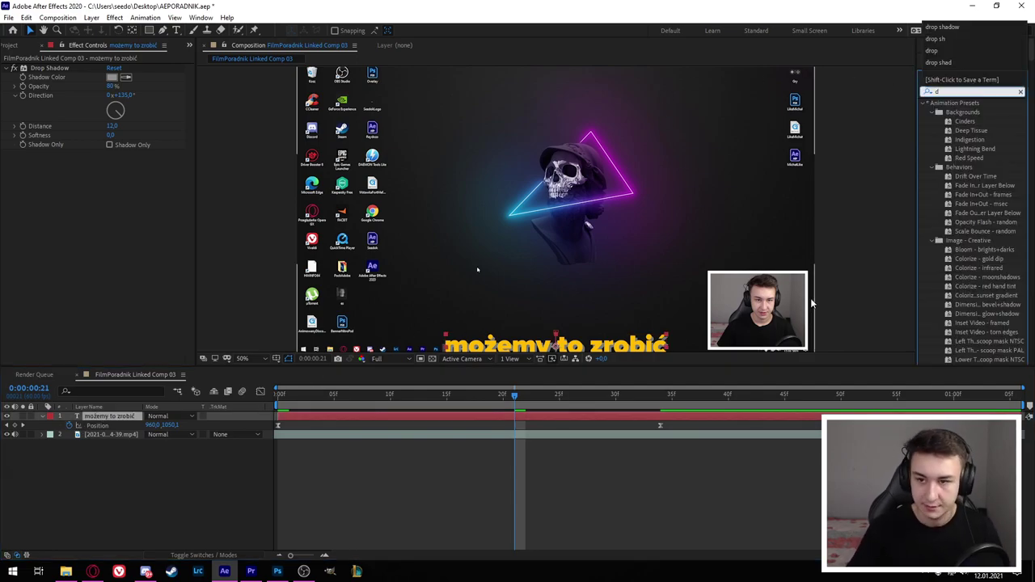
pyautogui.write('ispl')
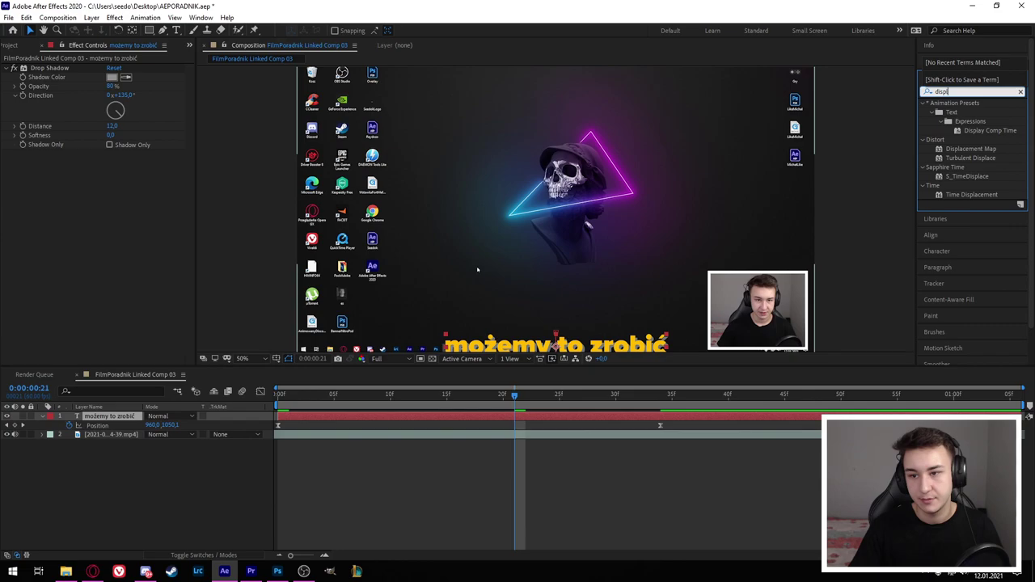
pyautogui.moveTo(970, 158); pyautogui.dragTo(518, 416)
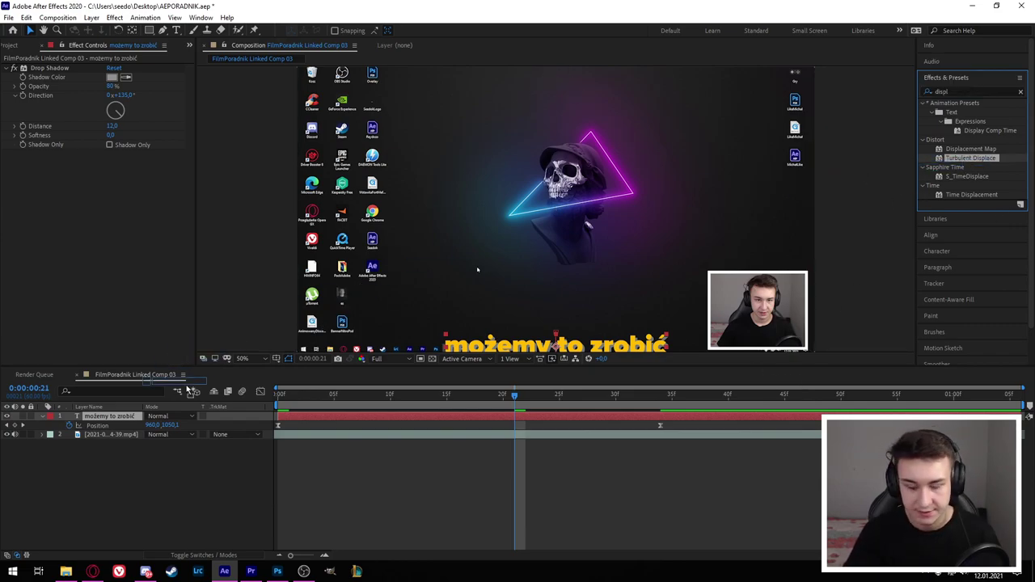
pyautogui.press('pageup')
pyautogui.press('pageup')
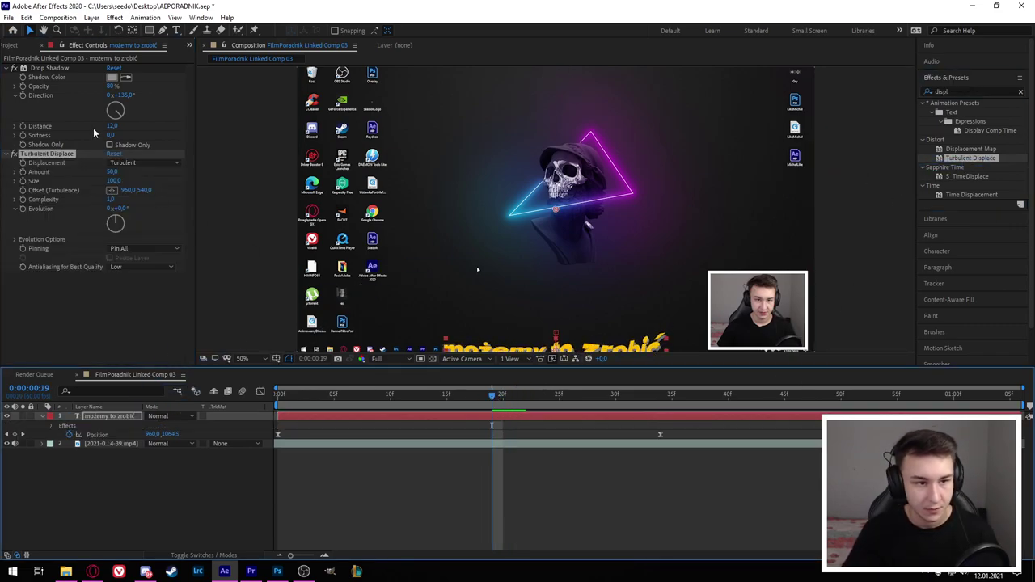
pyautogui.moveTo(114, 173); pyautogui.dragTo(110, 172)
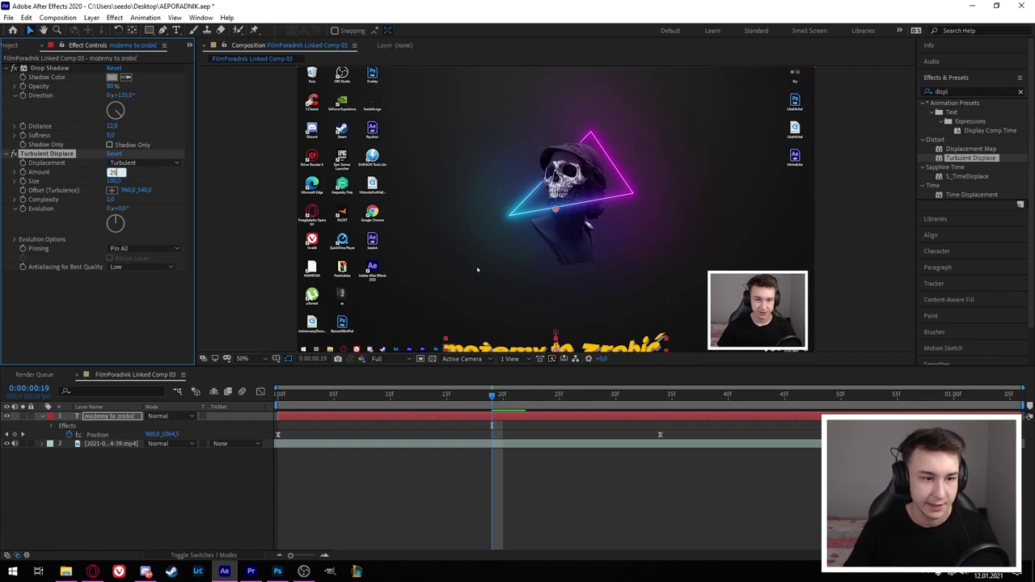
# - Drive the Turbulent Displace Random Seed with a 'time' expression
pyautogui.click(15, 208)
pyautogui.click(14, 217)
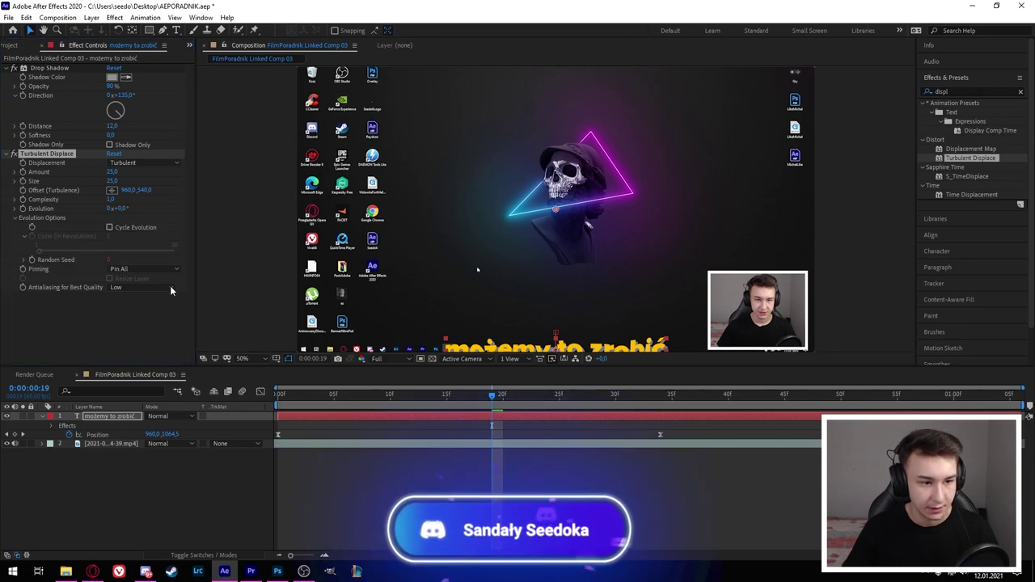
pyautogui.keyDown('alt'); pyautogui.click(22, 245); pyautogui.keyUp('alt')
pyautogui.write('tu')
pyautogui.press('BackSpace')
pyautogui.write('ime')
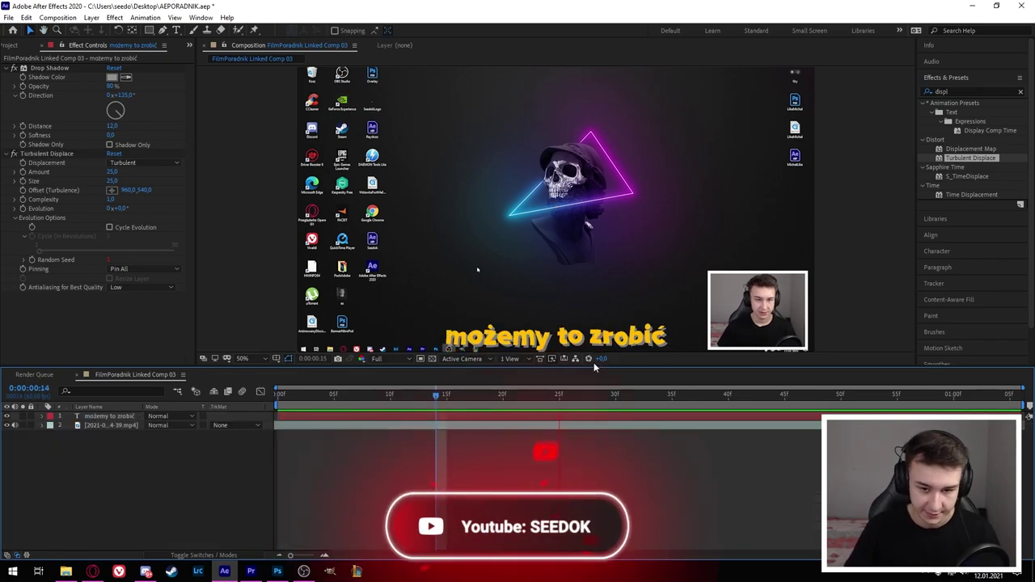
# - Add a slide-out exit with time-reversed Position keyframes and preview the in-and-out motion
pyautogui.click(537, 394)
pyautogui.click(109, 416)
pyautogui.press('p')
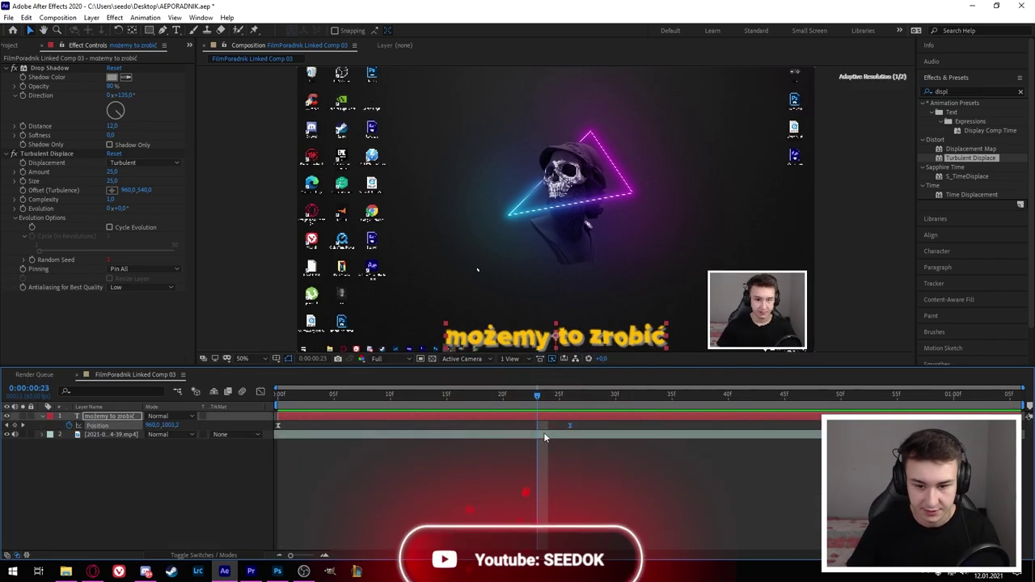
pyautogui.press('space')
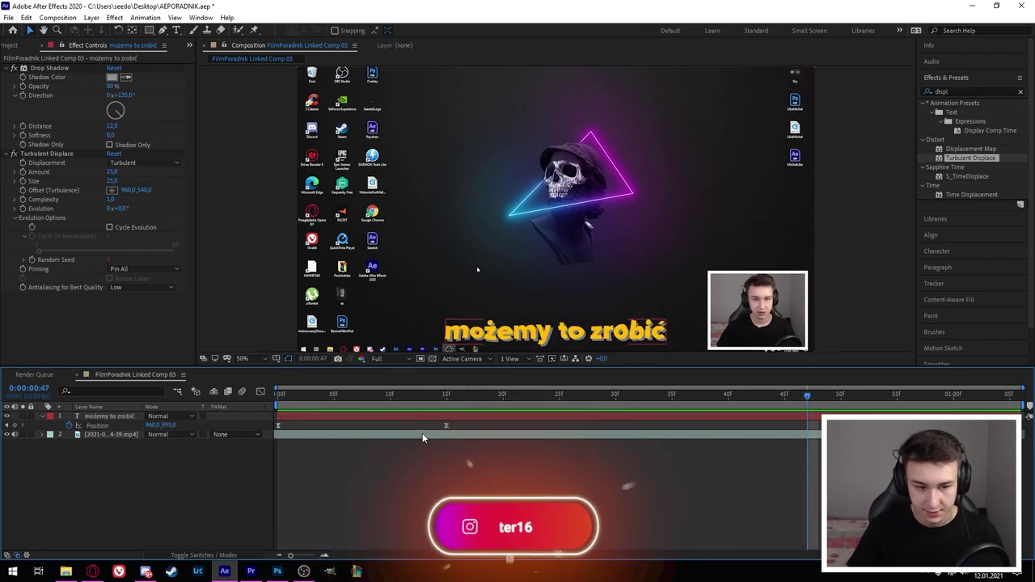
pyautogui.moveTo(471, 425); pyautogui.dragTo(386, 435)
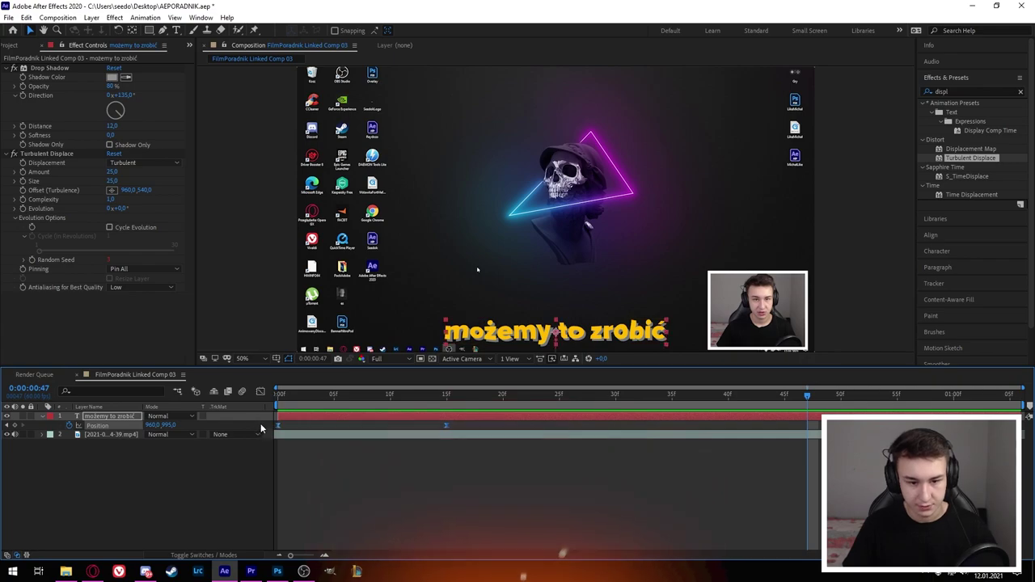
pyautogui.moveTo(172, 426); pyautogui.dragTo(307, 425)
pyautogui.rightClick(807, 425)
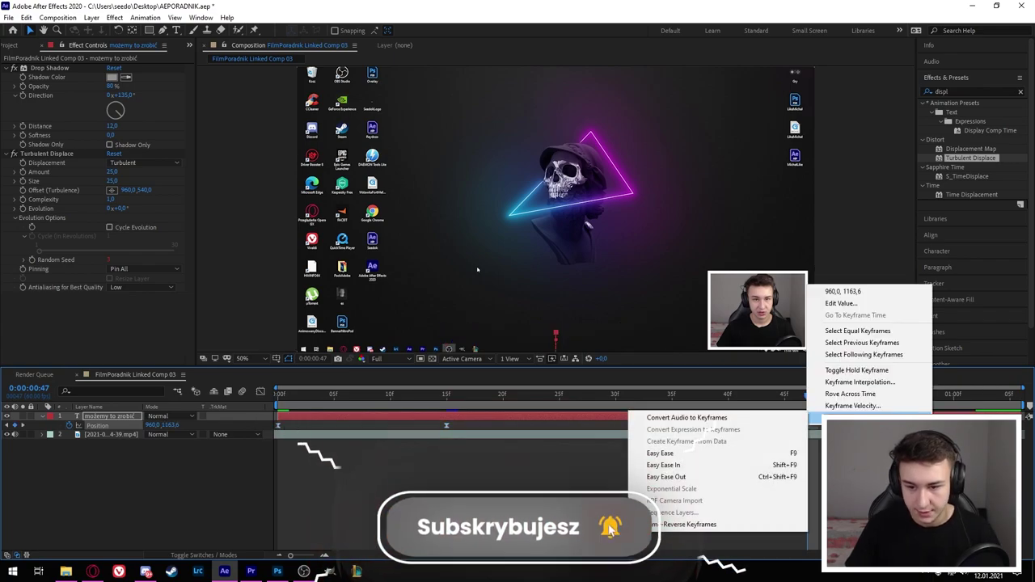
pyautogui.click(688, 524)
pyautogui.press('space')
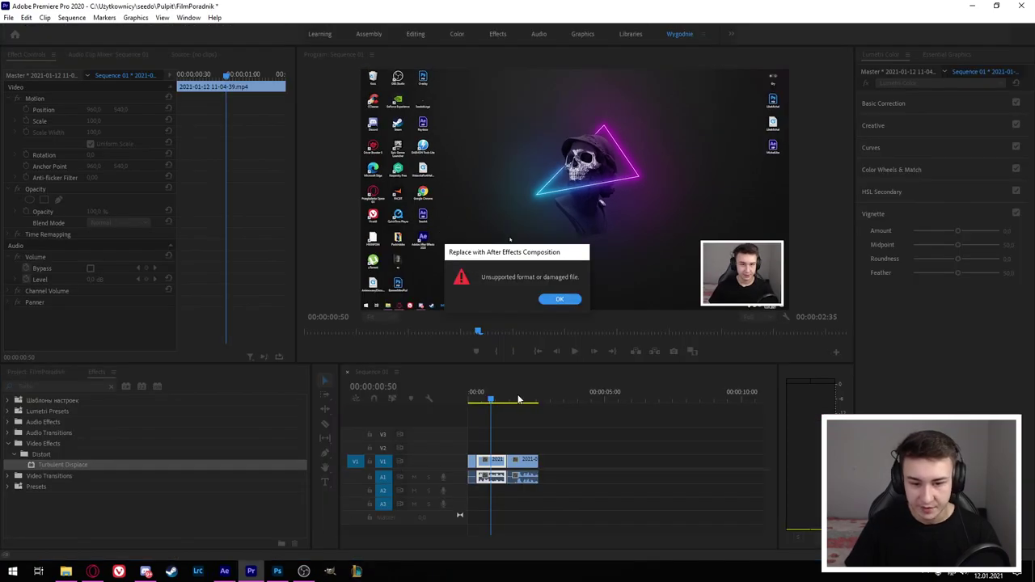
# - In Premiere, replace the recording clip with linked composition FilmPoradnik Linked Comp 04
pyautogui.press('Return')
pyautogui.press('space')
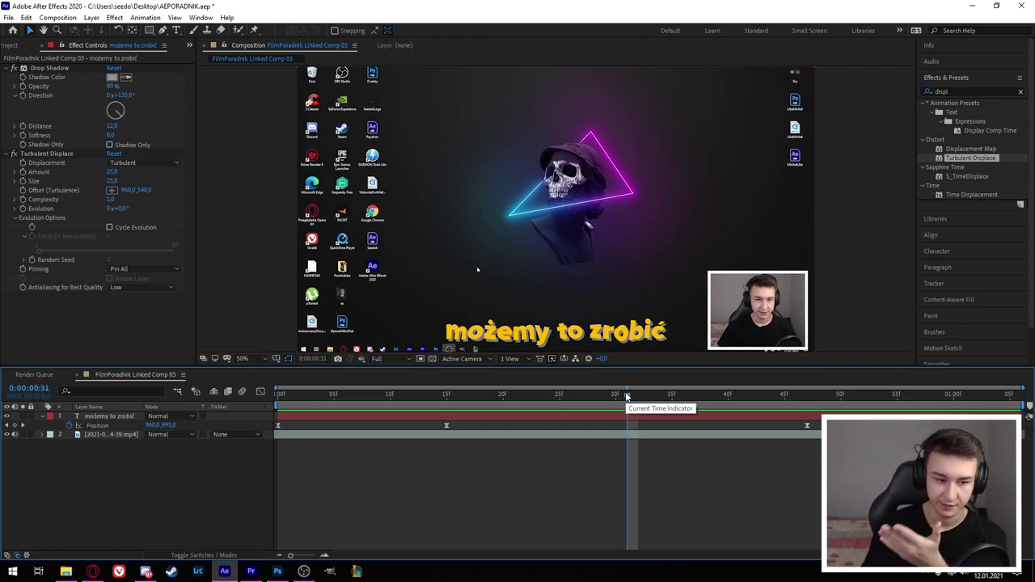
pyautogui.click(250, 571)
pyautogui.click(487, 465)
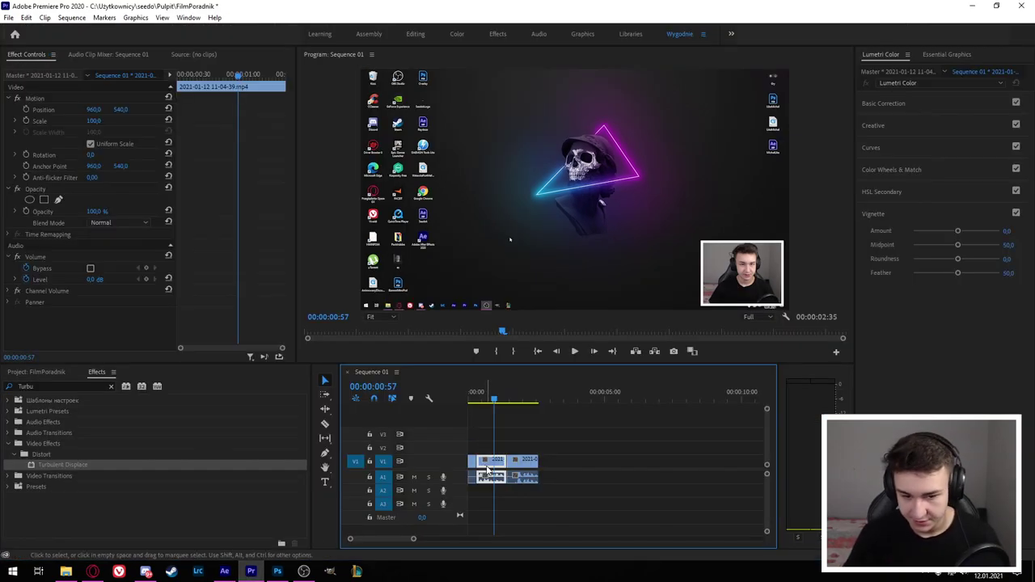
pyautogui.rightClick(486, 469)
pyautogui.click(819, 448)
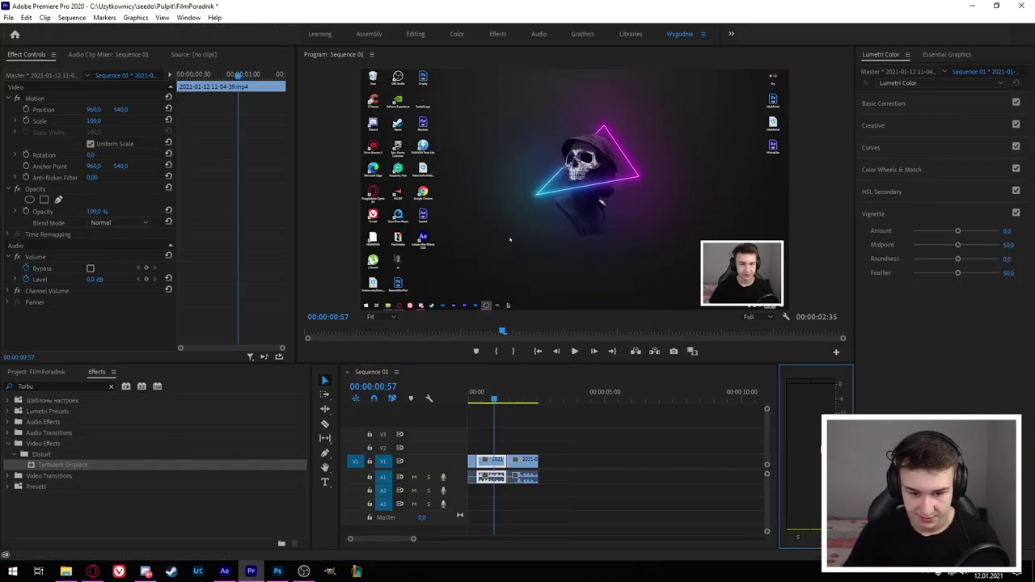
pyautogui.hotkey('alt', 'Tab')
# - Paste the yellow 'elo' text layer above the recording in Linked Comp 04, then deselect
pyautogui.click(83, 418)
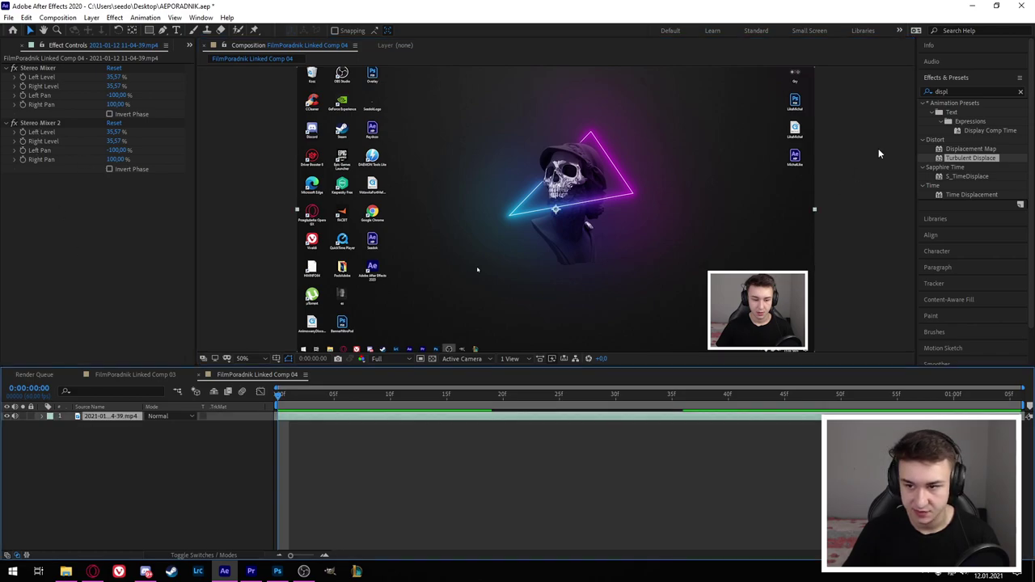
pyautogui.hotkey('ctrl', 'v')
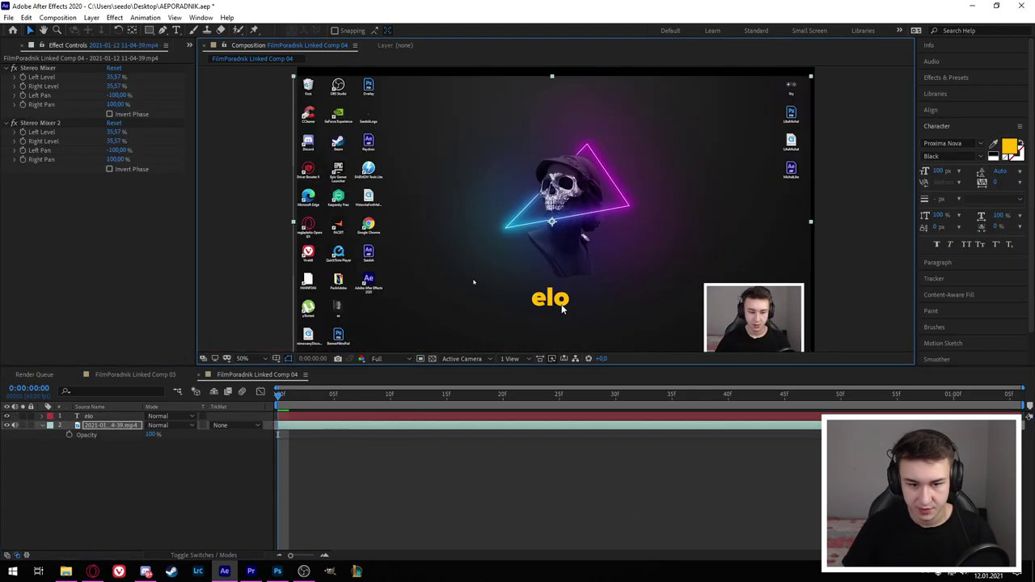
pyautogui.click(346, 441)
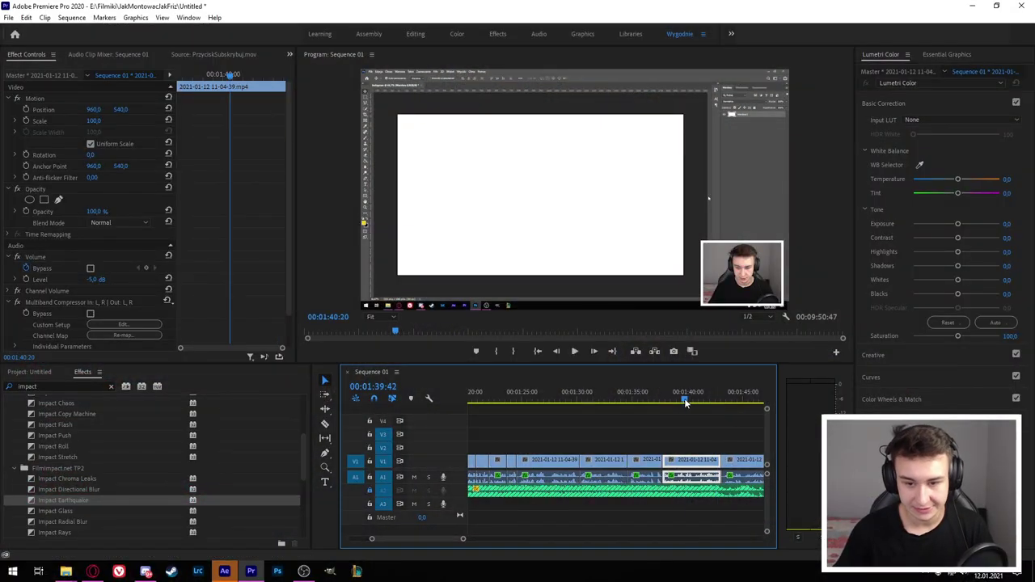
# - Create a text graphic reading 'ssss' at 00:01:39:24 in Premiere
pyautogui.moveTo(686, 402); pyautogui.dragTo(680, 402)
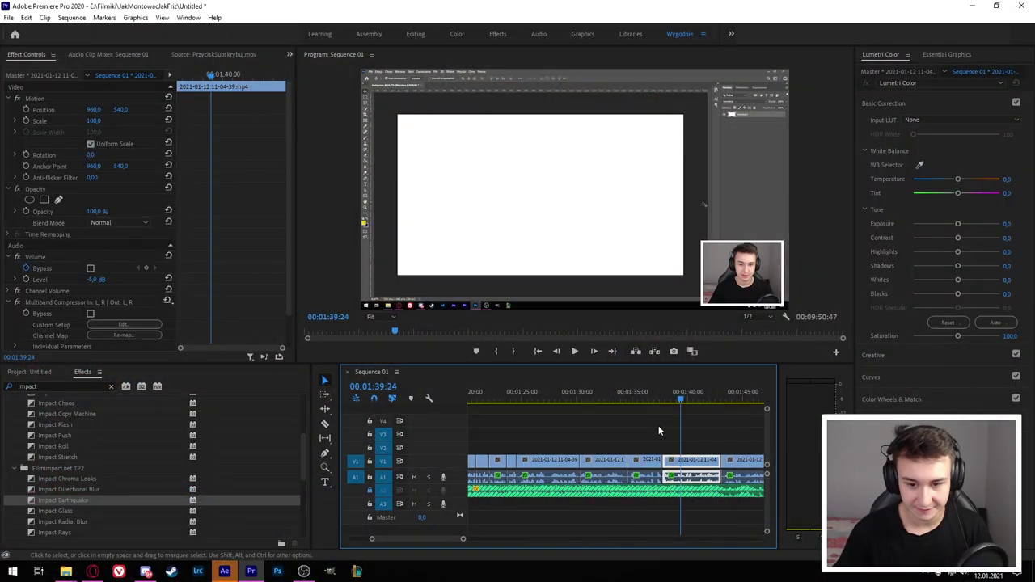
pyautogui.hotkey('ctrl', 't')
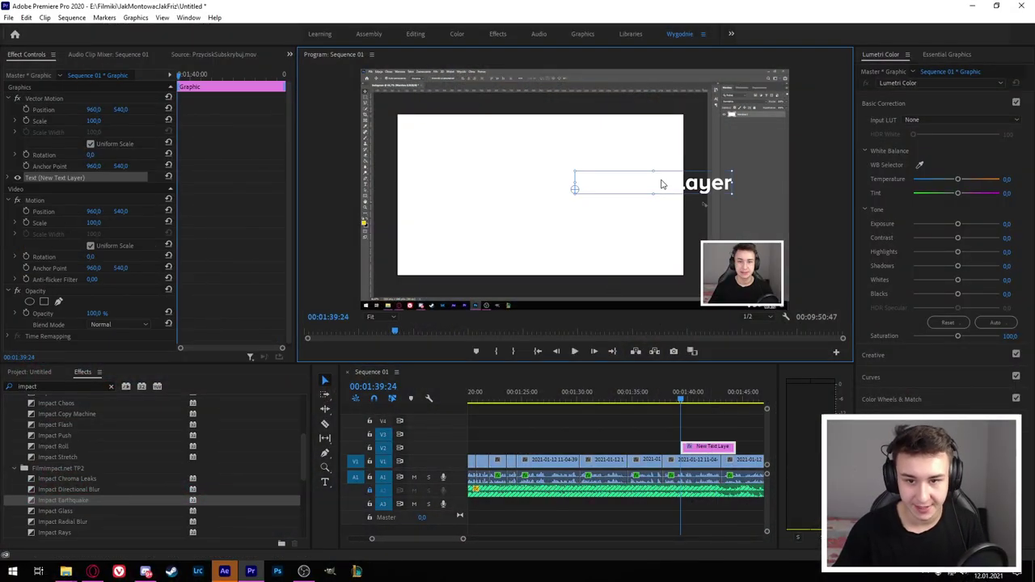
pyautogui.doubleClick(661, 179)
pyautogui.press('BackSpace')
pyautogui.write('ssss')
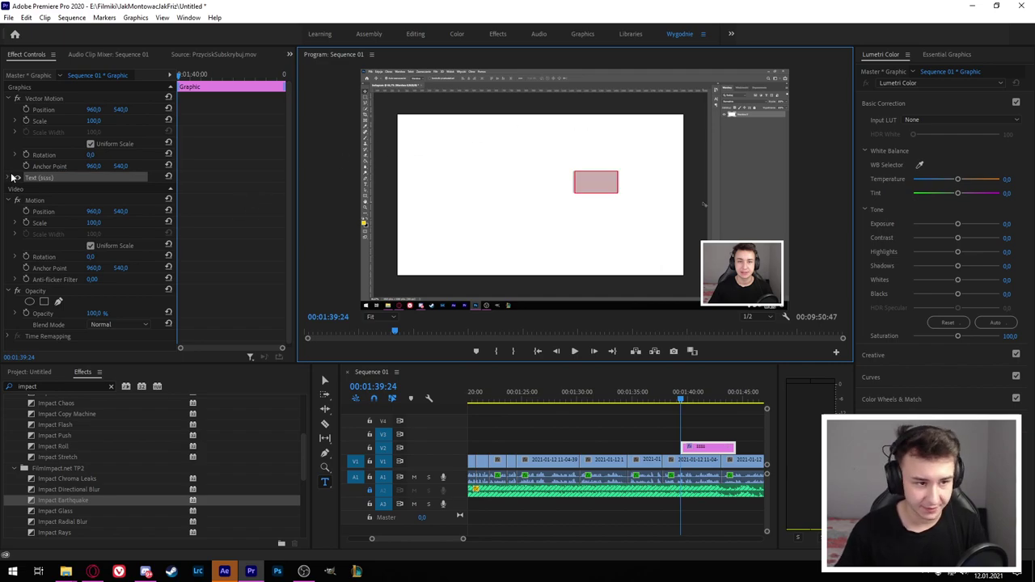
# - Make the 'ssss' text red and centre-aligned, and move it down to Position Y 1028
pyautogui.click(12, 178)
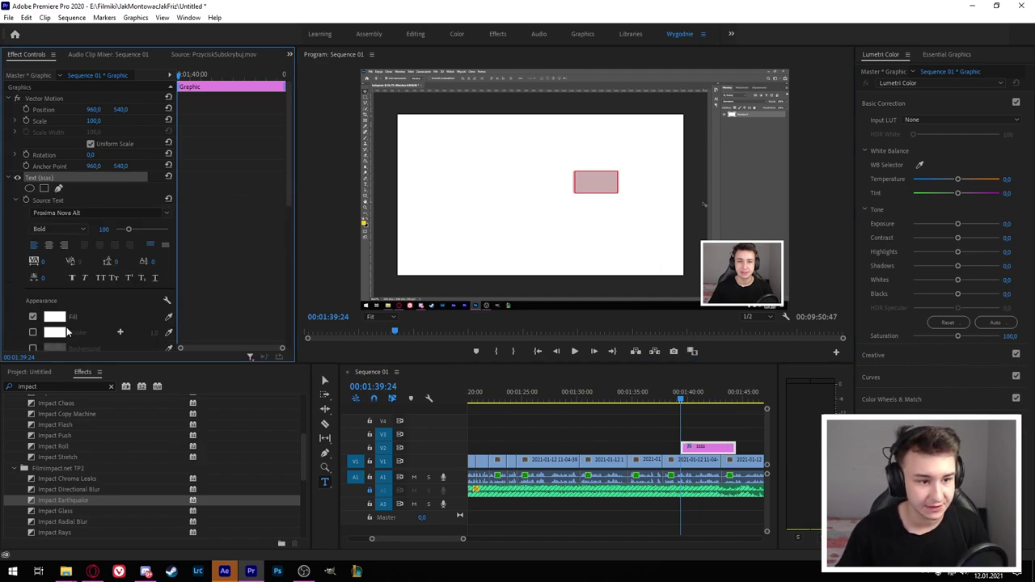
pyautogui.click(55, 317)
pyautogui.click(523, 352)
pyautogui.click(626, 210)
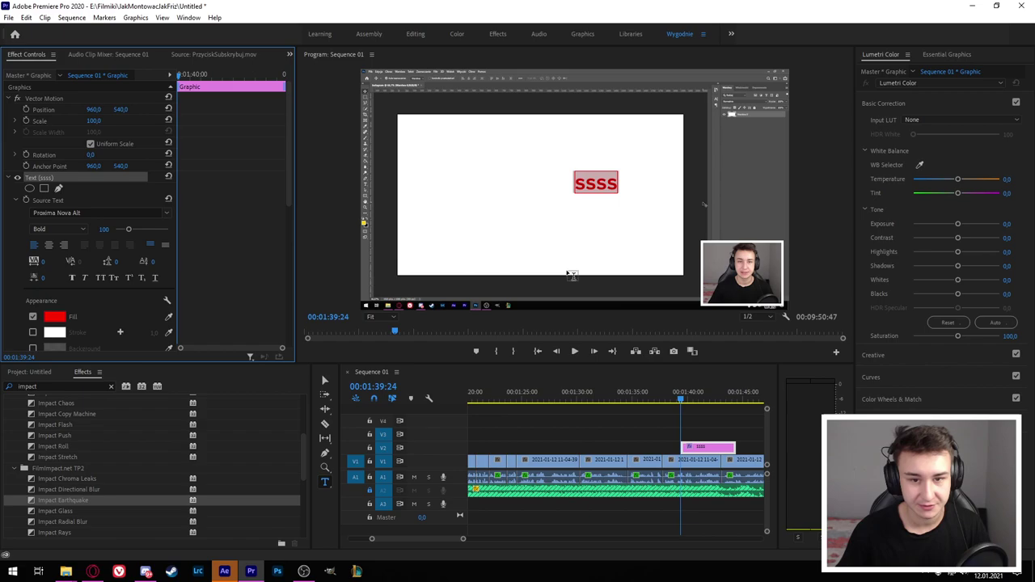
pyautogui.click(50, 247)
pyautogui.scroll(-3, 99, 341)
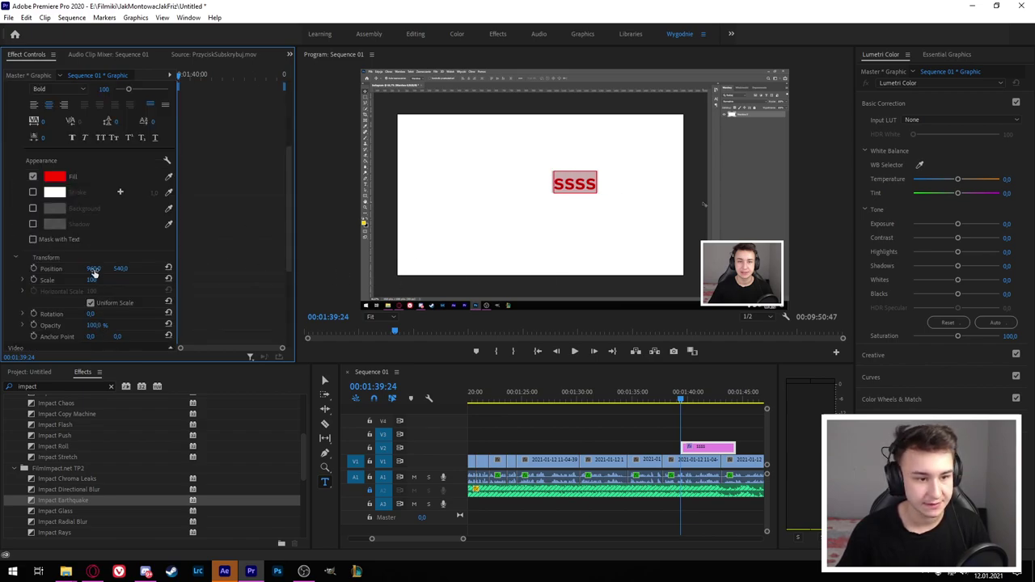
pyautogui.moveTo(94, 269); pyautogui.dragTo(414, 291)
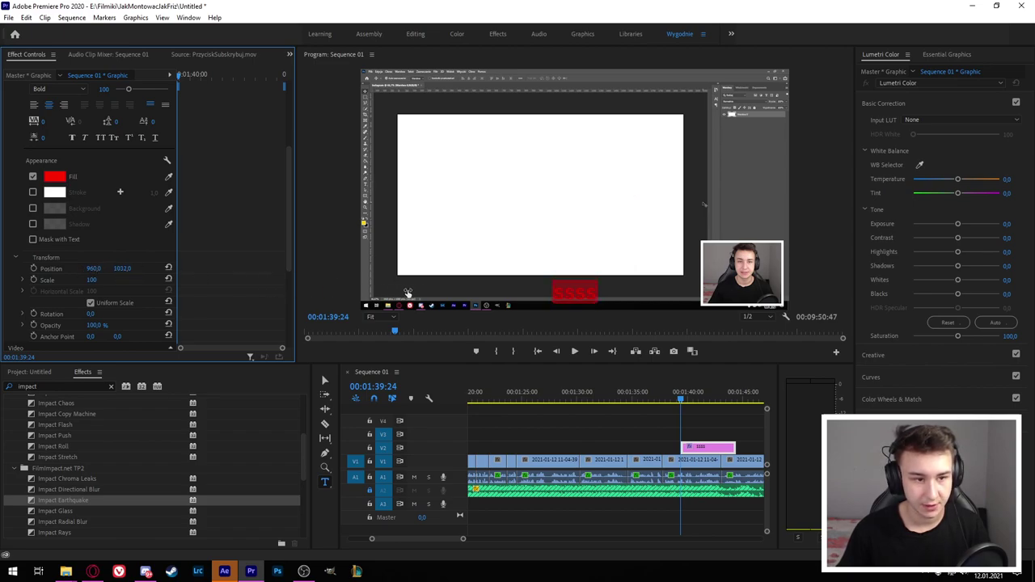
pyautogui.doubleClick(63, 384)
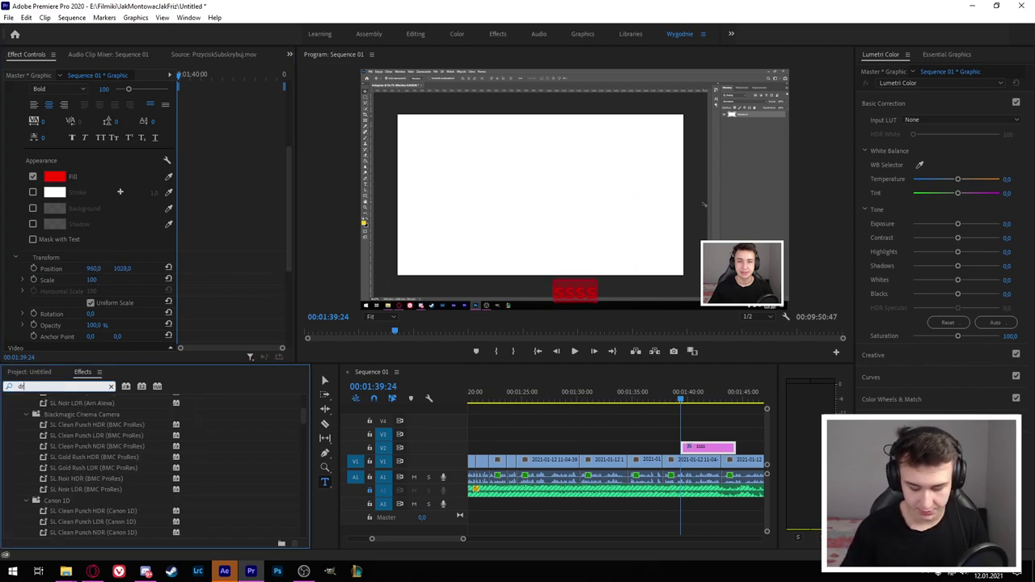
# - Apply Drop Shadow to the ssss graphic with a bright green 4EFF00 shadow at distance 10
pyautogui.write('drop sha')
pyautogui.moveTo(55, 465); pyautogui.dragTo(114, 308)
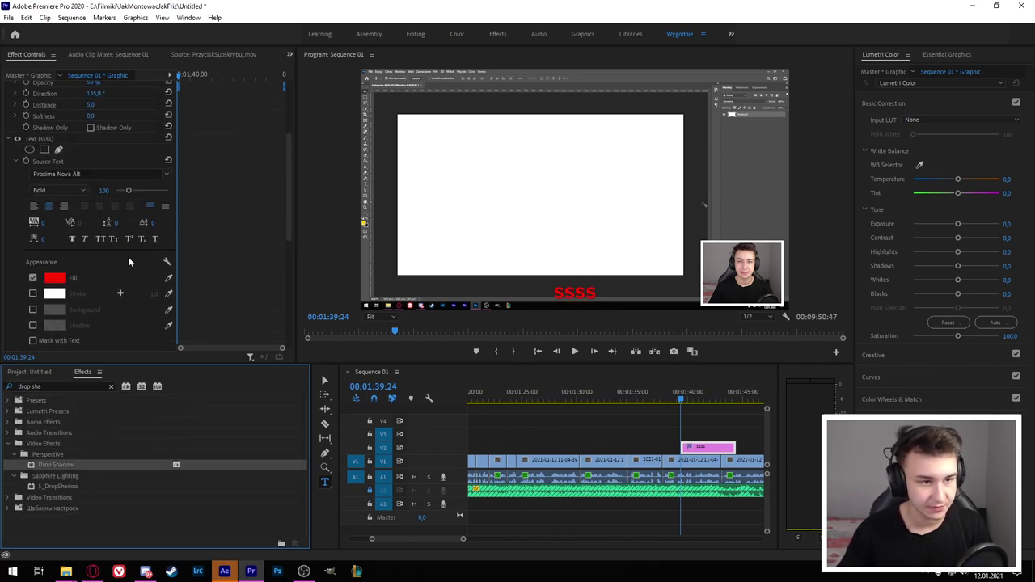
pyautogui.click(94, 200)
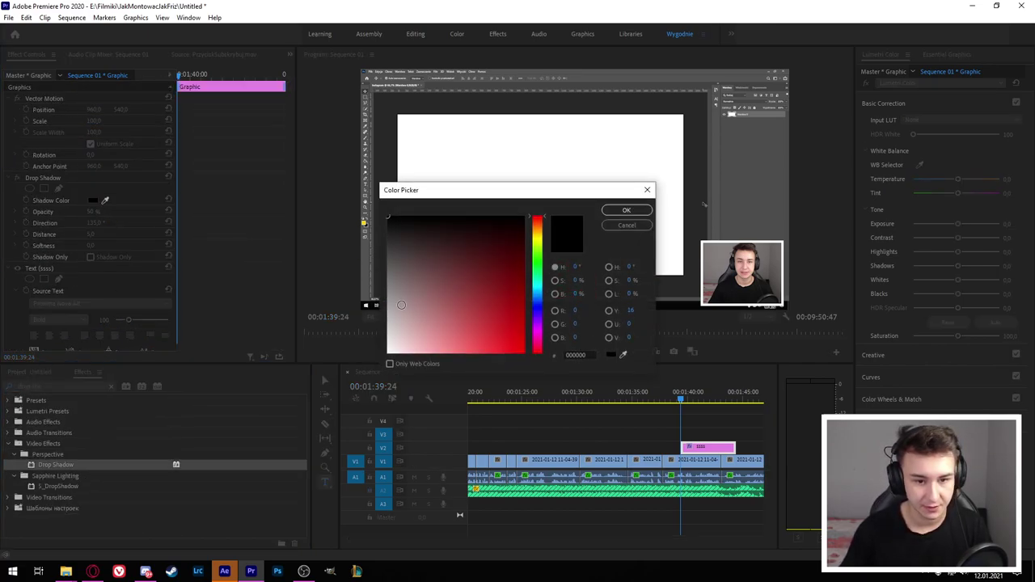
pyautogui.click(542, 308)
pyautogui.moveTo(509, 340); pyautogui.dragTo(655, 407)
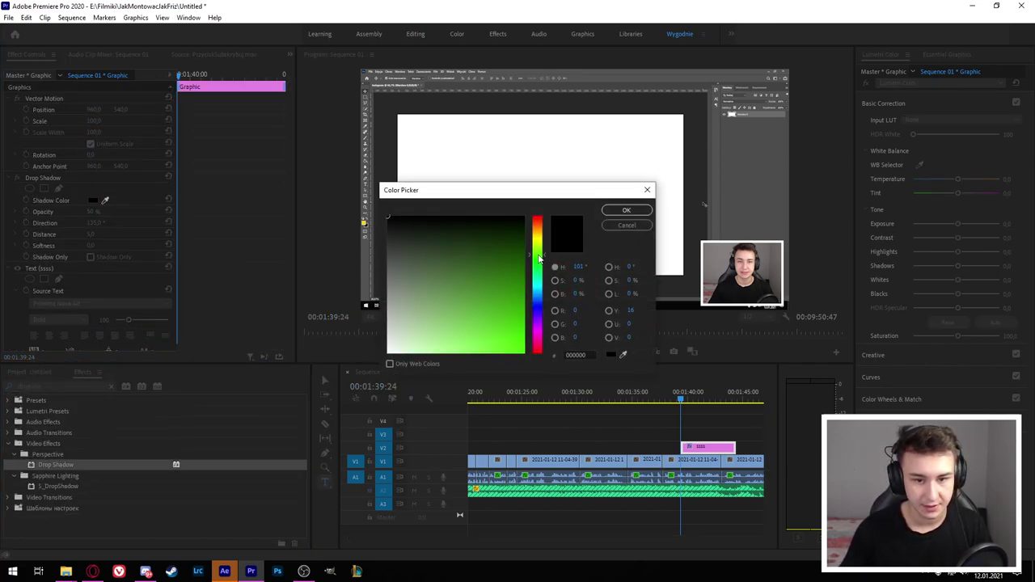
pyautogui.click(627, 210)
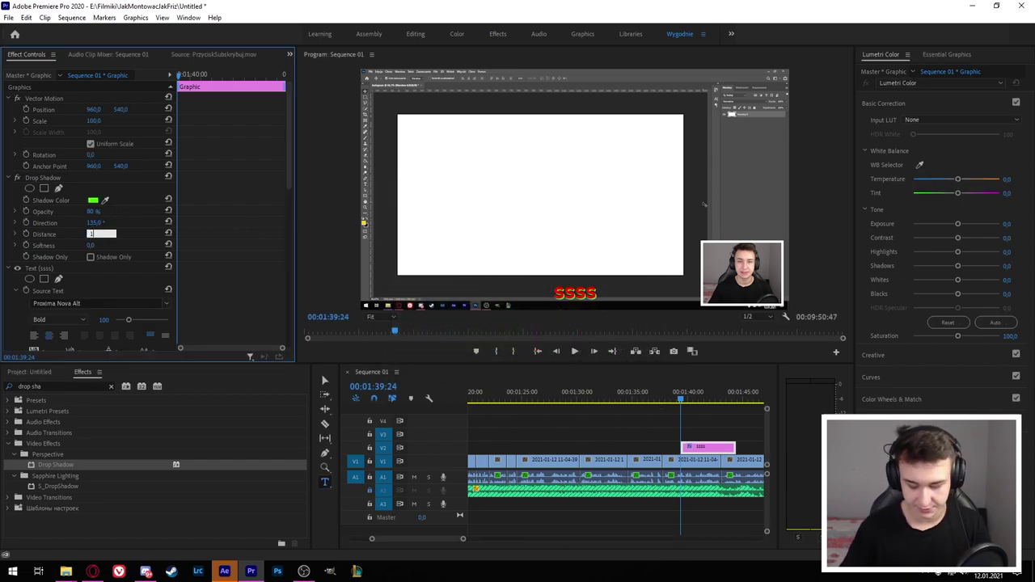
# - Replace the Effects search with 'disp' to find a displacement effect
pyautogui.scroll(-2, 43, 278)
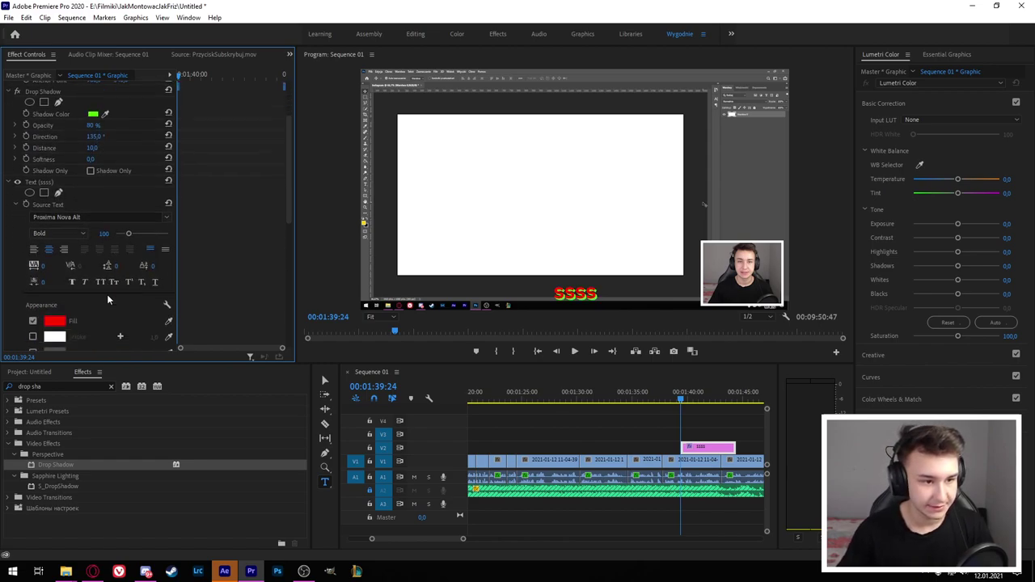
pyautogui.scroll(-3, 107, 295)
pyautogui.click(74, 386)
pyautogui.hotkey('ctrl', 'a')
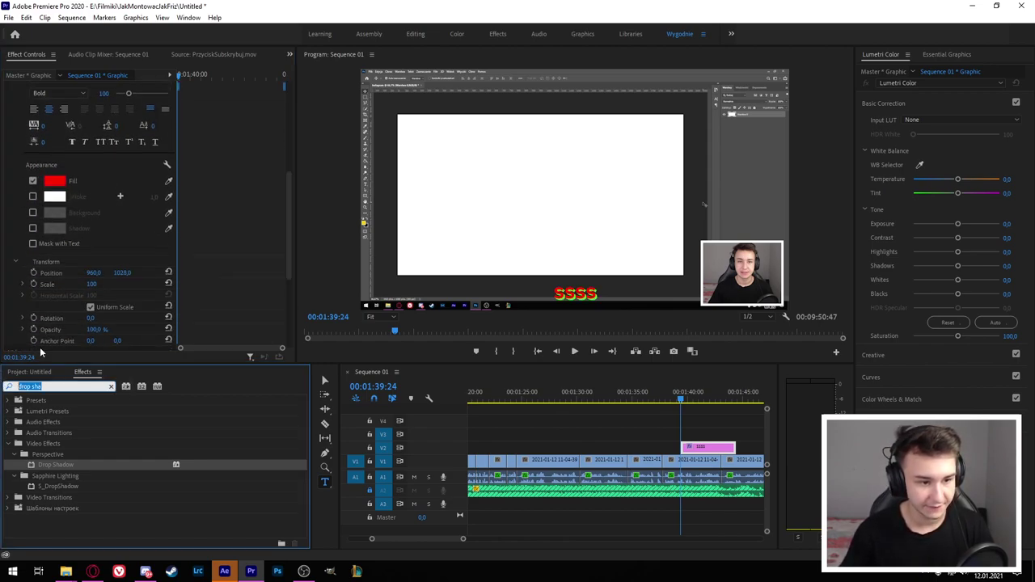
pyautogui.write('disp')
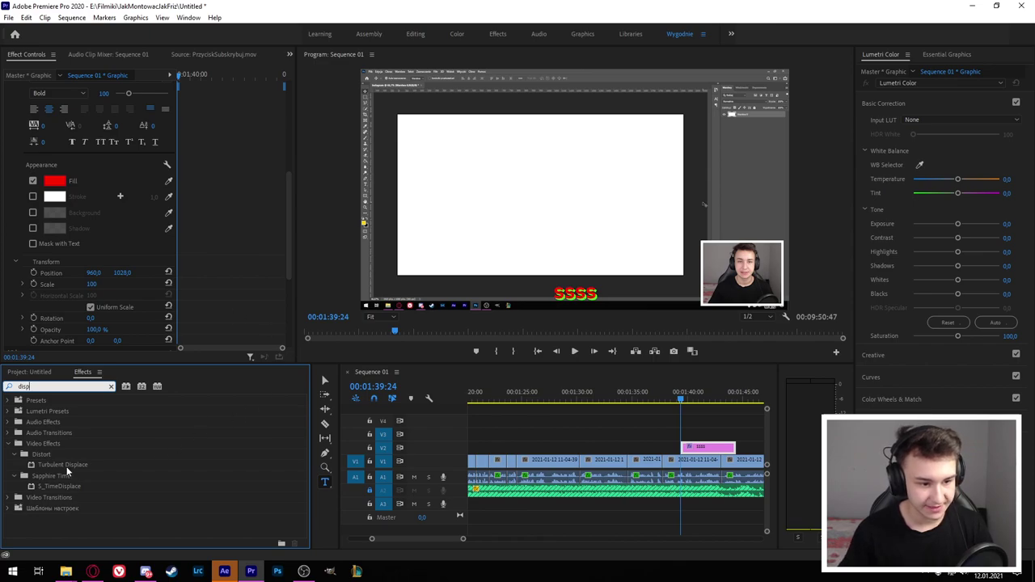
# - Apply Turbulent Displace (Amount 10, Size 15) to the ssss graphic and keyframe its Random Seed
pyautogui.moveTo(56, 464); pyautogui.dragTo(508, 447)
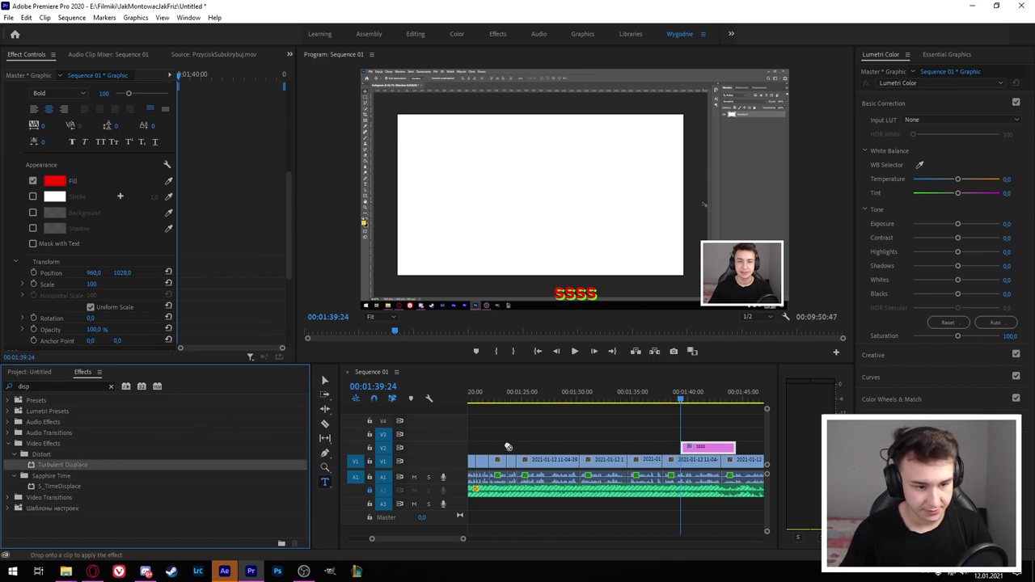
pyautogui.moveTo(699, 446); pyautogui.dragTo(700, 445)
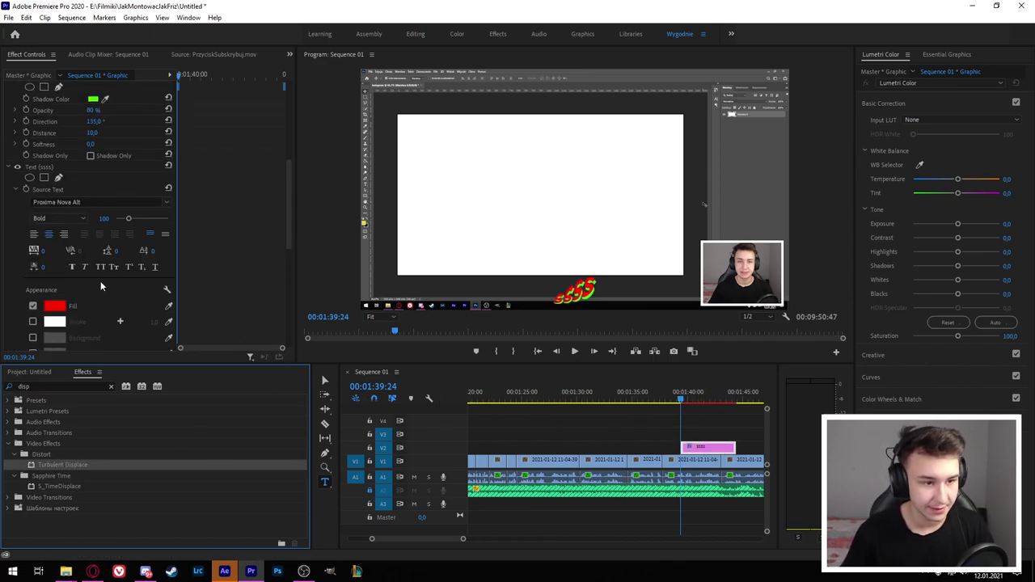
pyautogui.scroll(4, 105, 214)
pyautogui.scroll(4, 102, 206)
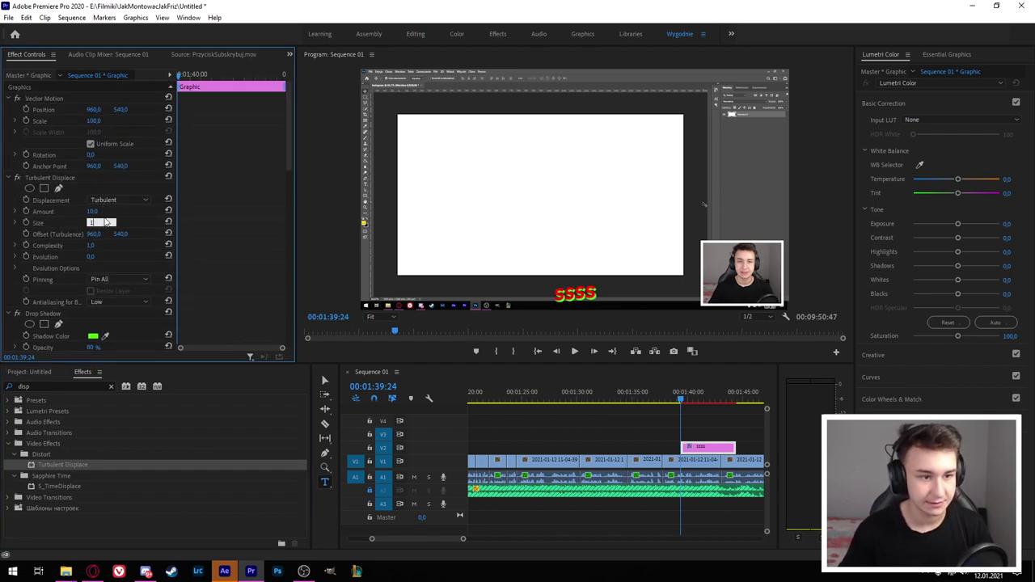
pyautogui.scroll(-1, 115, 317)
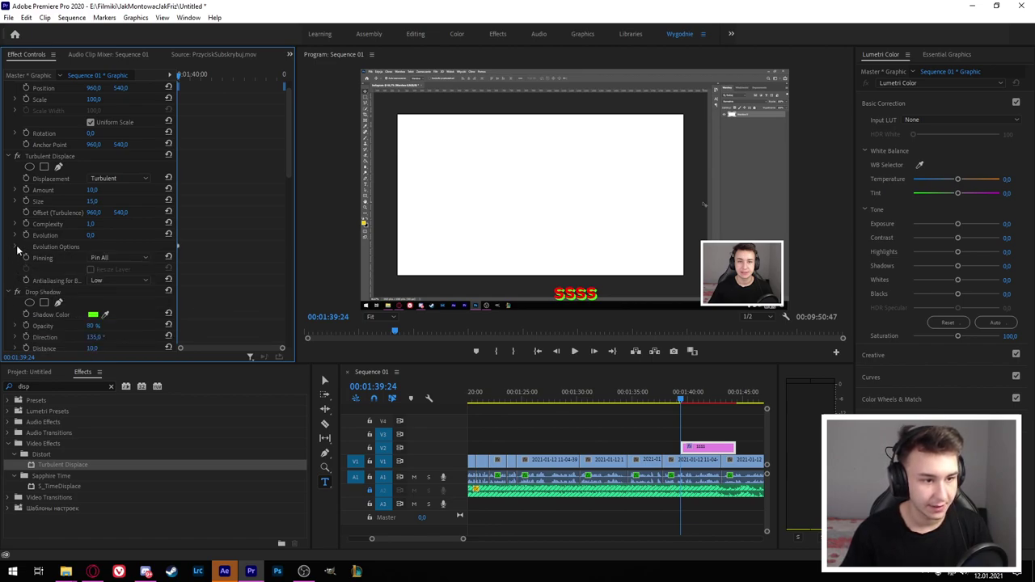
pyautogui.click(16, 247)
pyautogui.click(32, 279)
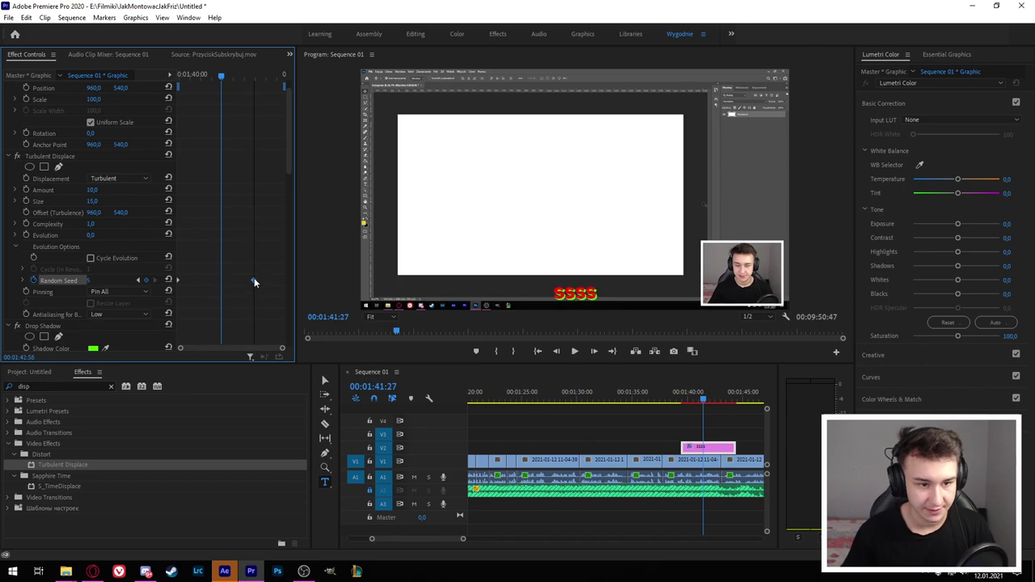
# - Place the Random Seed keyframe later in the ssss clip, near its end
pyautogui.click(253, 281)
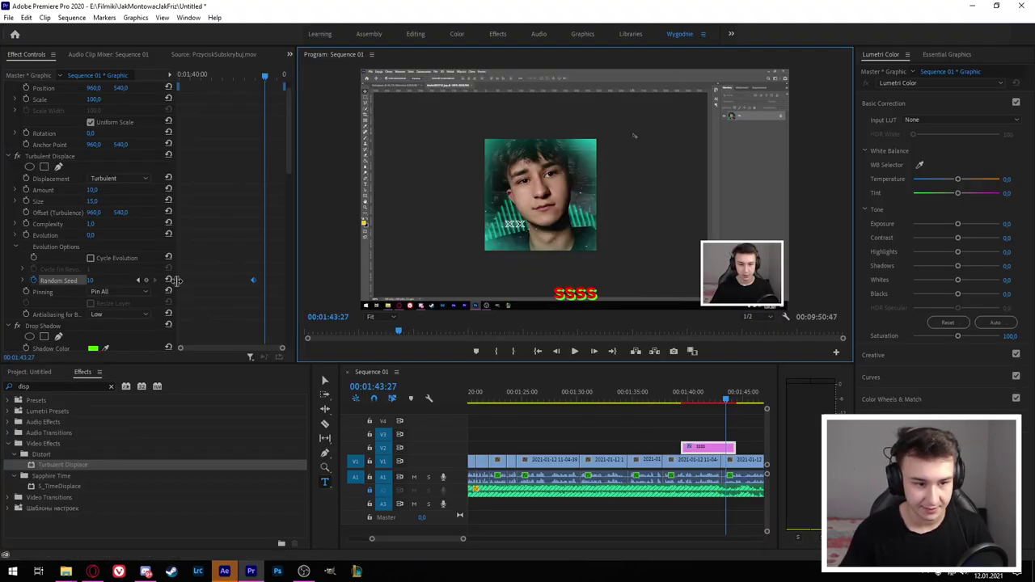
pyautogui.scroll(1, 105, 168)
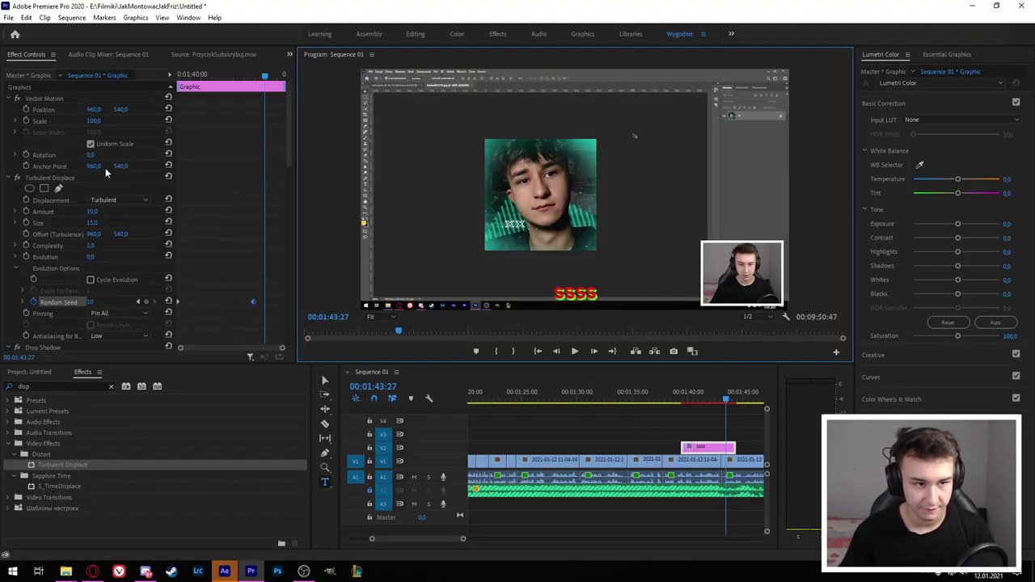